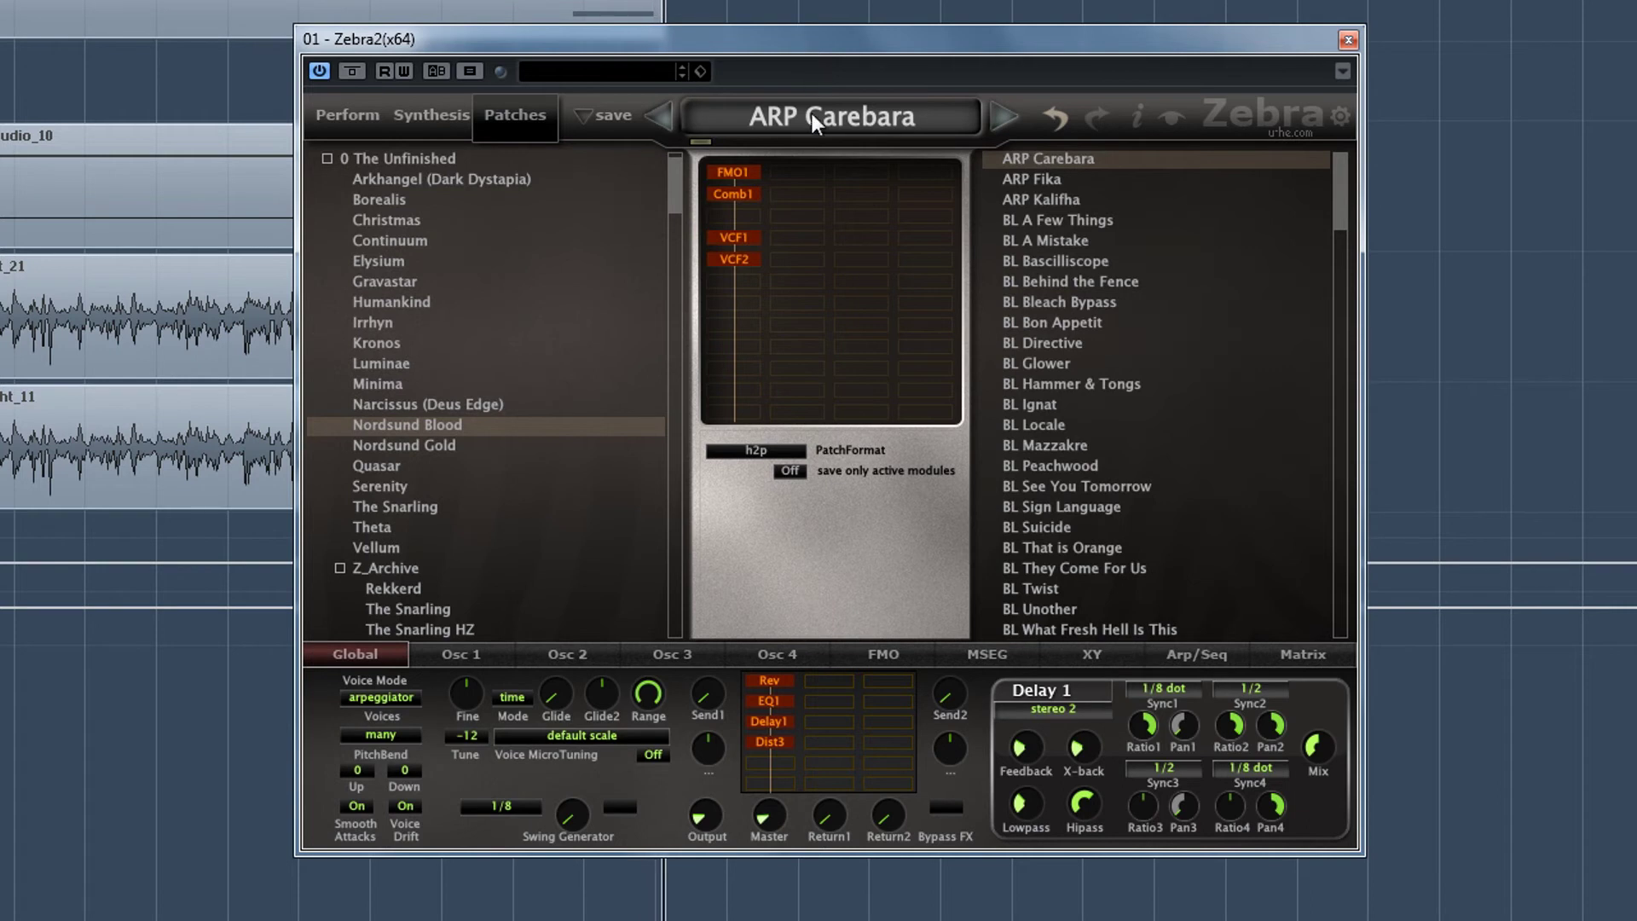
# Audition the Nordsund Blood patches BL A Few Things, BL Behind the Fence, BL Directive, BL Ignat and BL Peachwood in turn.
pyautogui.click(1026, 221)
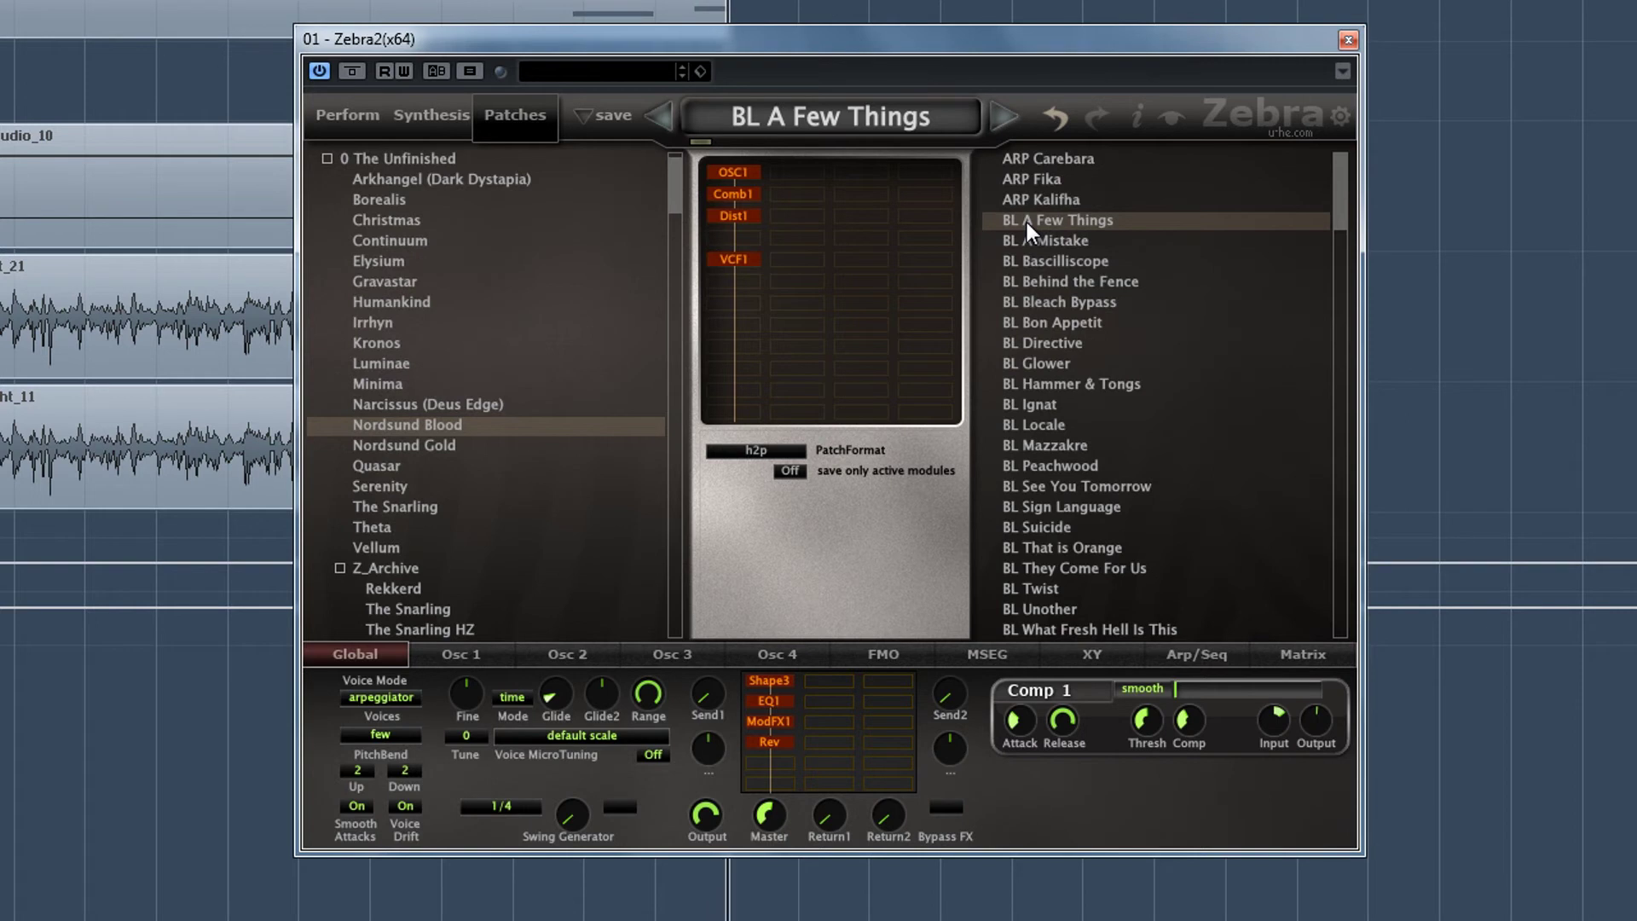
pyautogui.click(1050, 283)
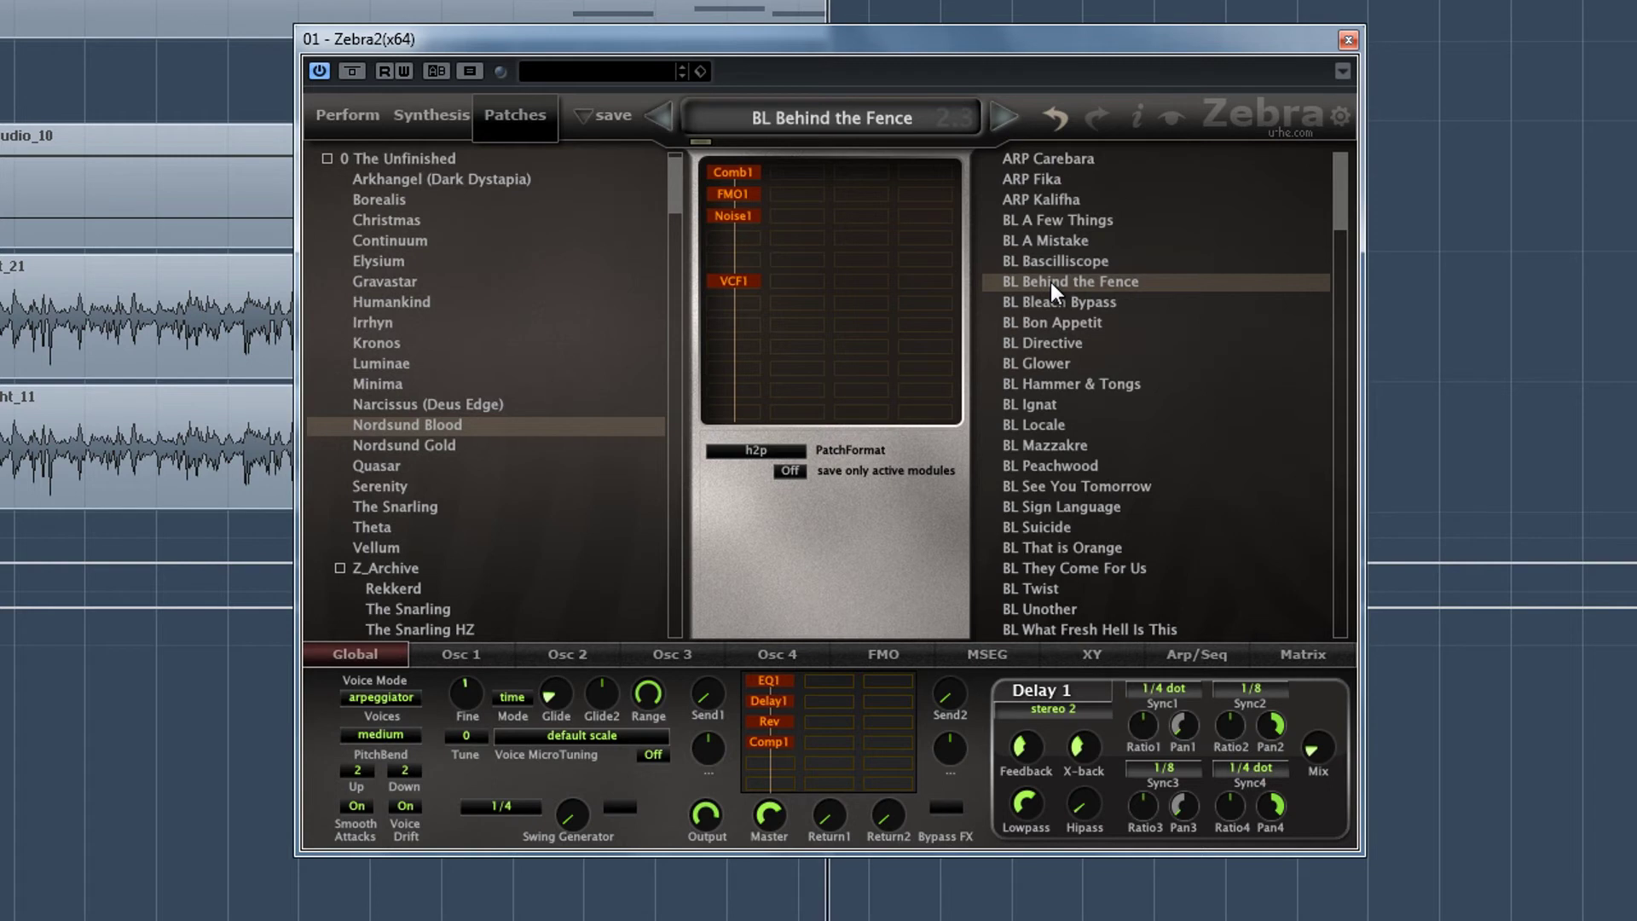
pyautogui.click(1062, 339)
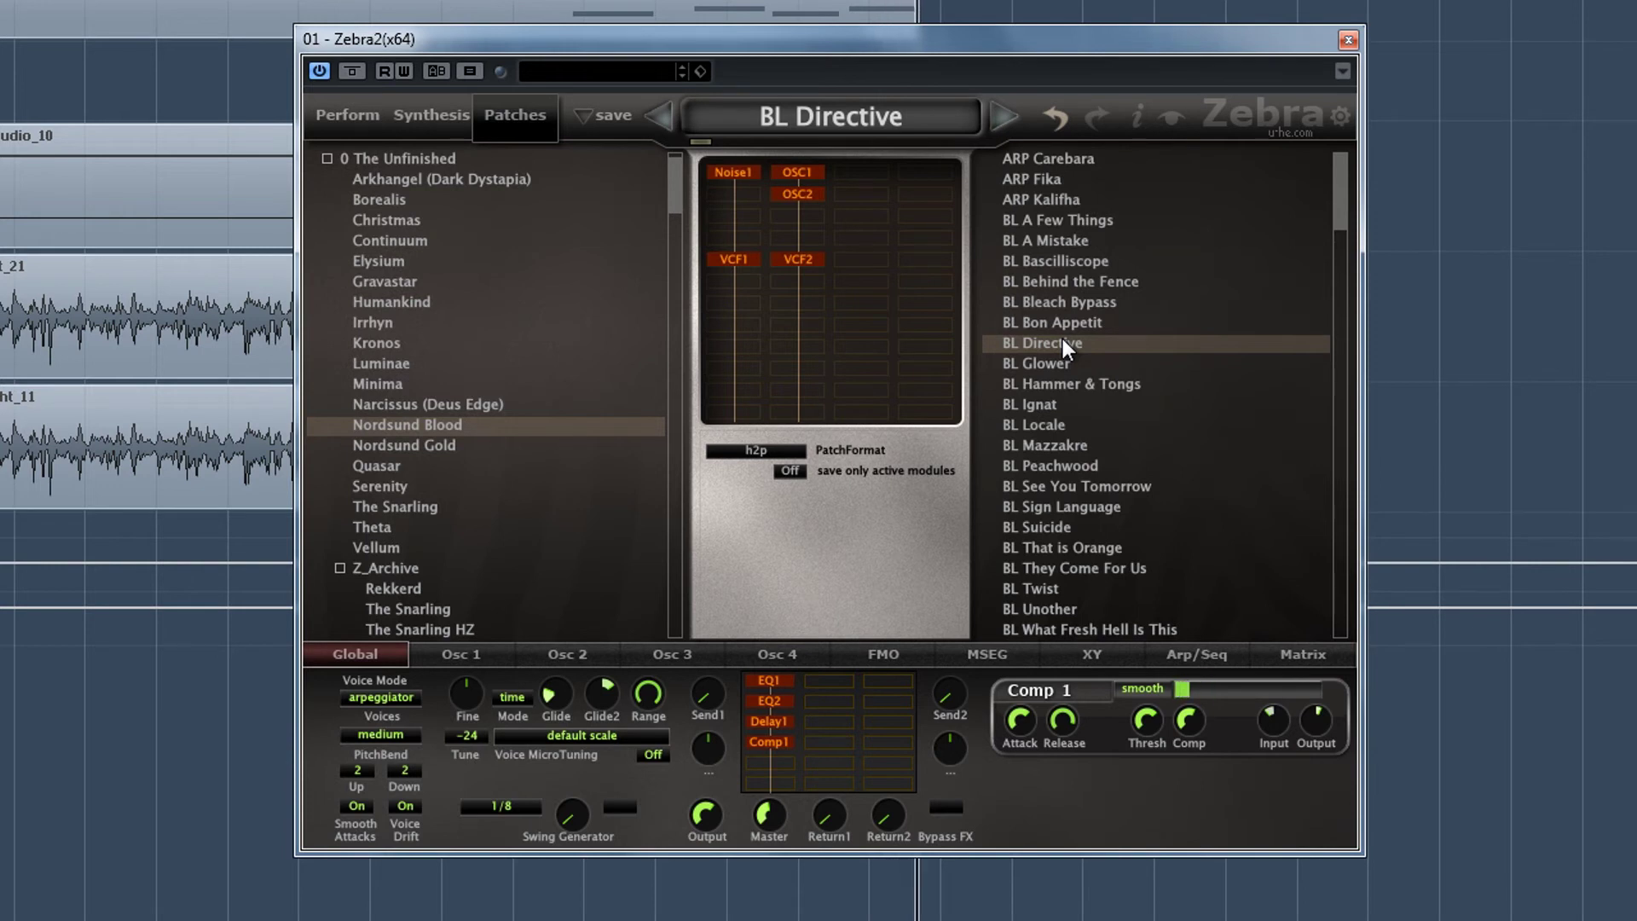
pyautogui.click(1055, 408)
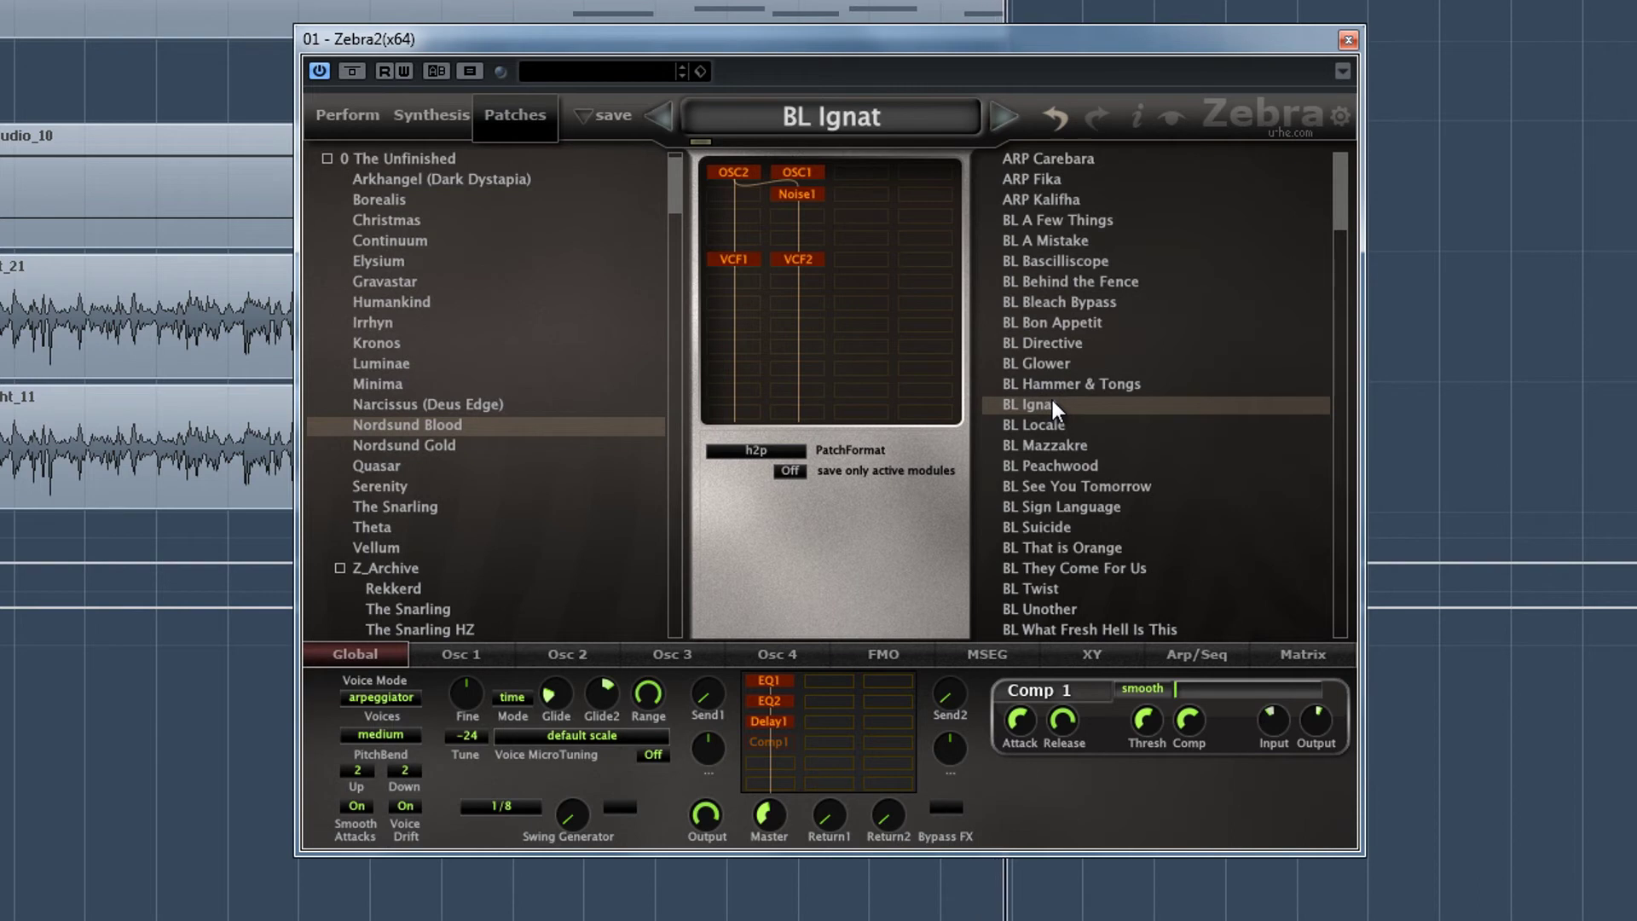
pyautogui.click(1067, 462)
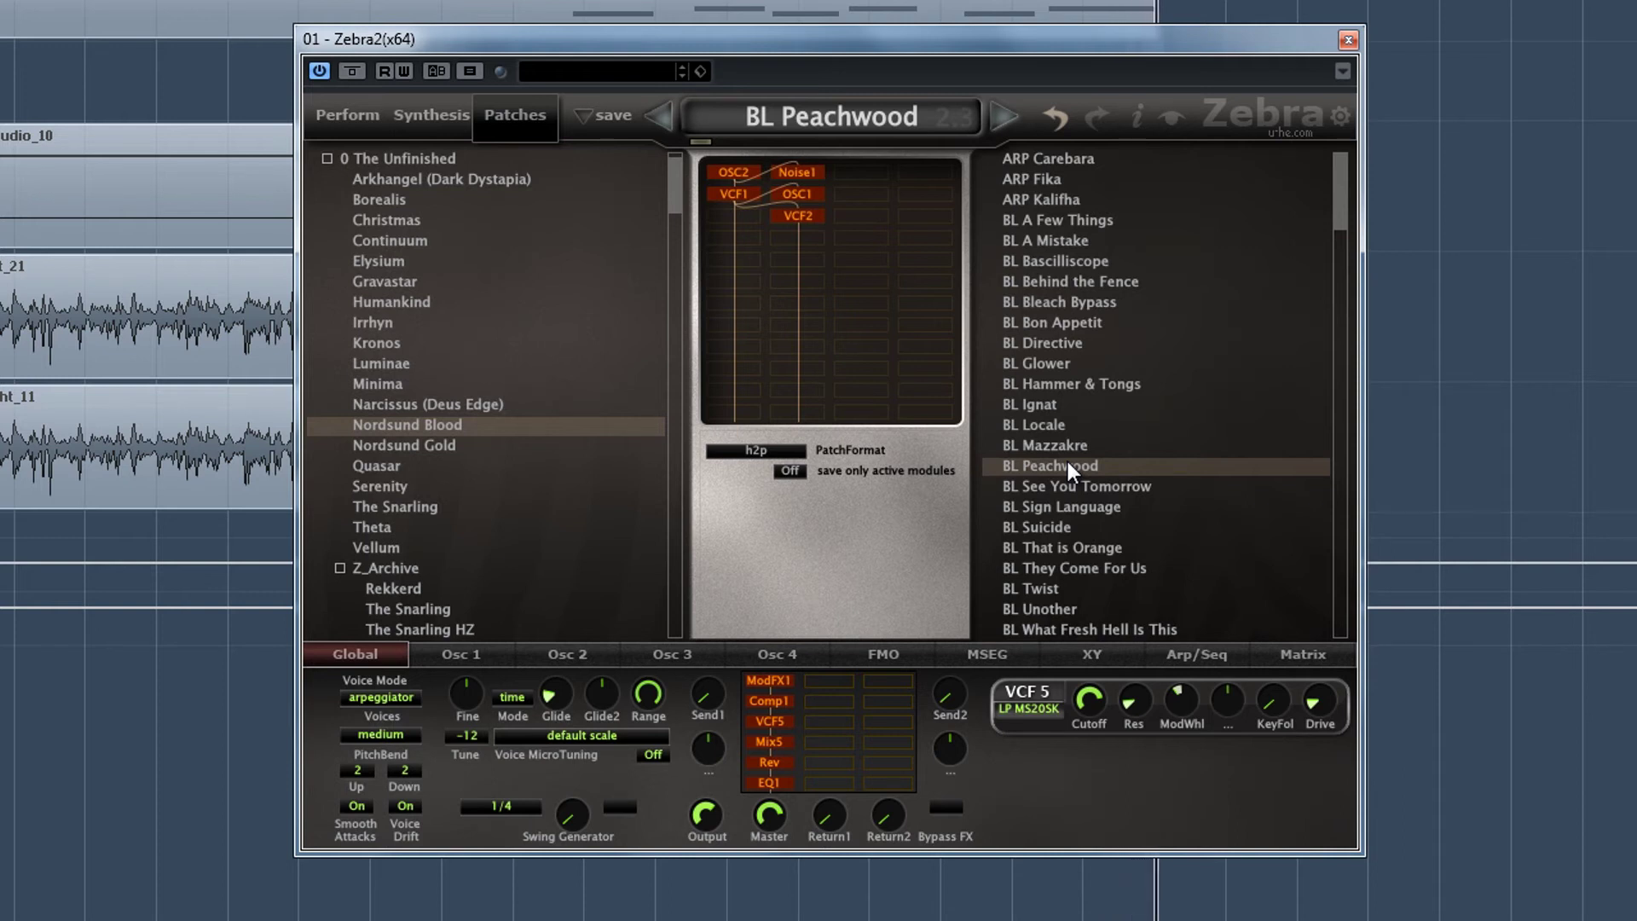
# Audition the Nordsund Blood patches BL Suicide, BL Twist and BL Witnesses in turn.
pyautogui.click(1047, 530)
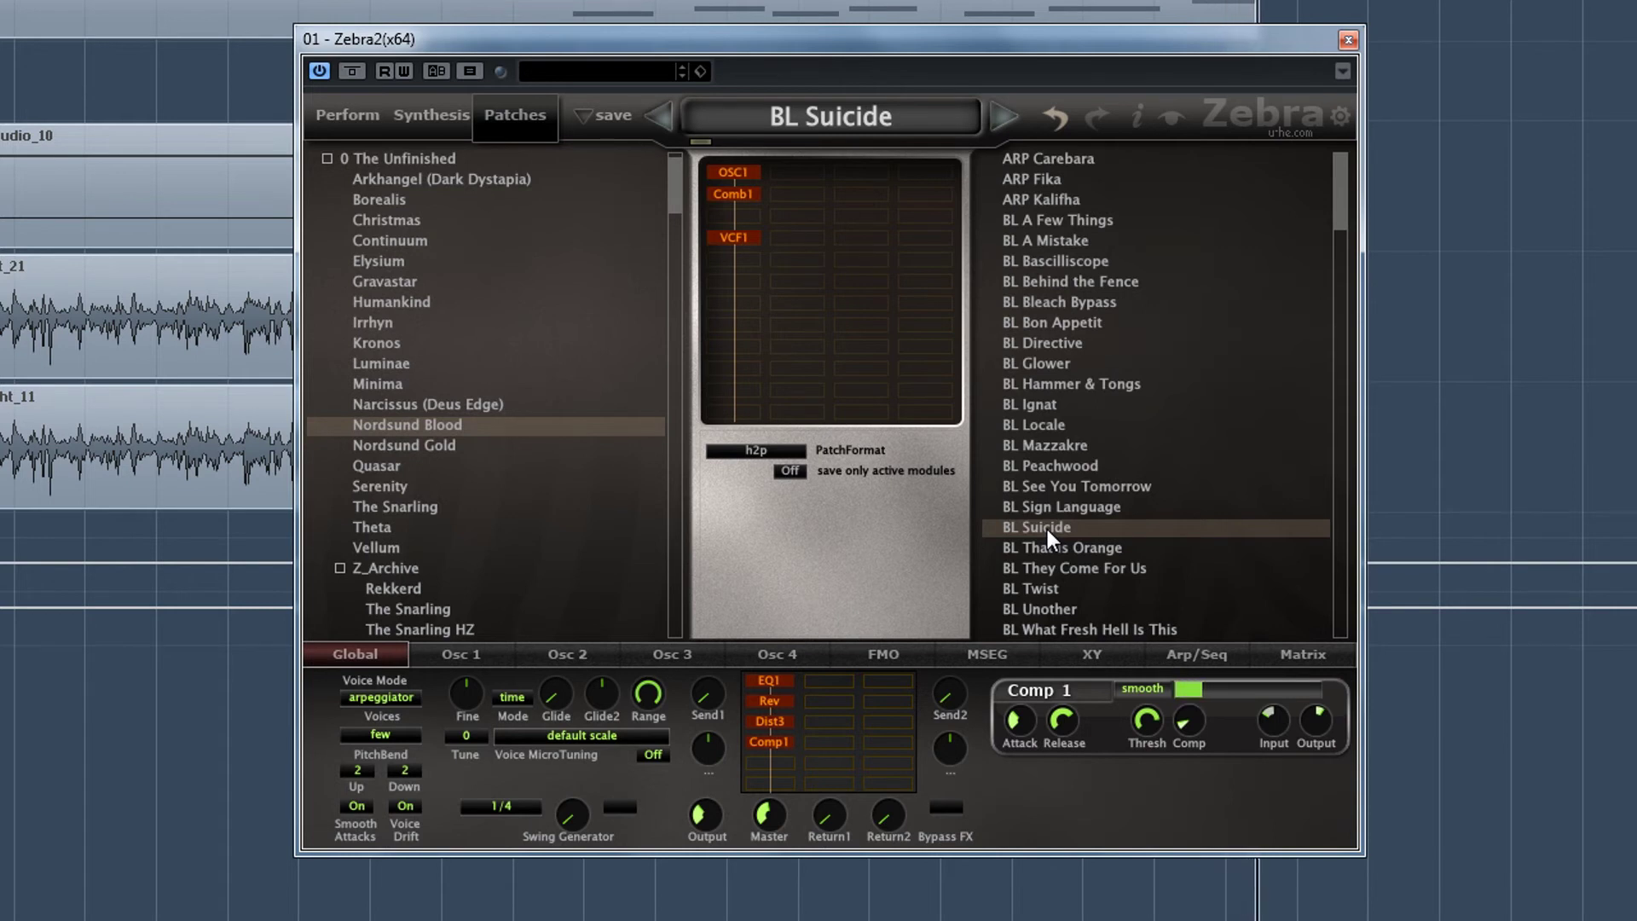
pyautogui.click(1051, 591)
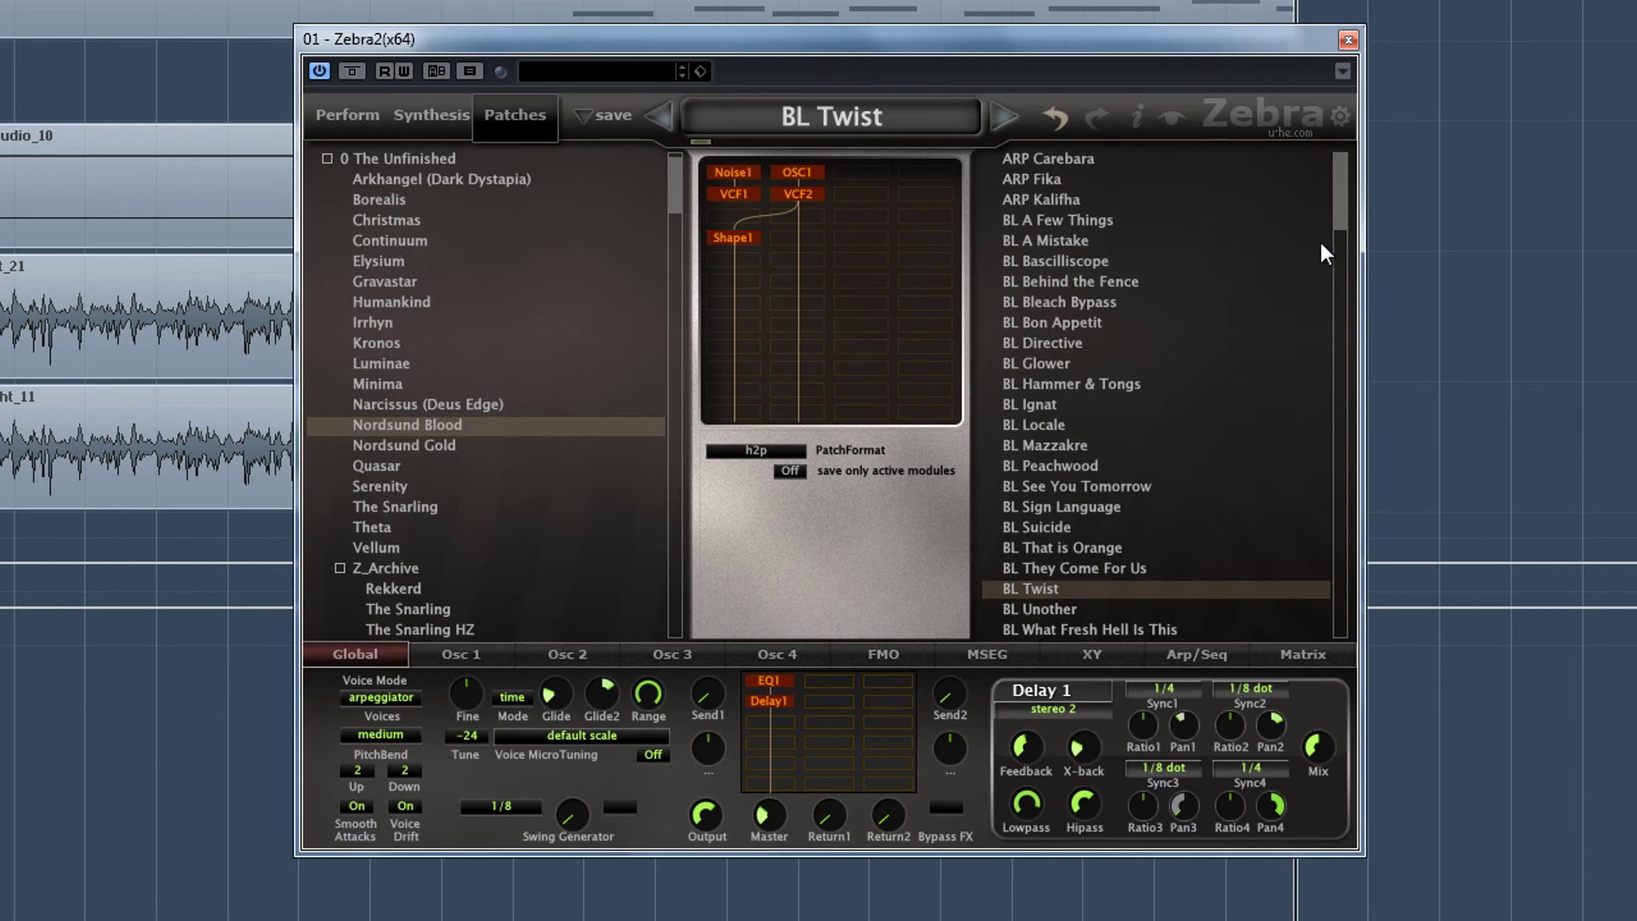
pyautogui.moveTo(1338, 187); pyautogui.dragTo(1328, 244)
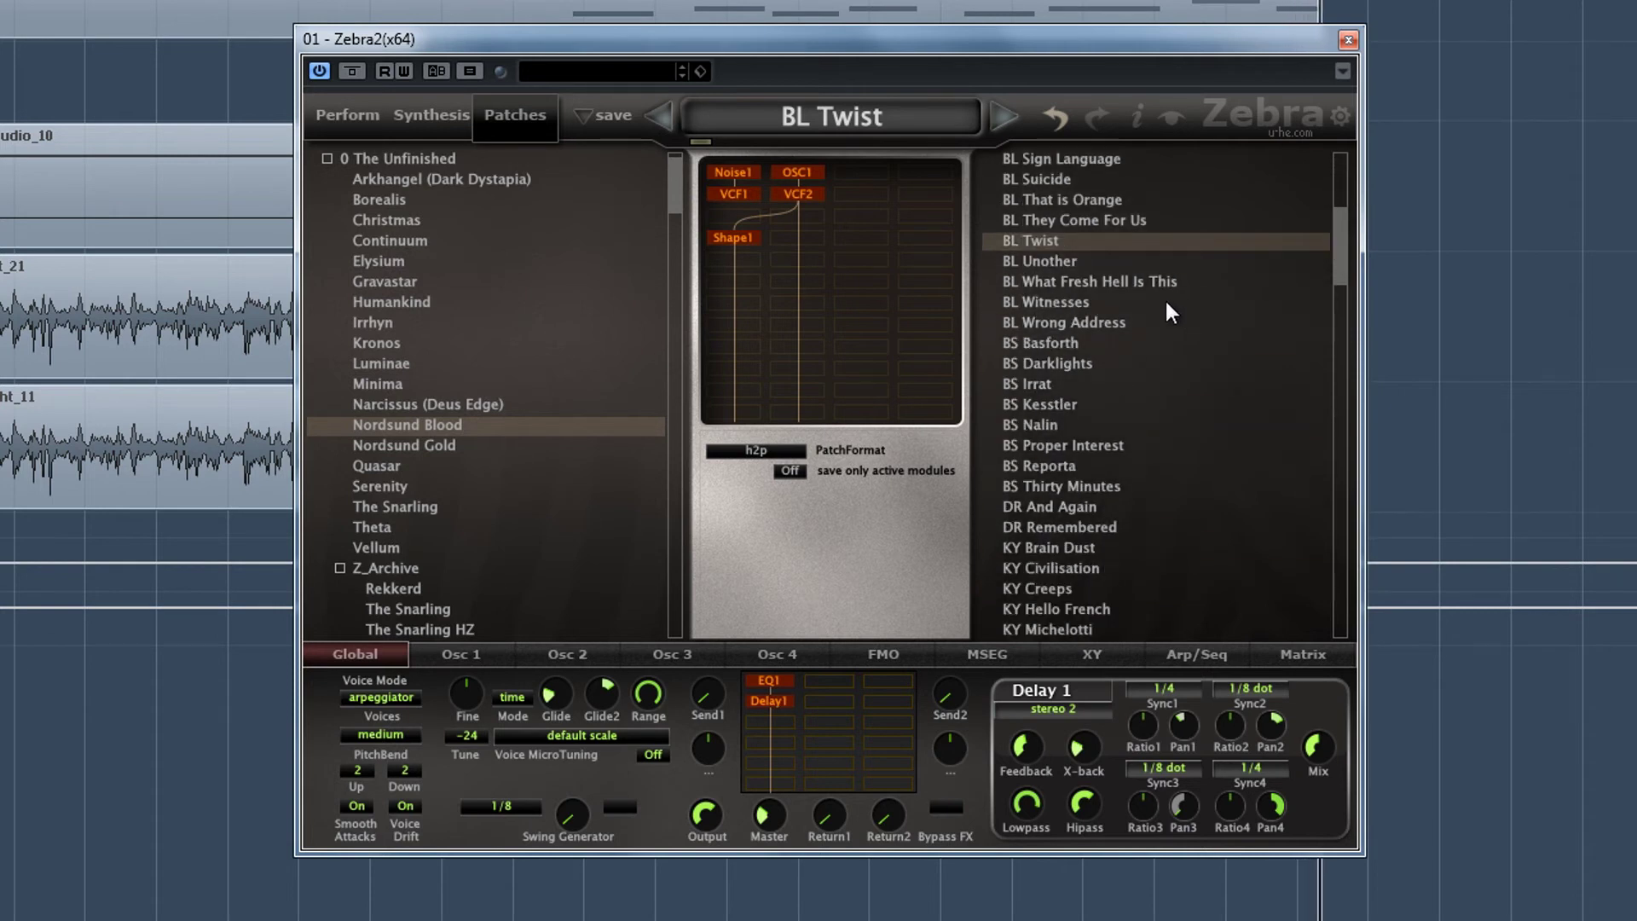
pyautogui.click(1088, 300)
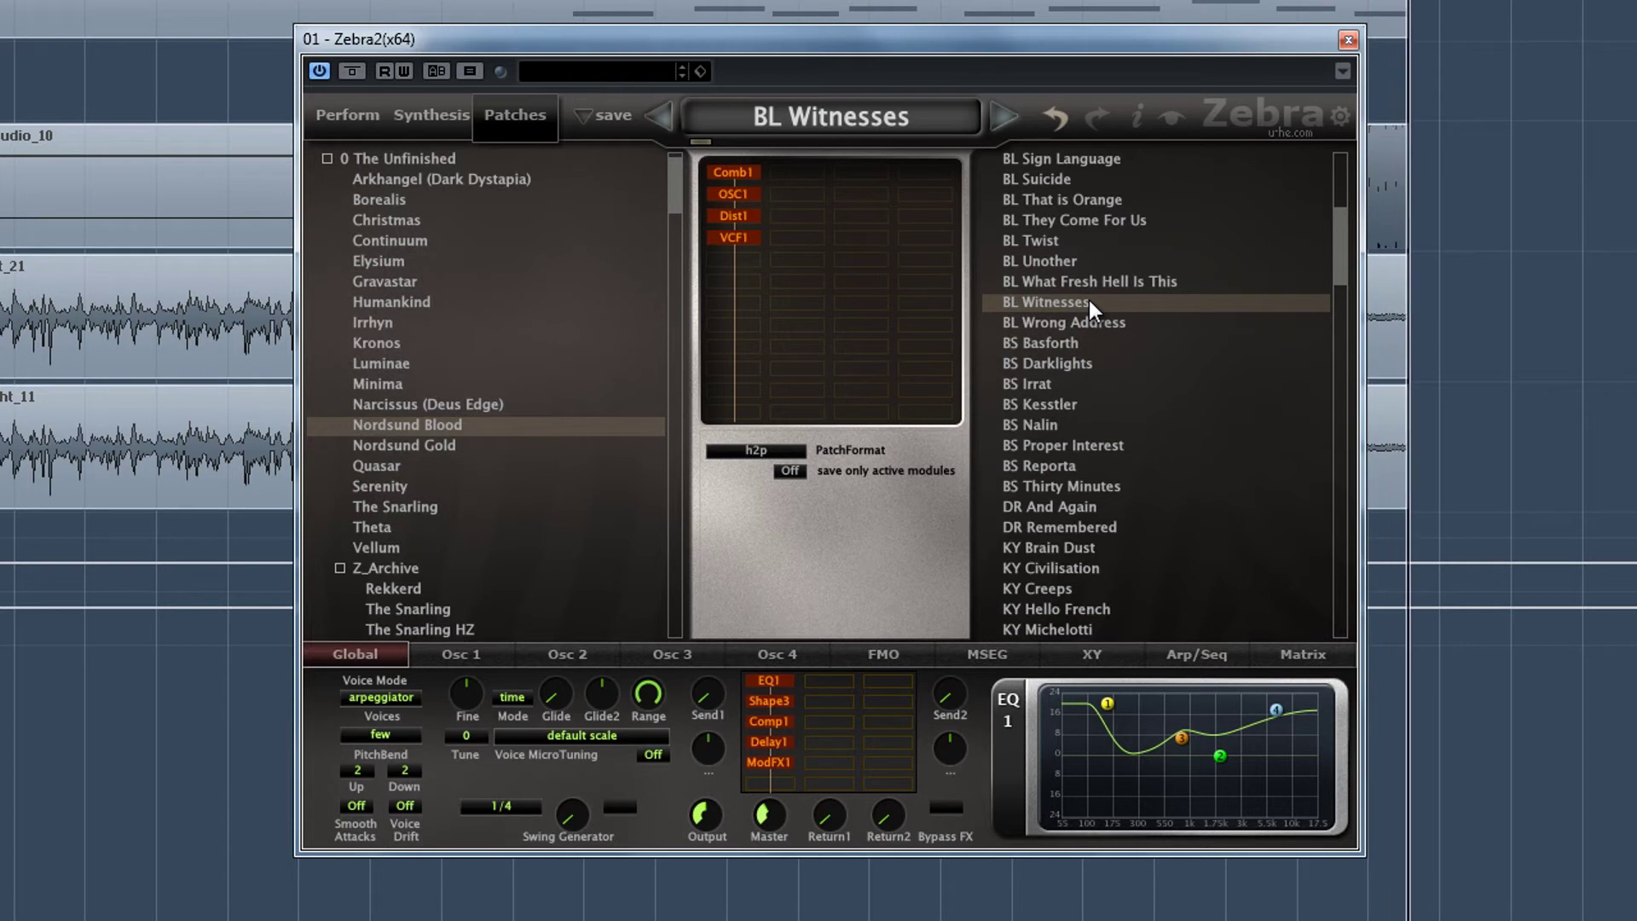
# Audition the BS patches BS Darklights, BS Nalin and BS Thirty Minutes in turn.
pyautogui.click(1066, 361)
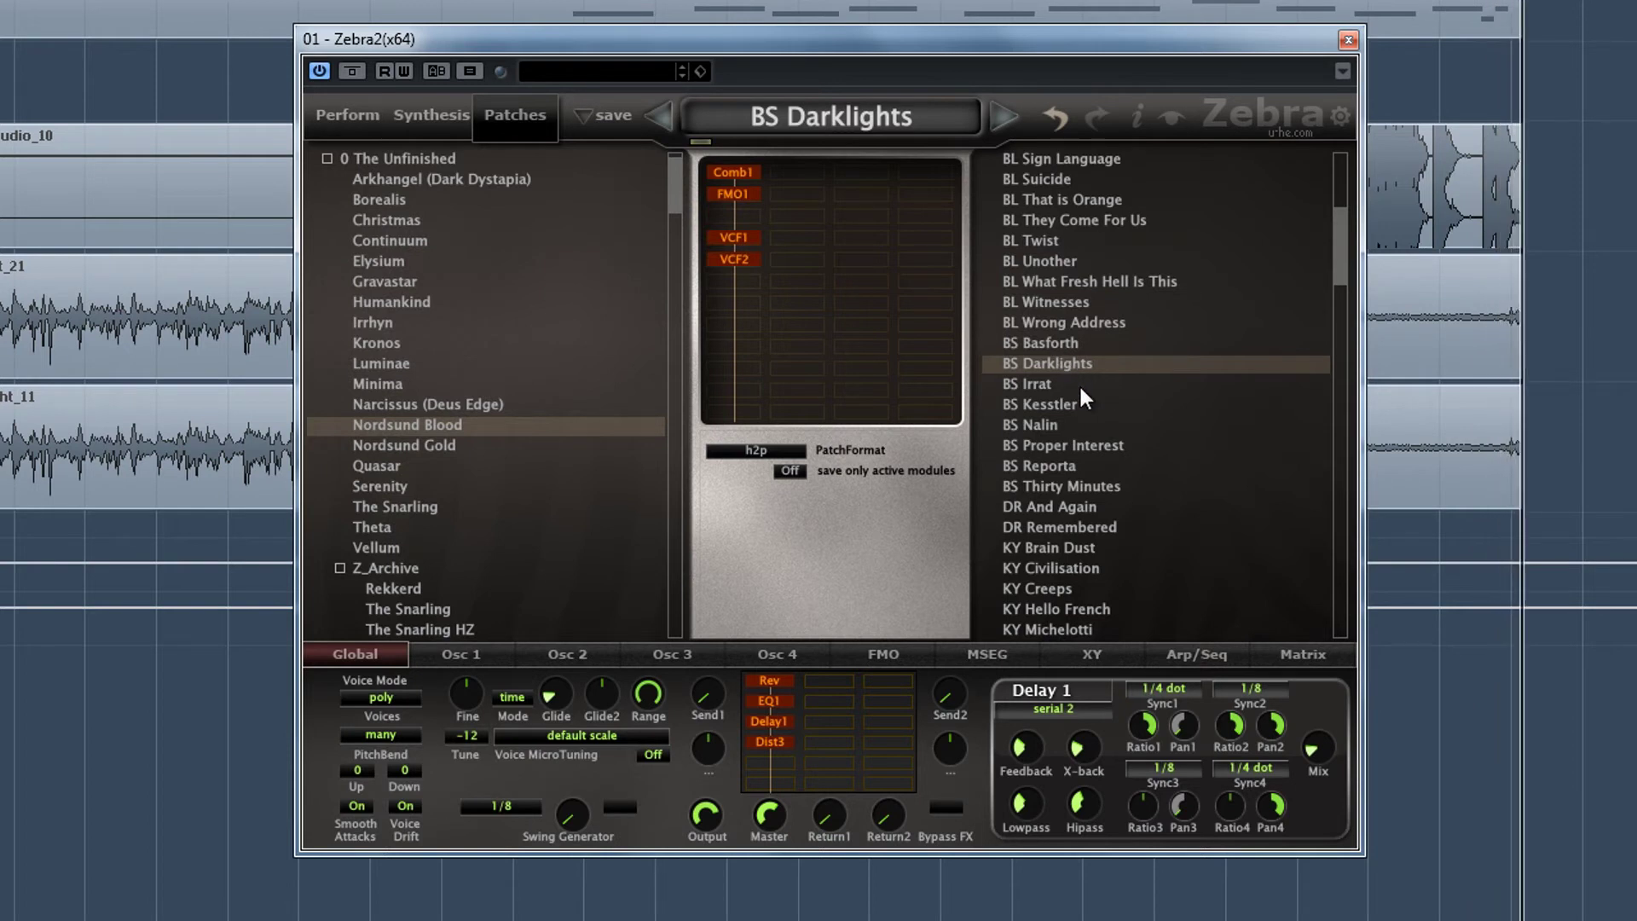
pyautogui.click(1062, 424)
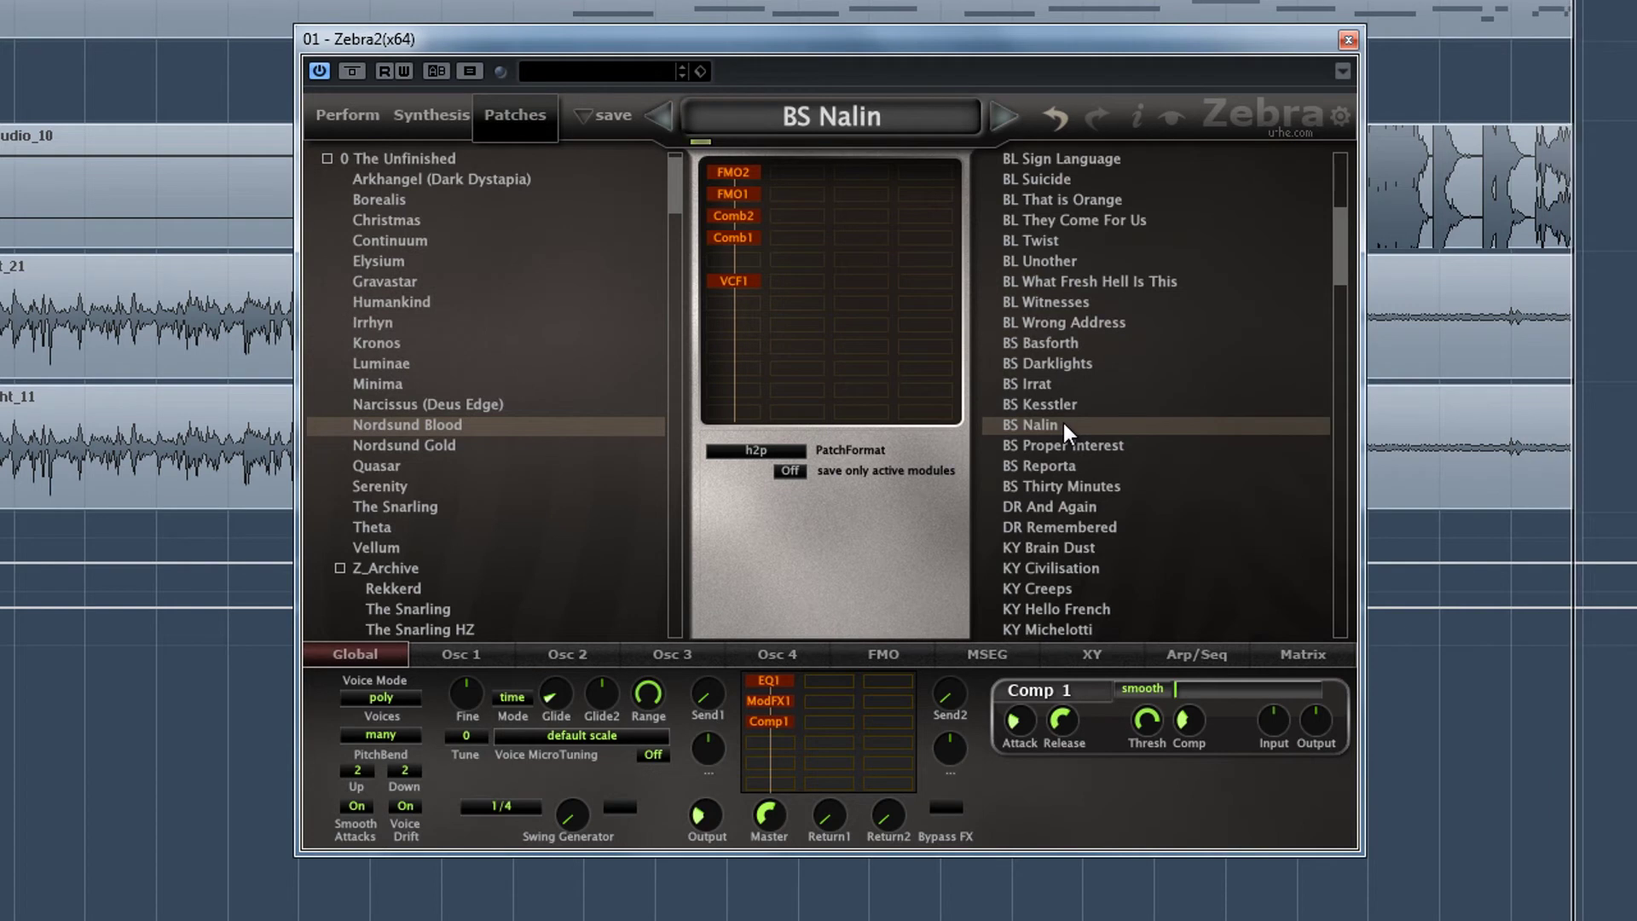
pyautogui.click(1070, 482)
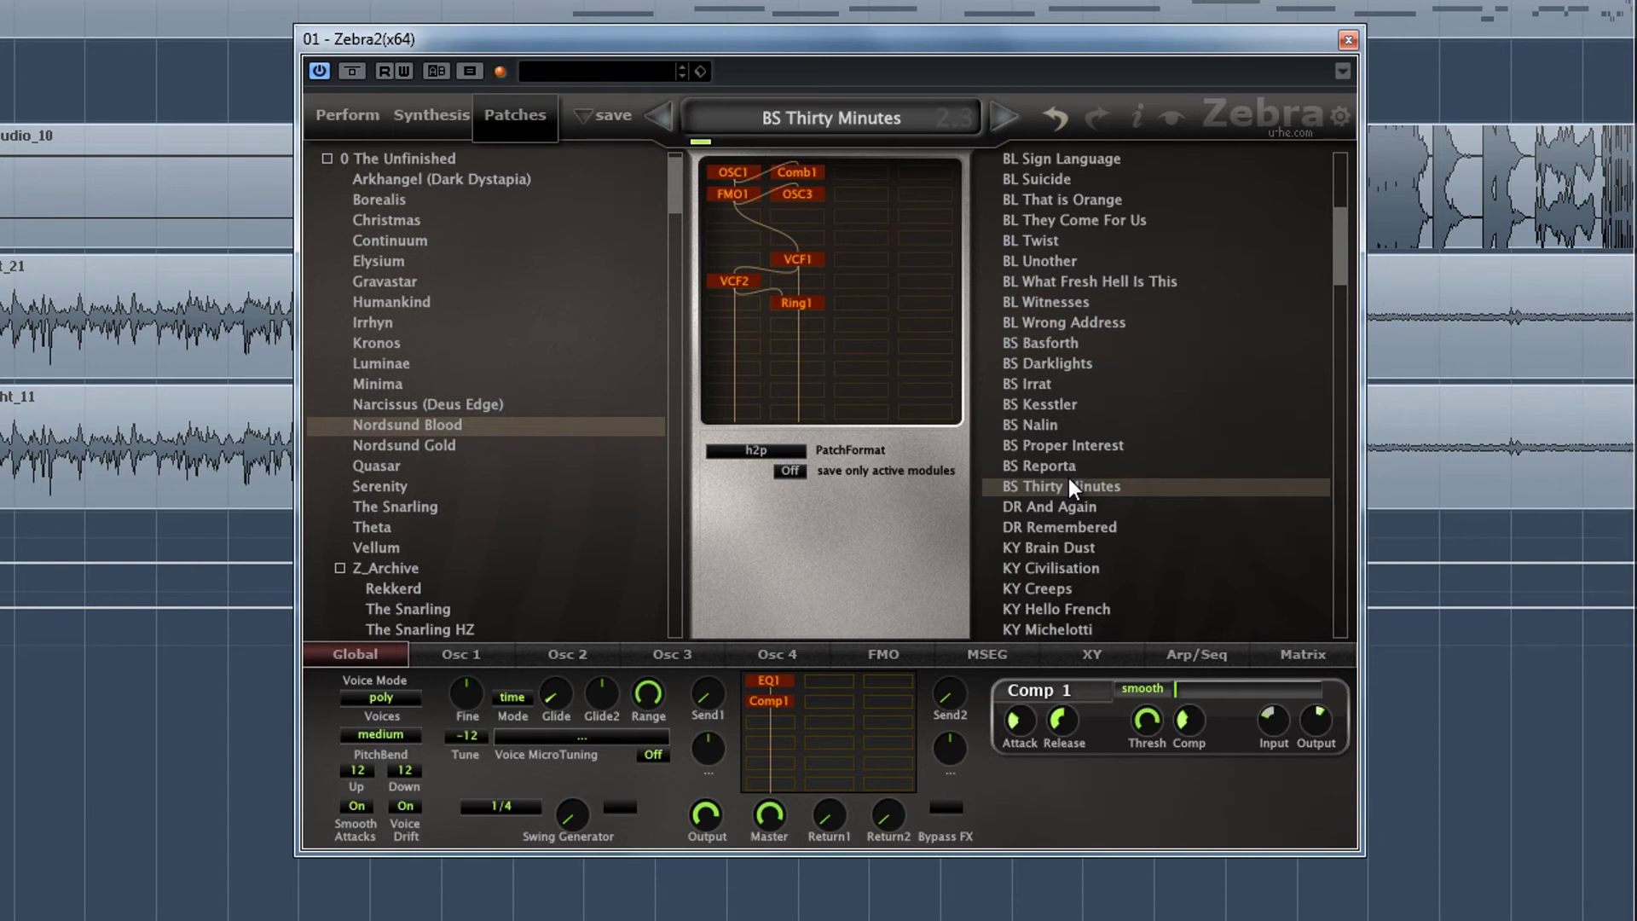
# Audition the patches DR Remembered, KY Brain Dust, KY Hello French and LD Frunz in turn.
pyautogui.click(1078, 529)
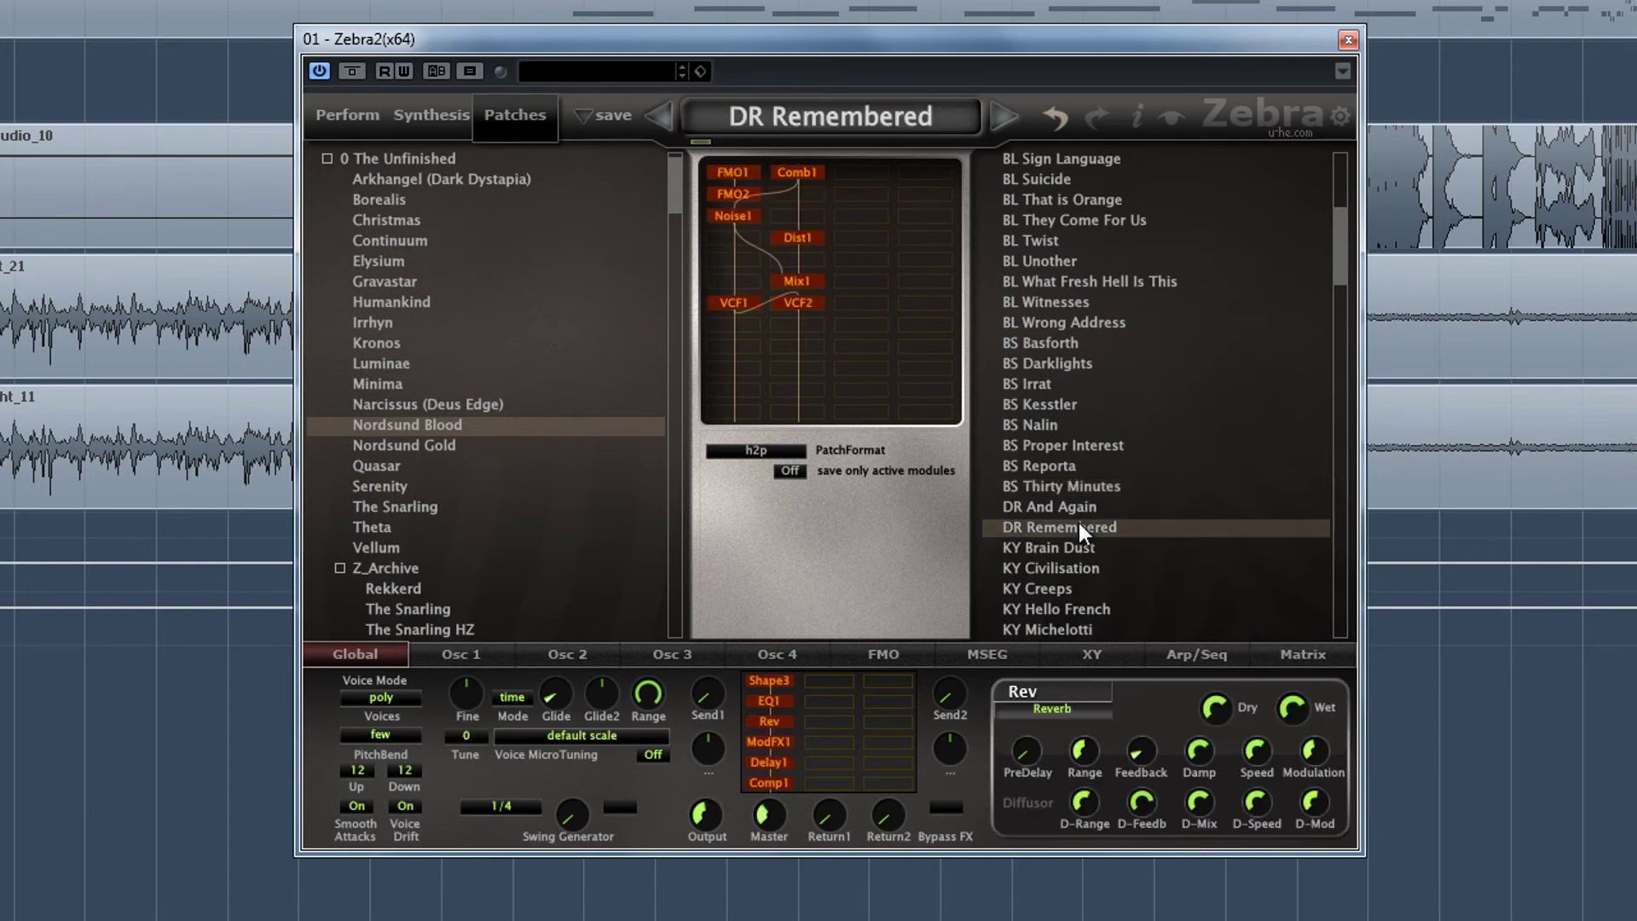
pyautogui.click(1081, 546)
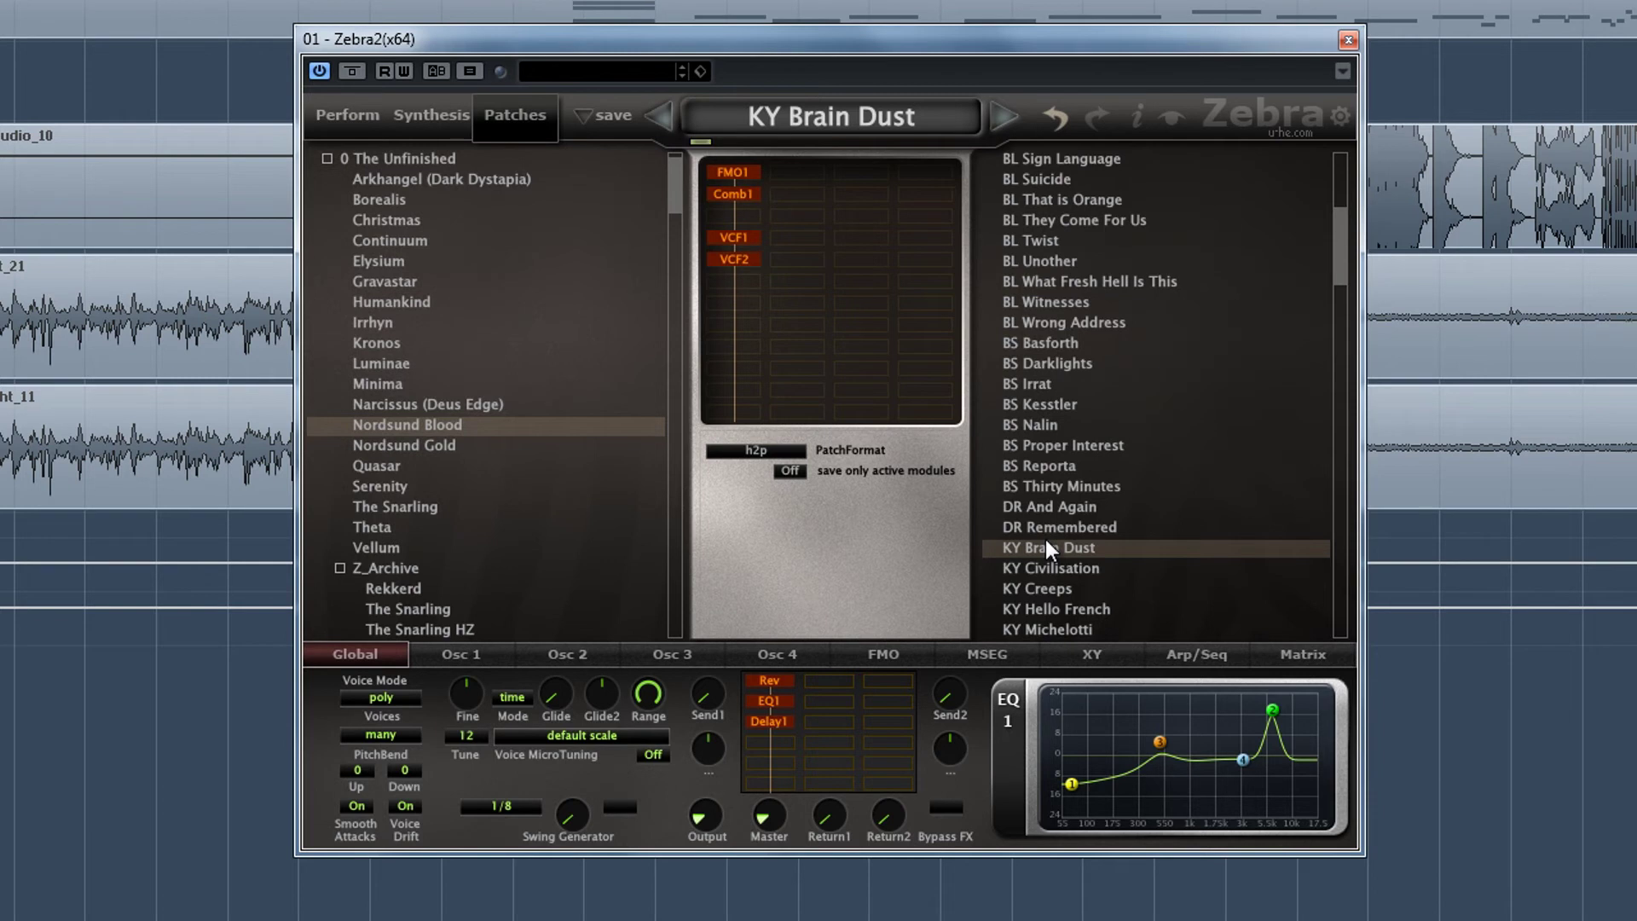
pyautogui.click(1045, 607)
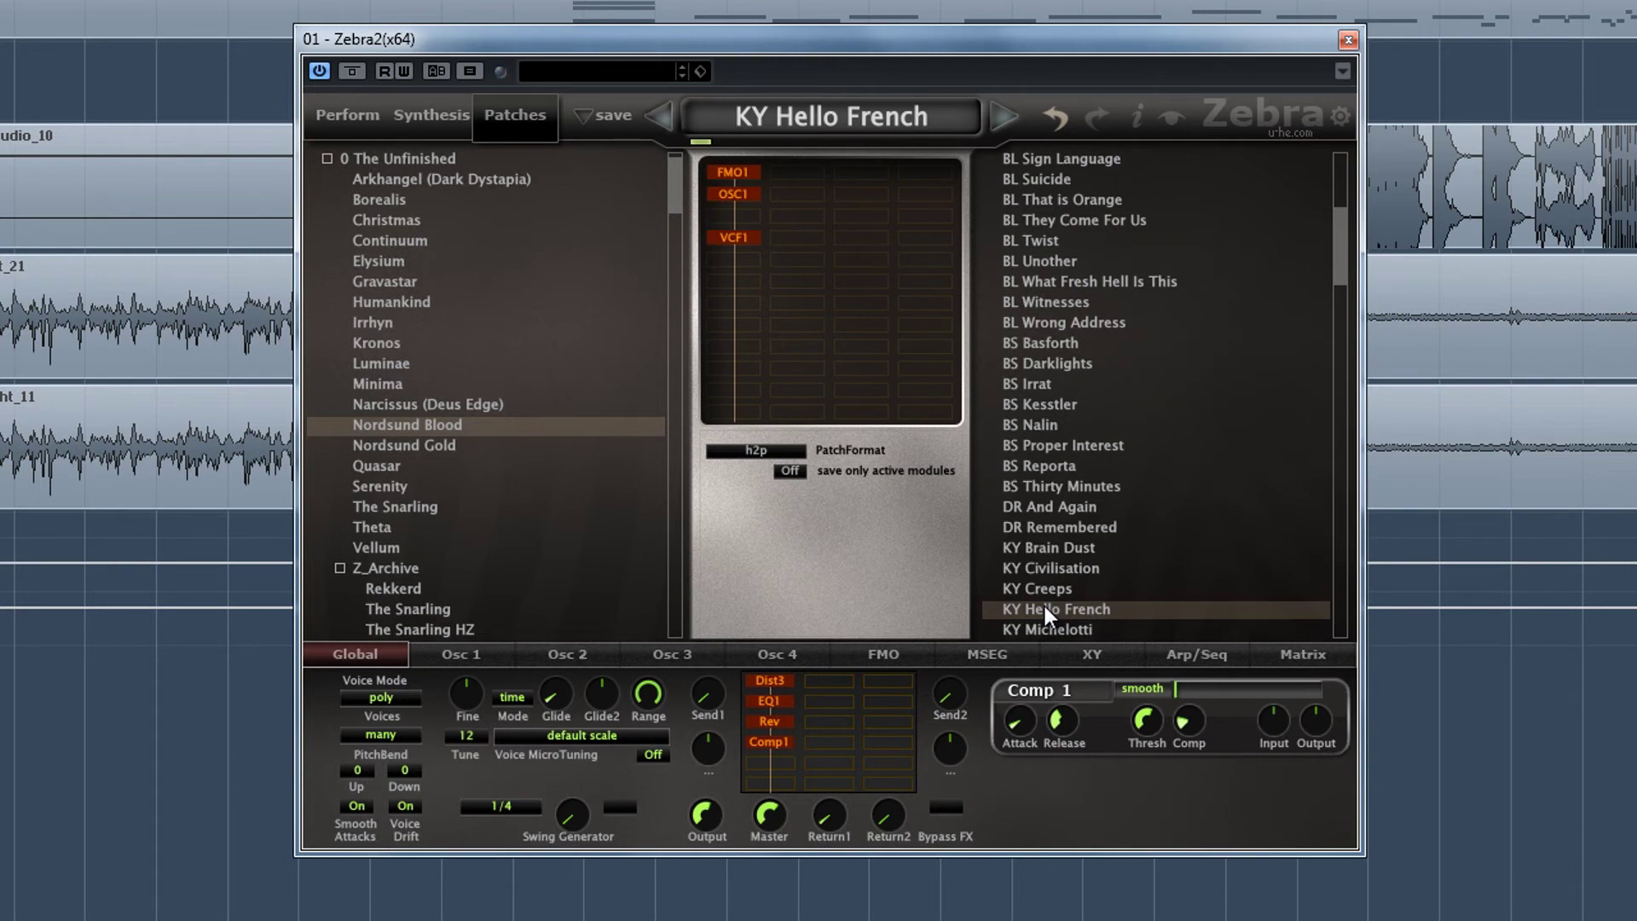
pyautogui.scroll(-4, 1180, 239)
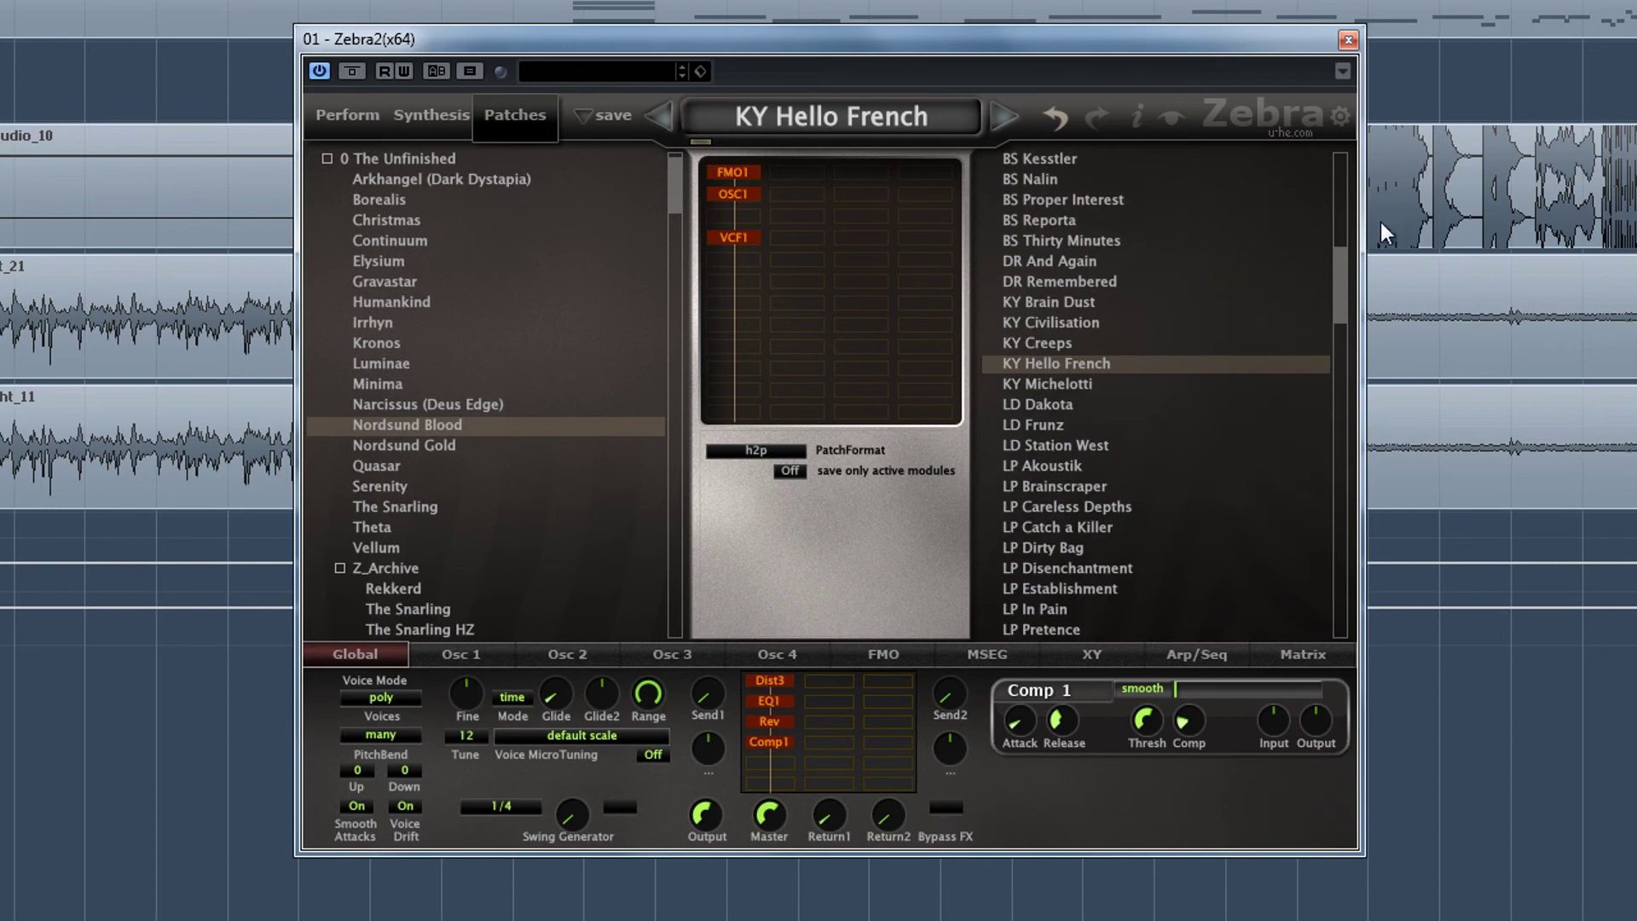
pyautogui.scroll(-2, 1337, 281)
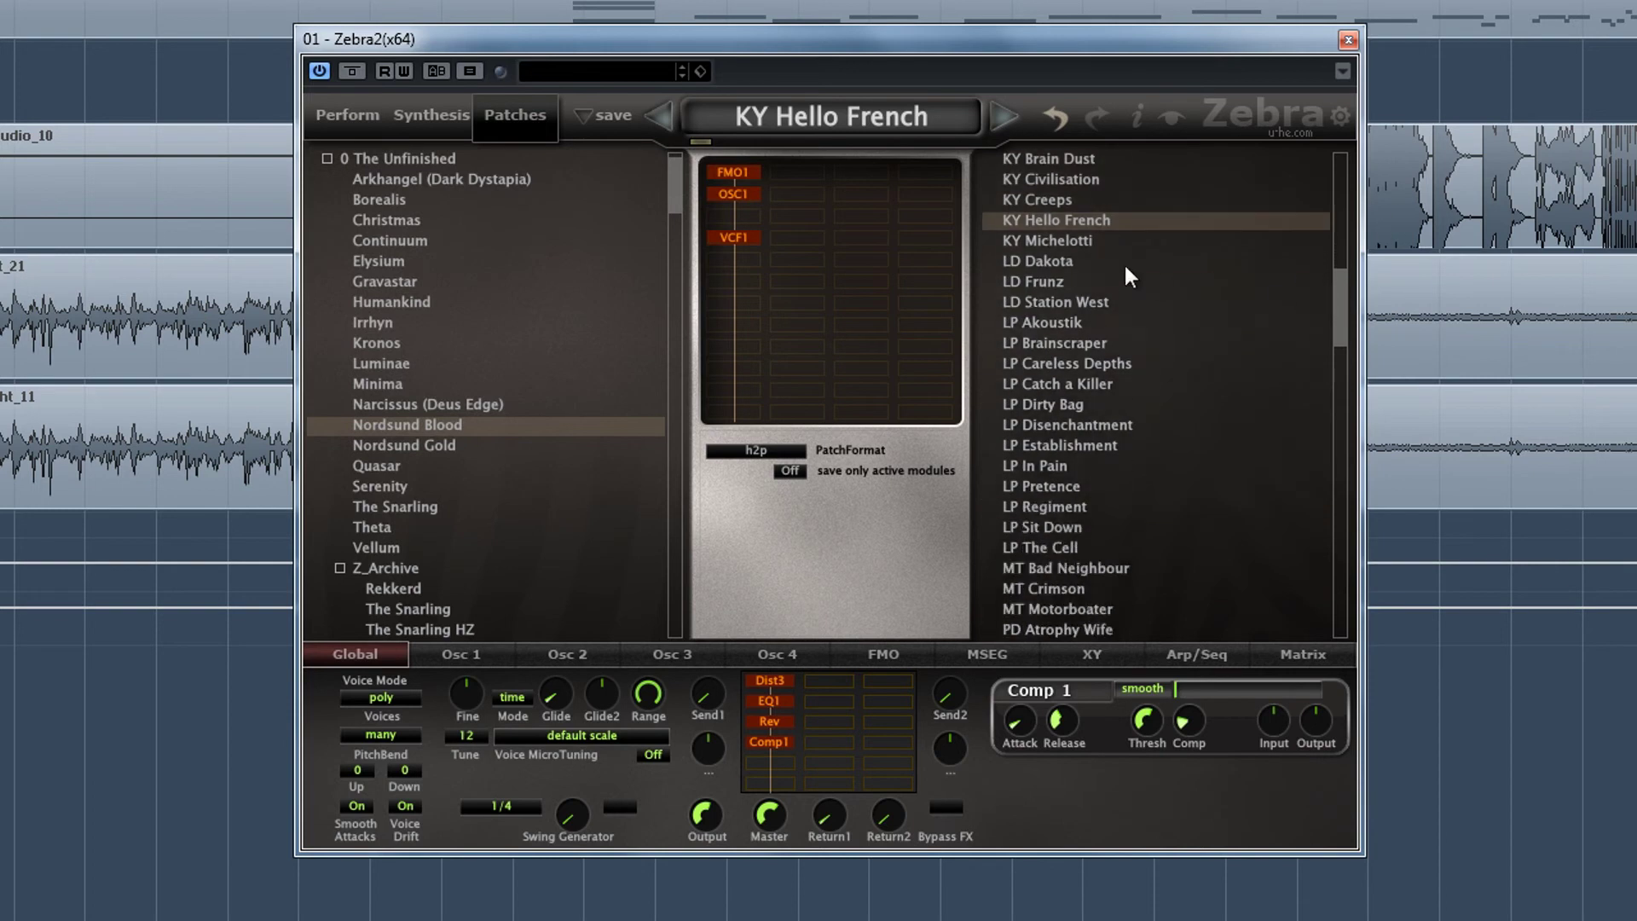
pyautogui.click(1105, 283)
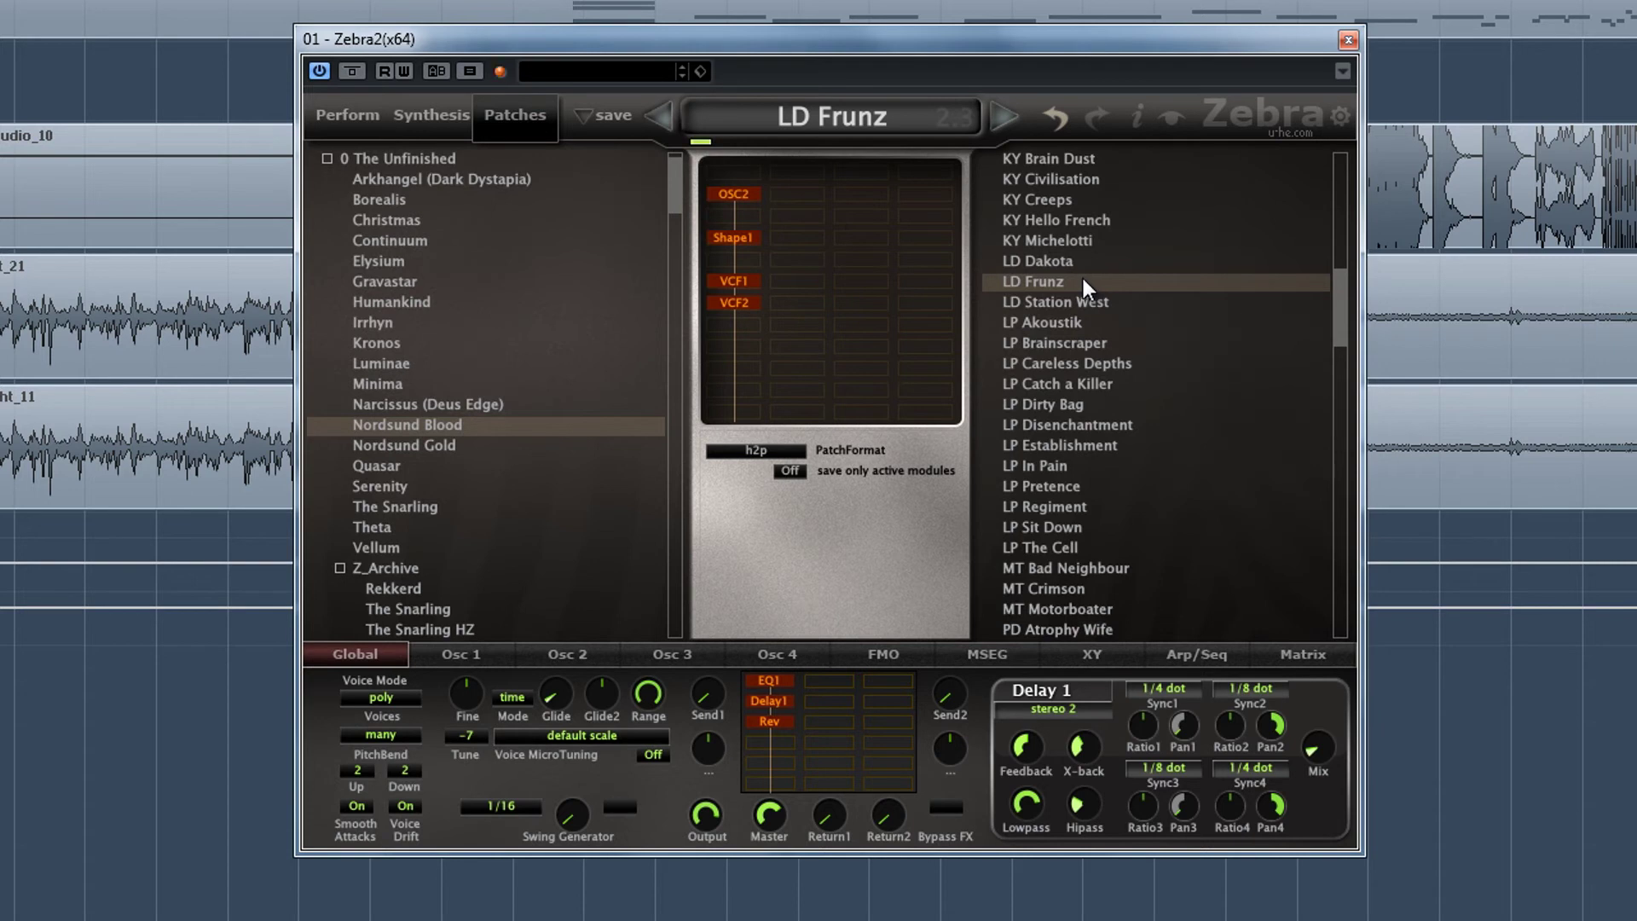
# Audition the patches LP Brainscraper, LP Dirty Bag, LP In Pain, LP Sit Down and MT Crimson in turn.
pyautogui.click(1070, 344)
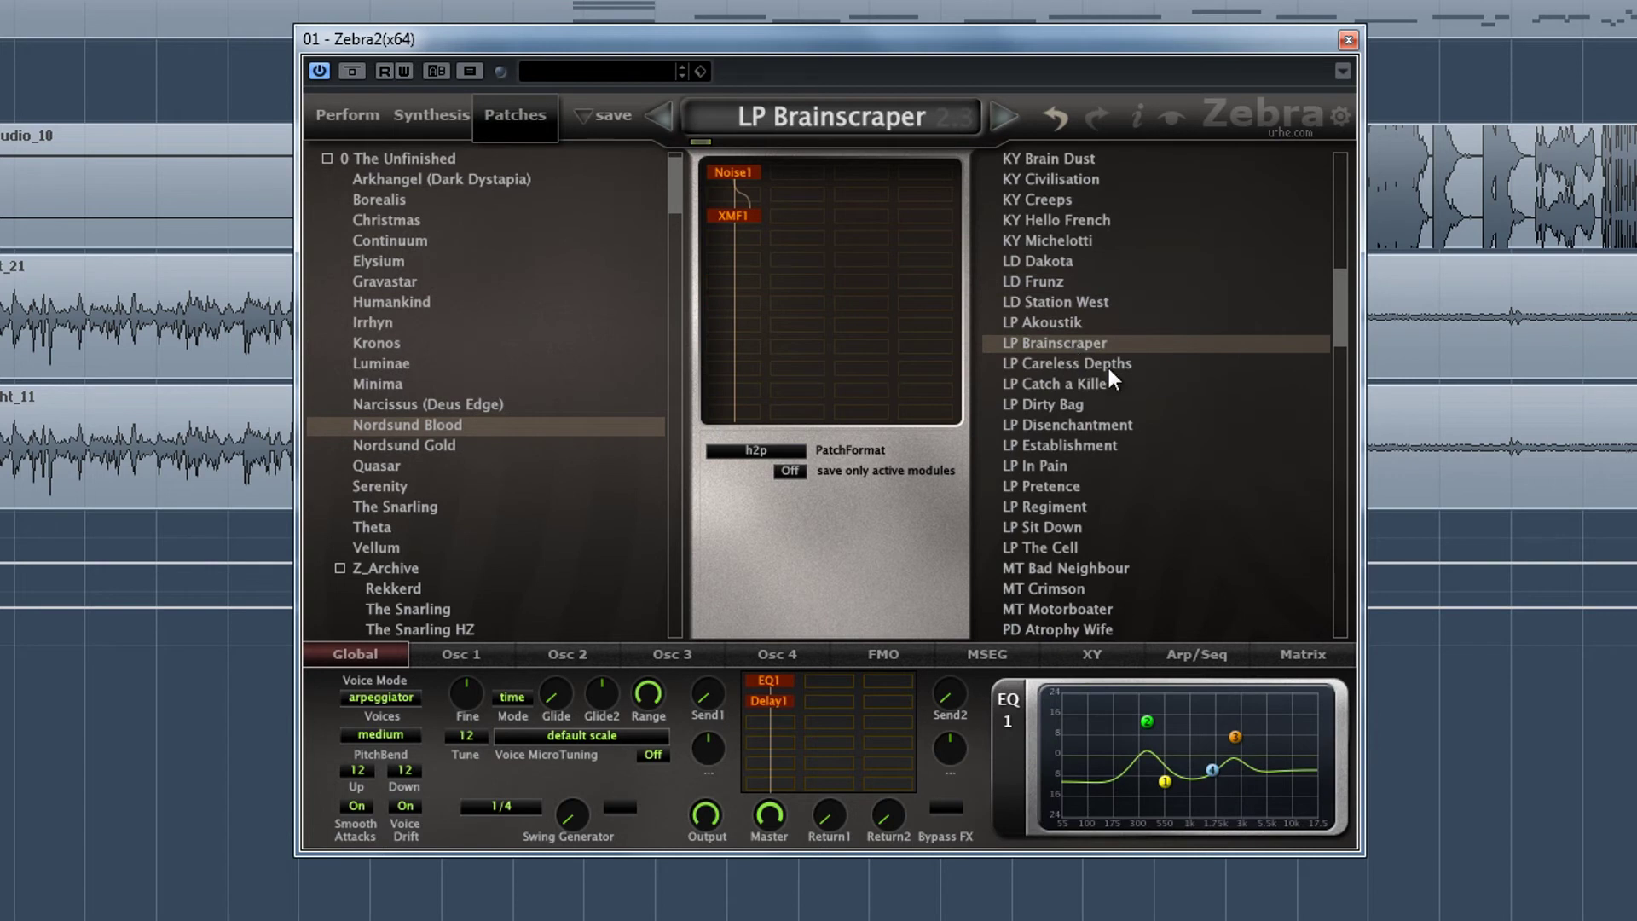
pyautogui.click(1062, 402)
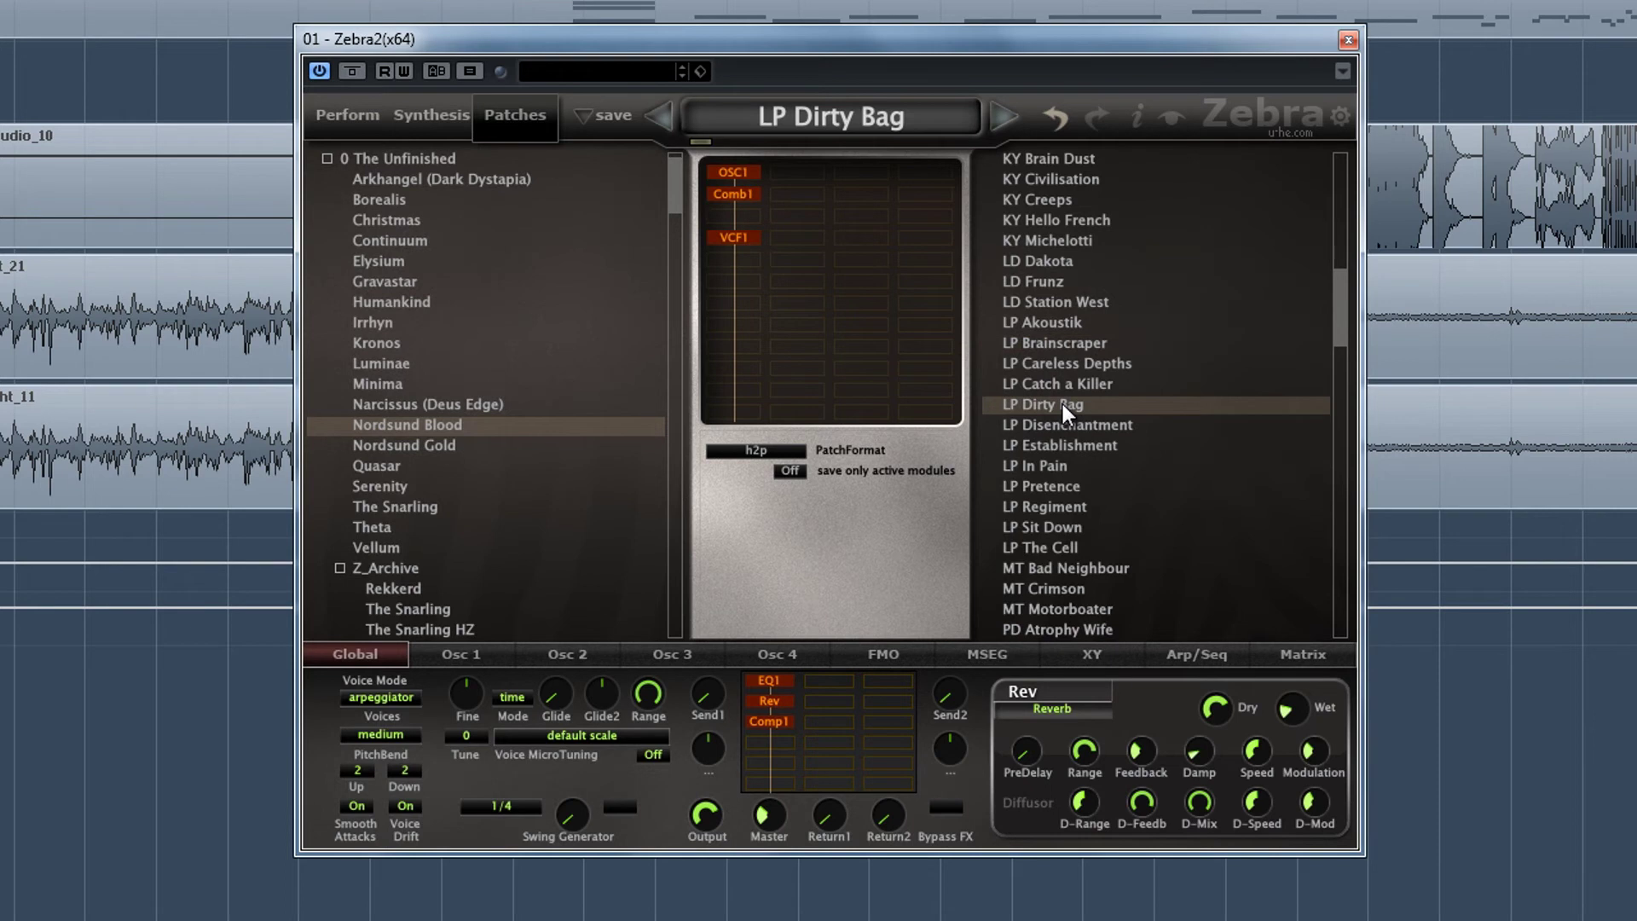
pyautogui.click(1065, 465)
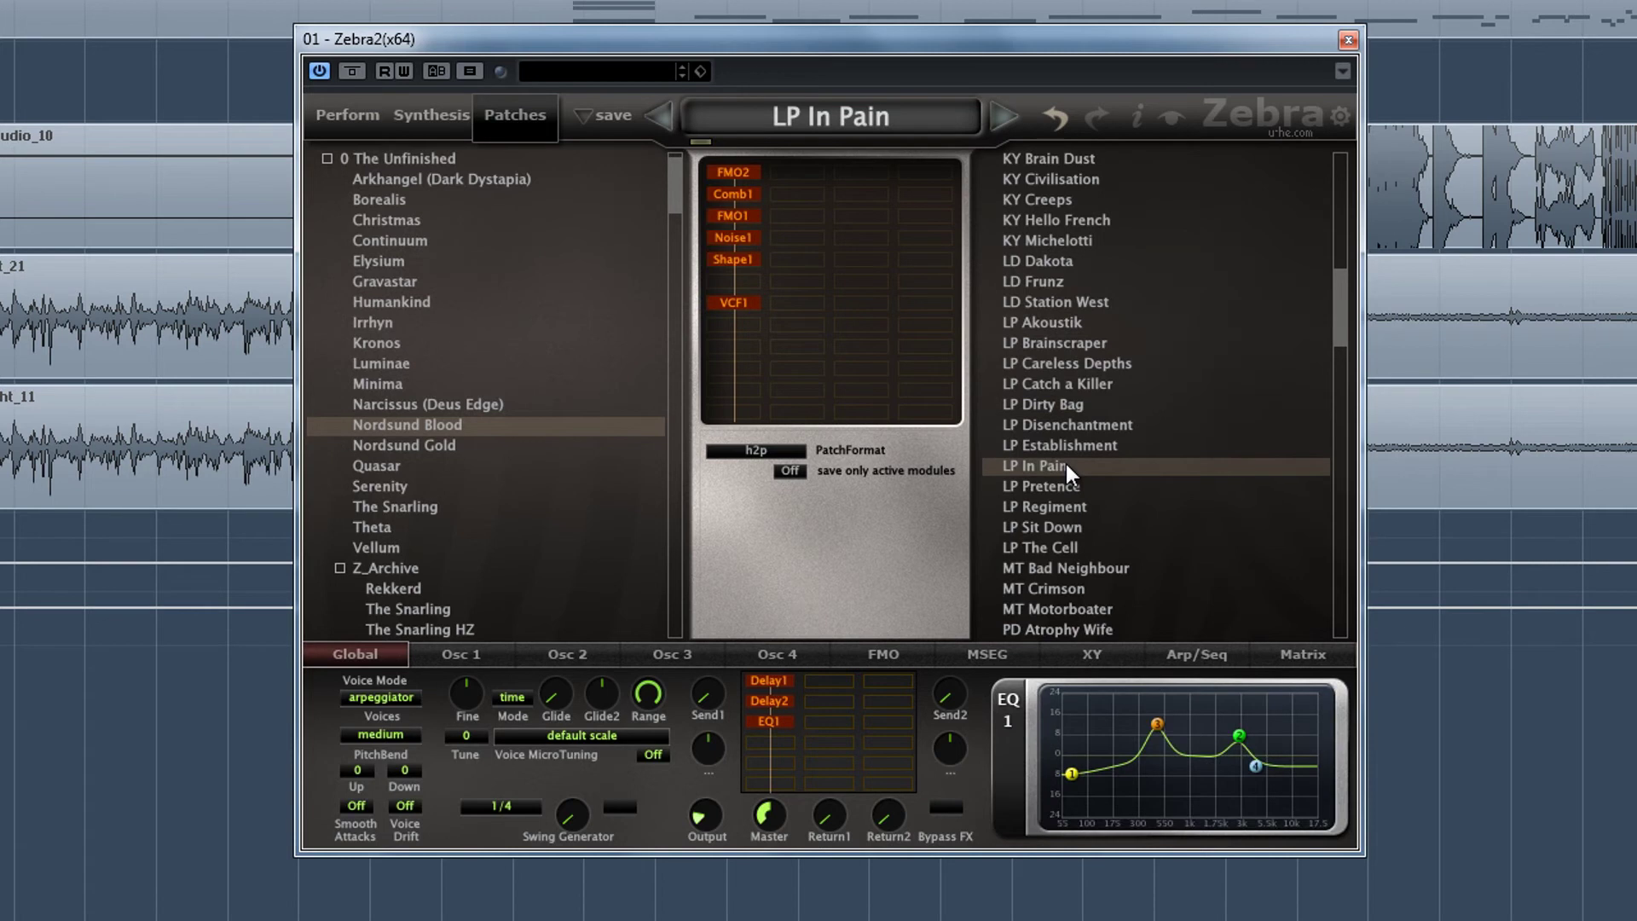
pyautogui.click(1062, 526)
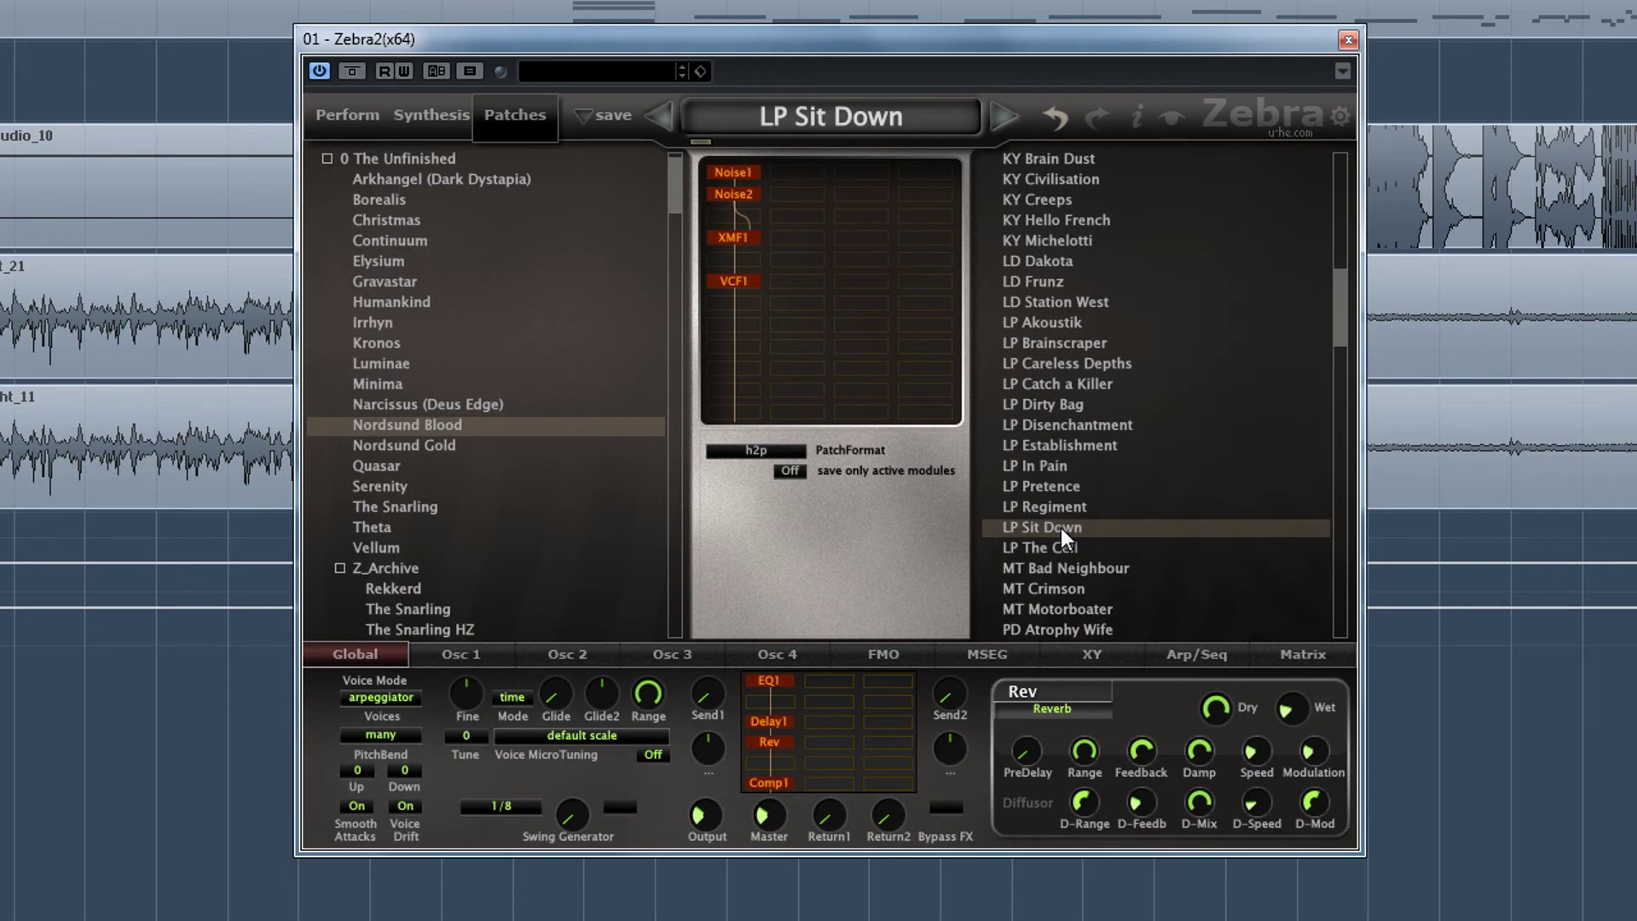
pyautogui.click(1046, 589)
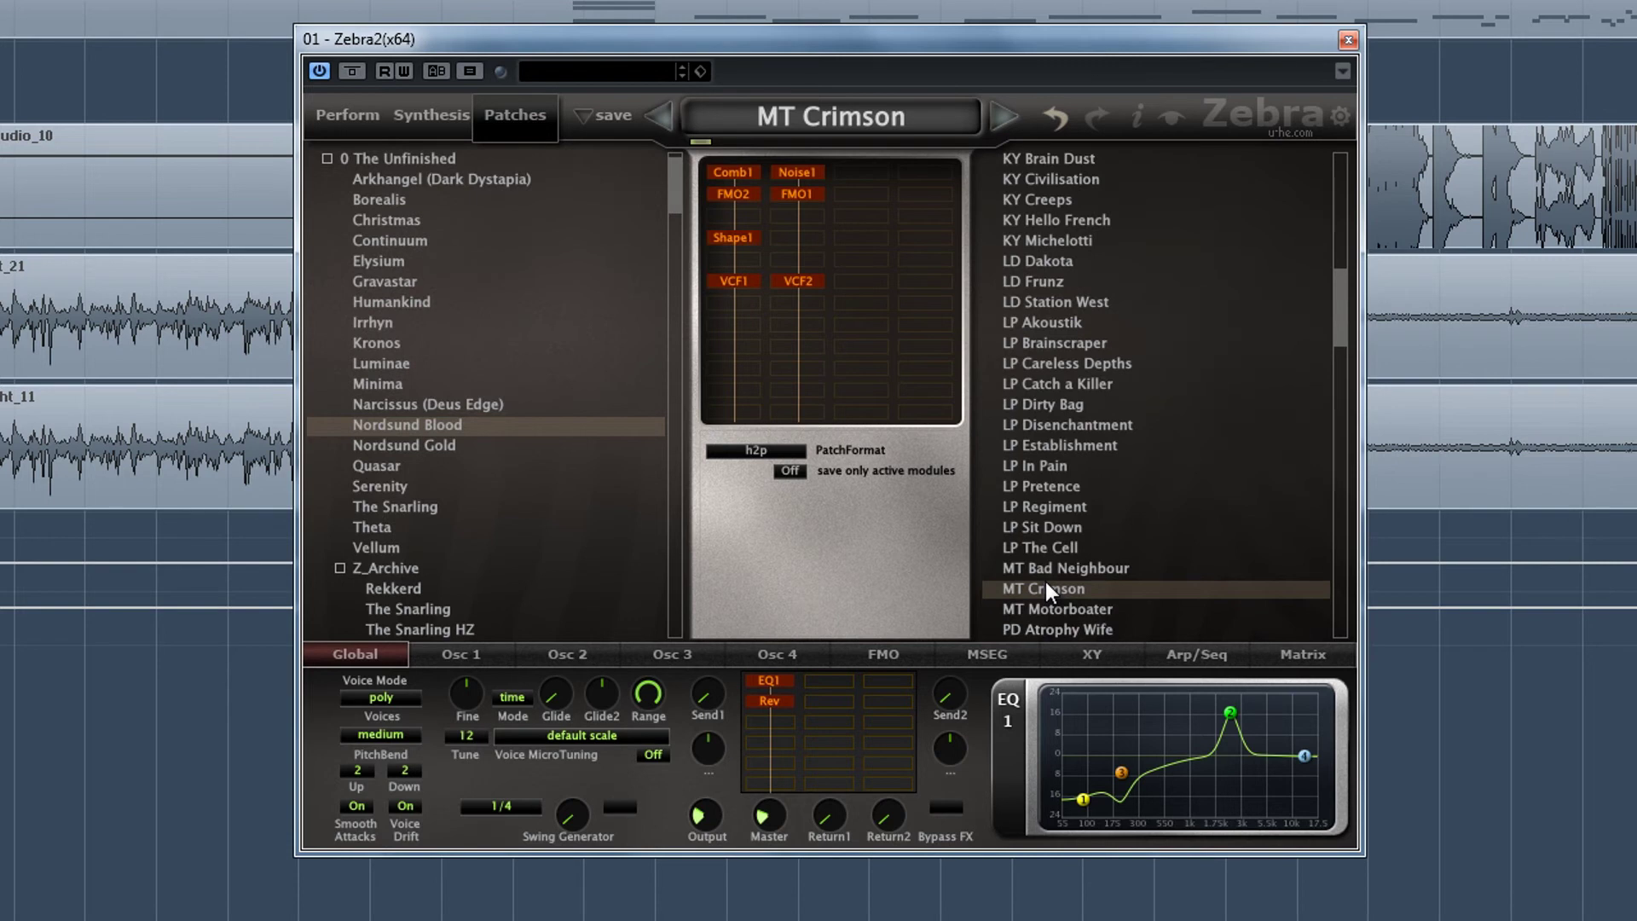
# Audition the PD patches PD Bloodless, PD Disengagement and PD Episodic in turn.
pyautogui.scroll(-2, 1045, 588)
pyautogui.moveTo(1347, 330); pyautogui.dragTo(1349, 366)
pyautogui.click(1068, 322)
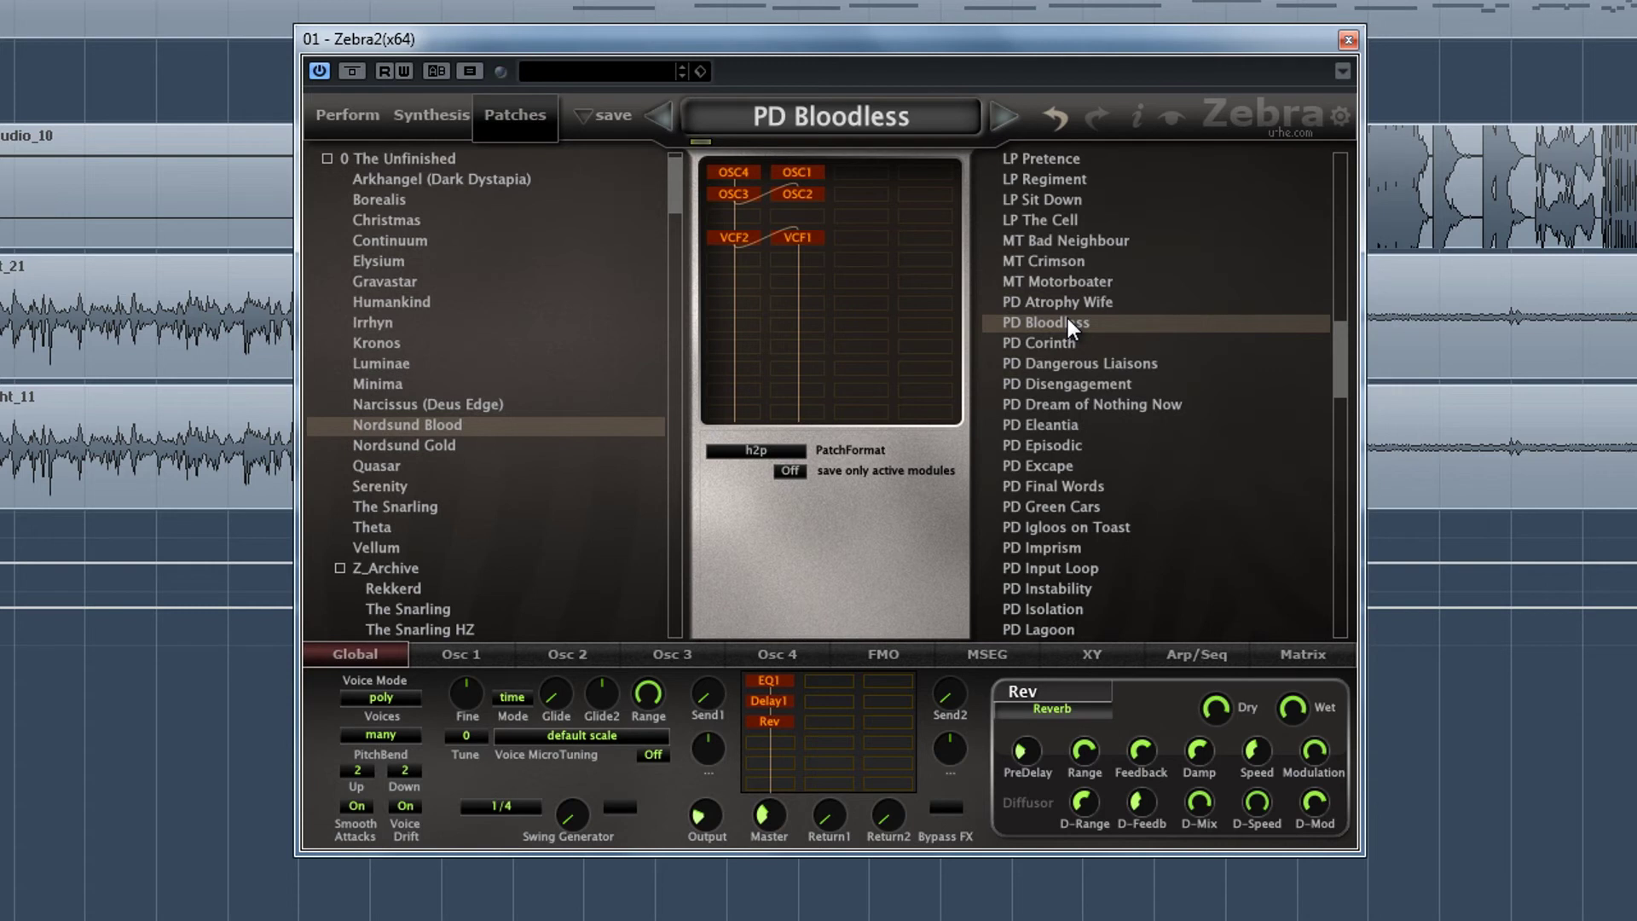
pyautogui.click(1101, 390)
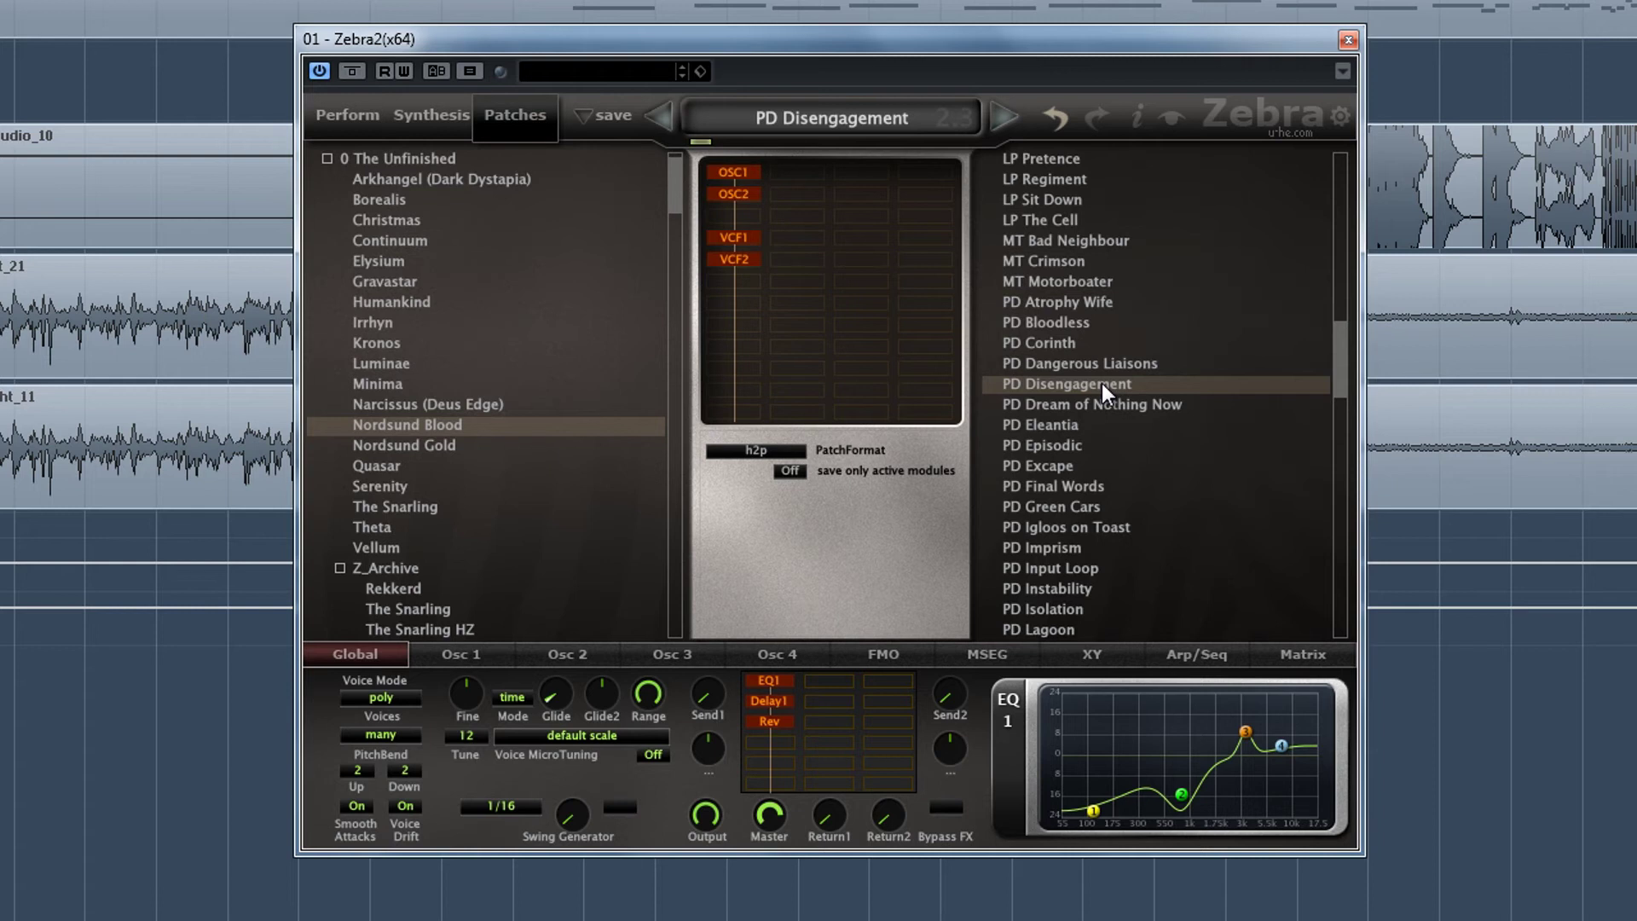
pyautogui.click(1051, 441)
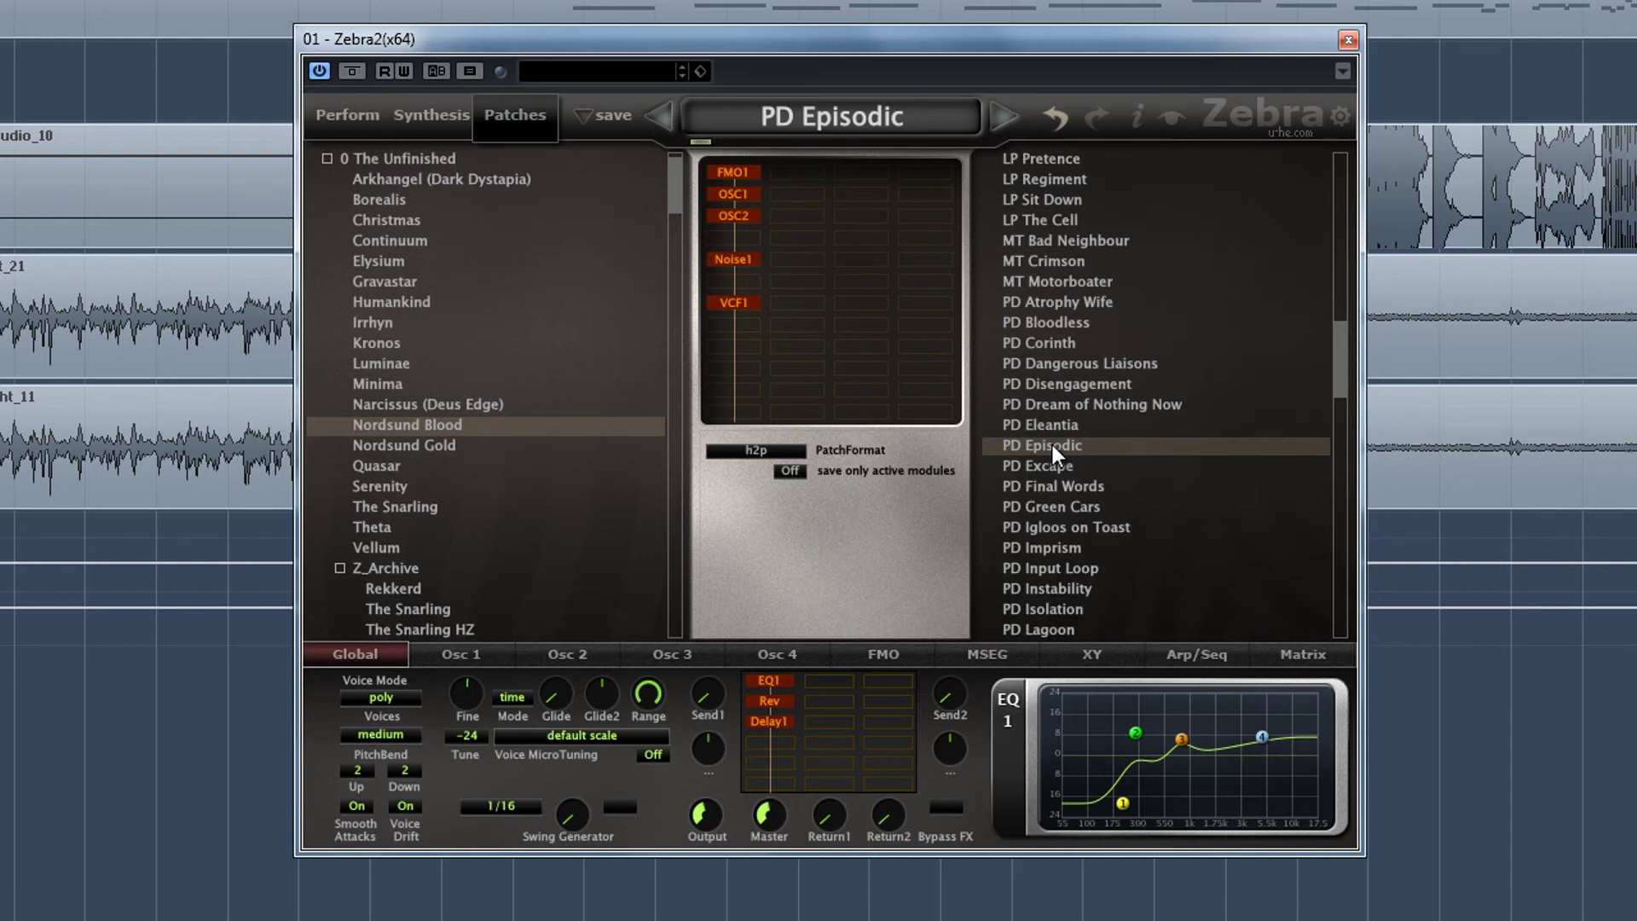
# Audition the PD patches PD Green Cars, PD Input Loop and PD Lagoon in turn.
pyautogui.click(1057, 508)
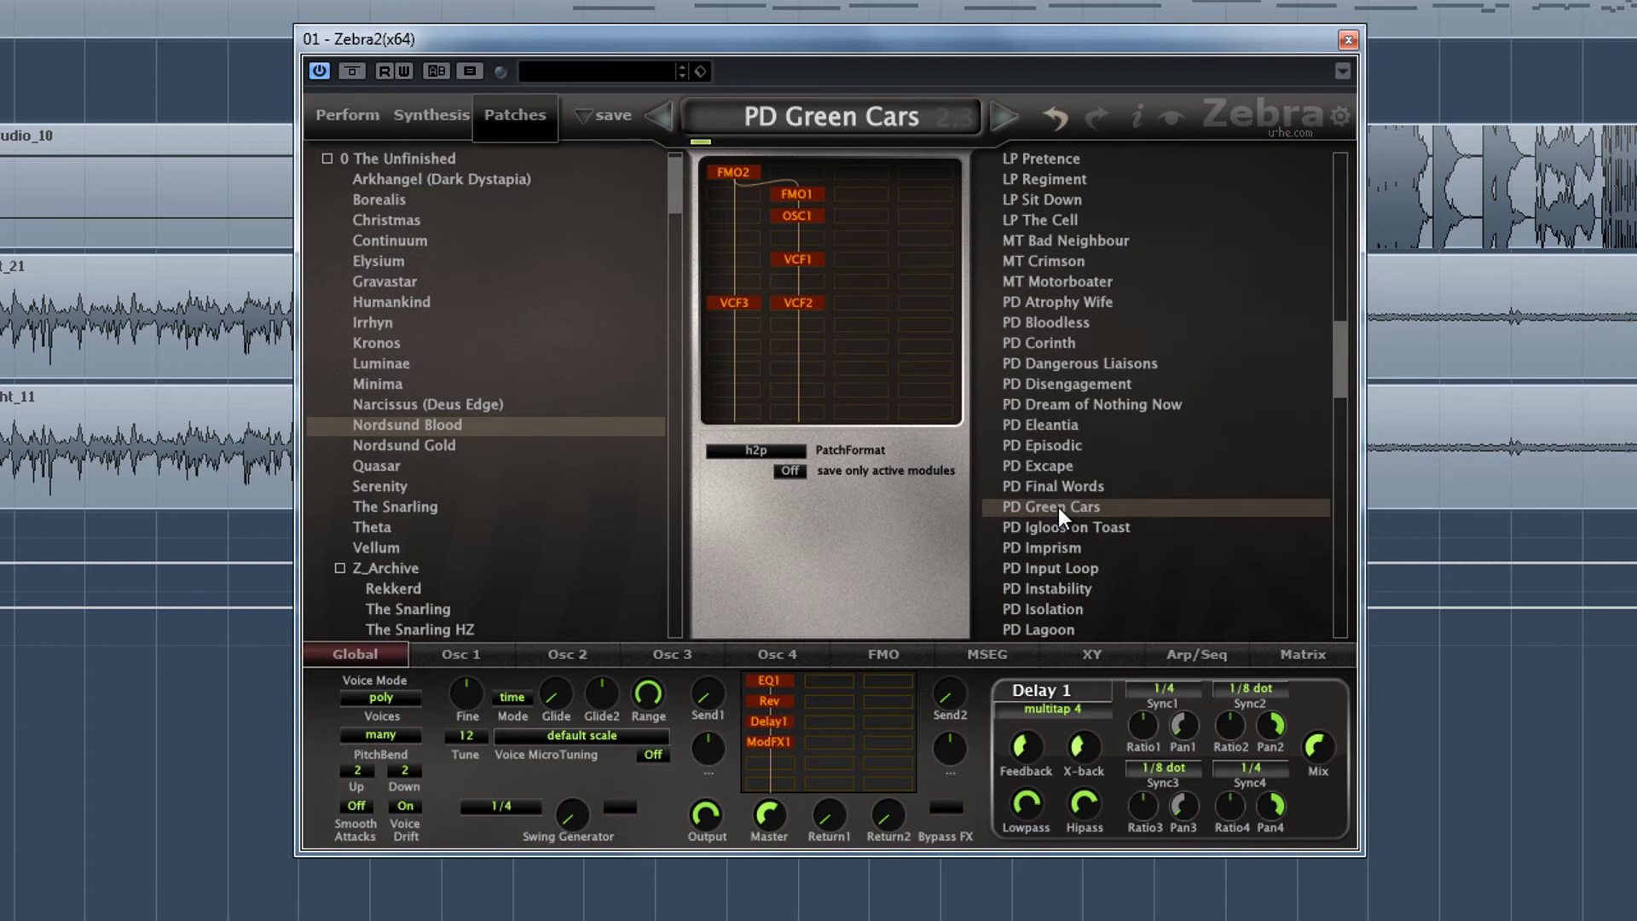
pyautogui.click(1071, 575)
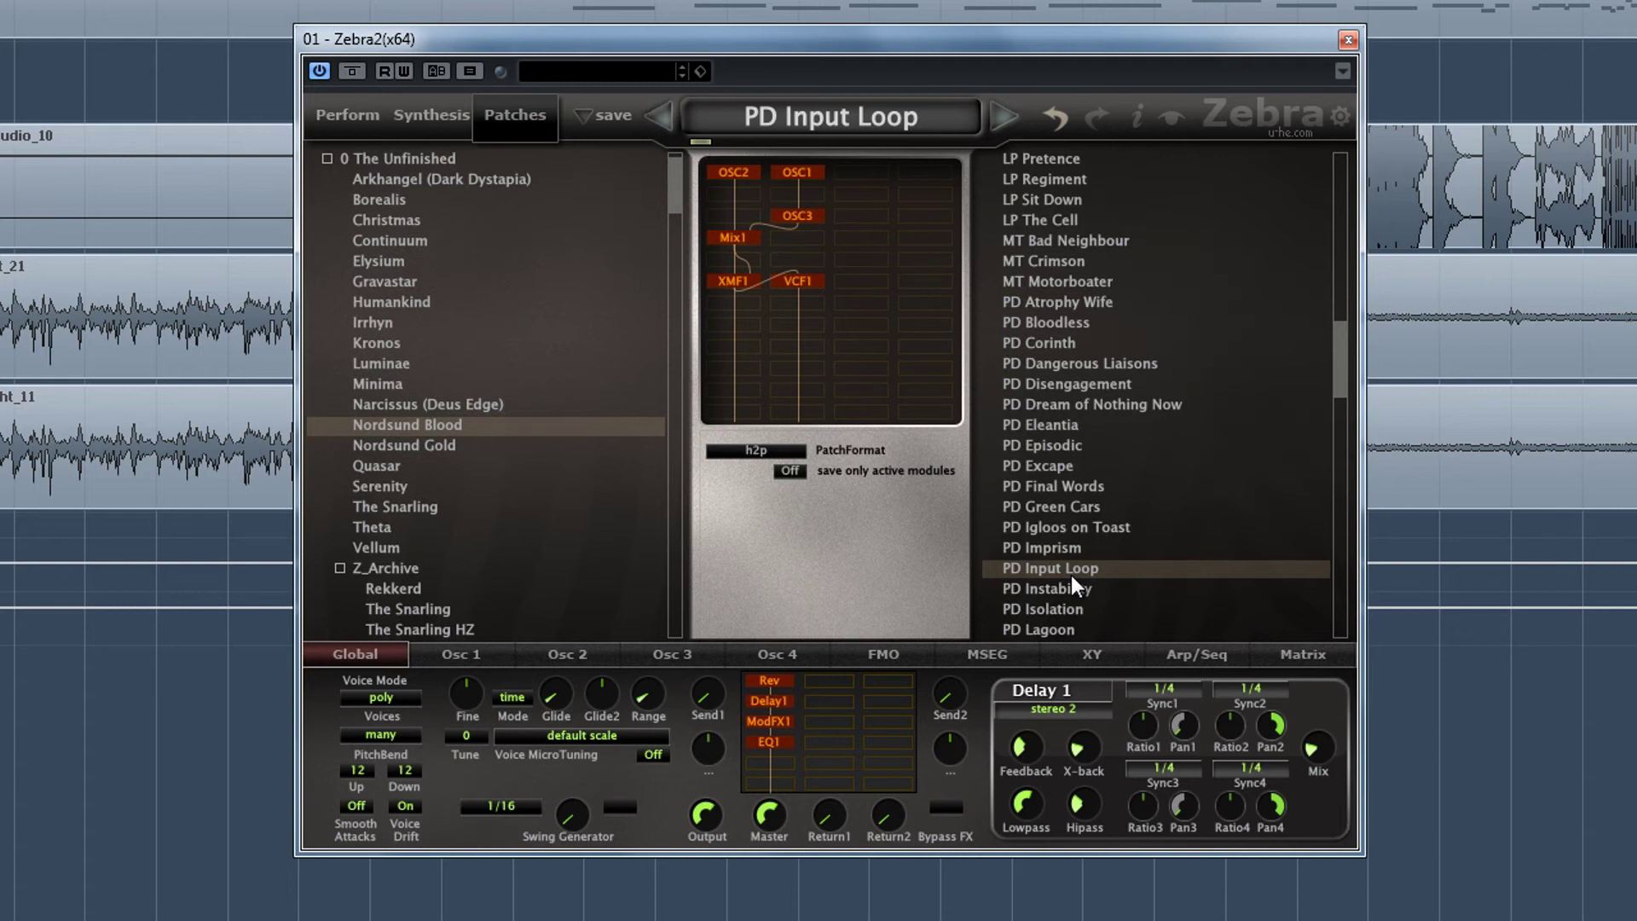
pyautogui.click(1068, 632)
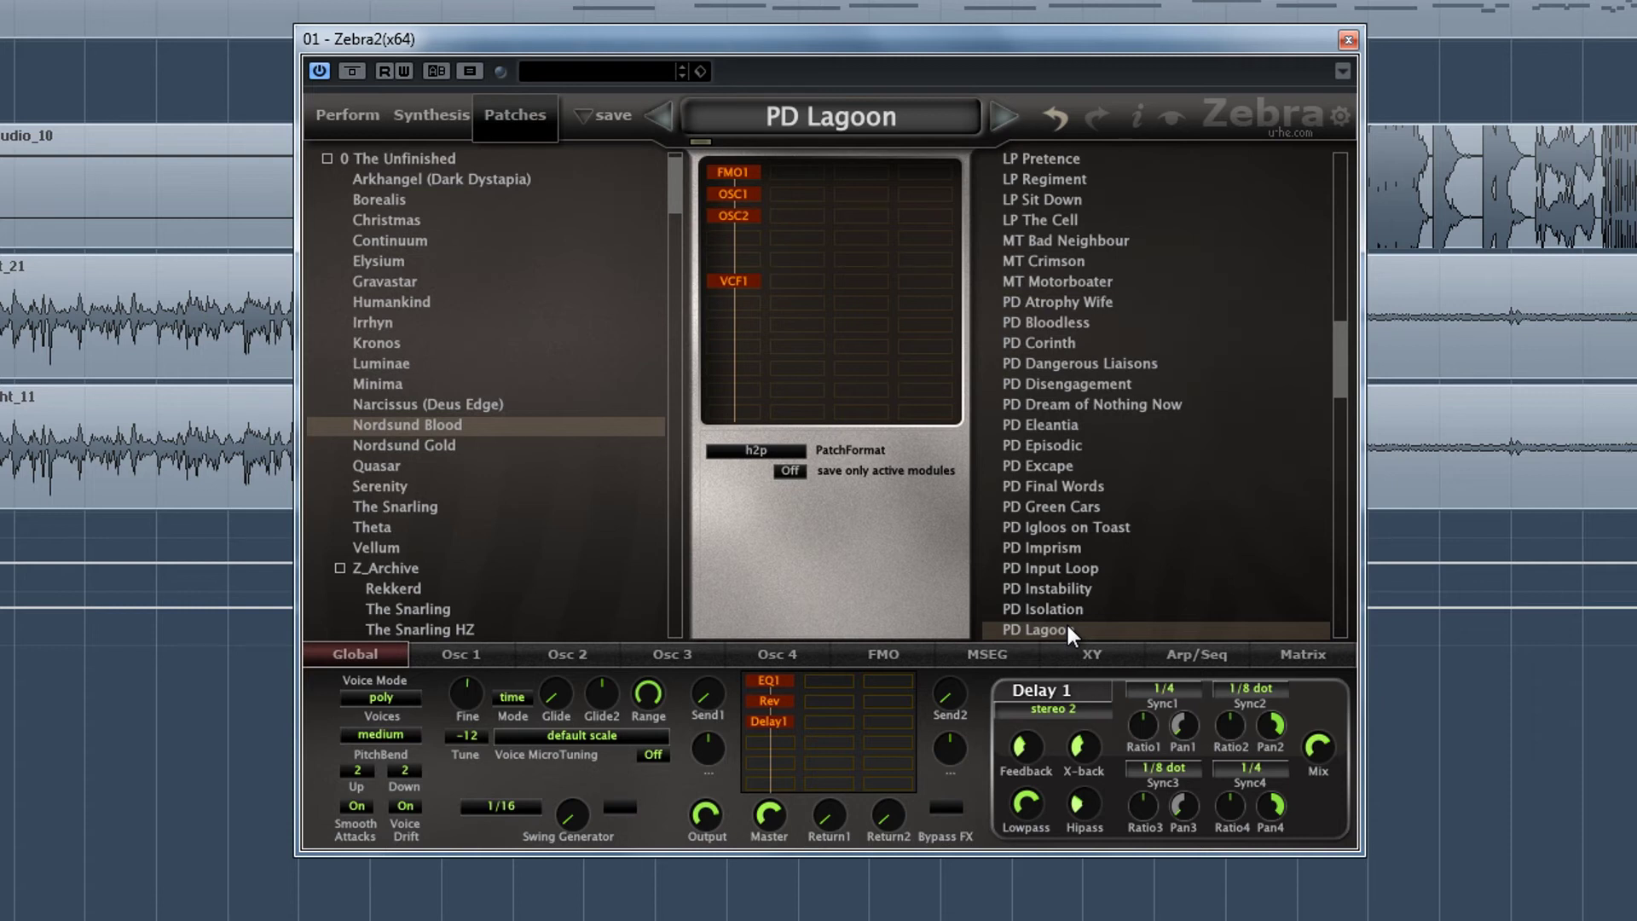
# Audition the PD patches PD Orphee, PD Red Velvet and PD Thank You in turn.
pyautogui.moveTo(1341, 365); pyautogui.dragTo(1355, 418)
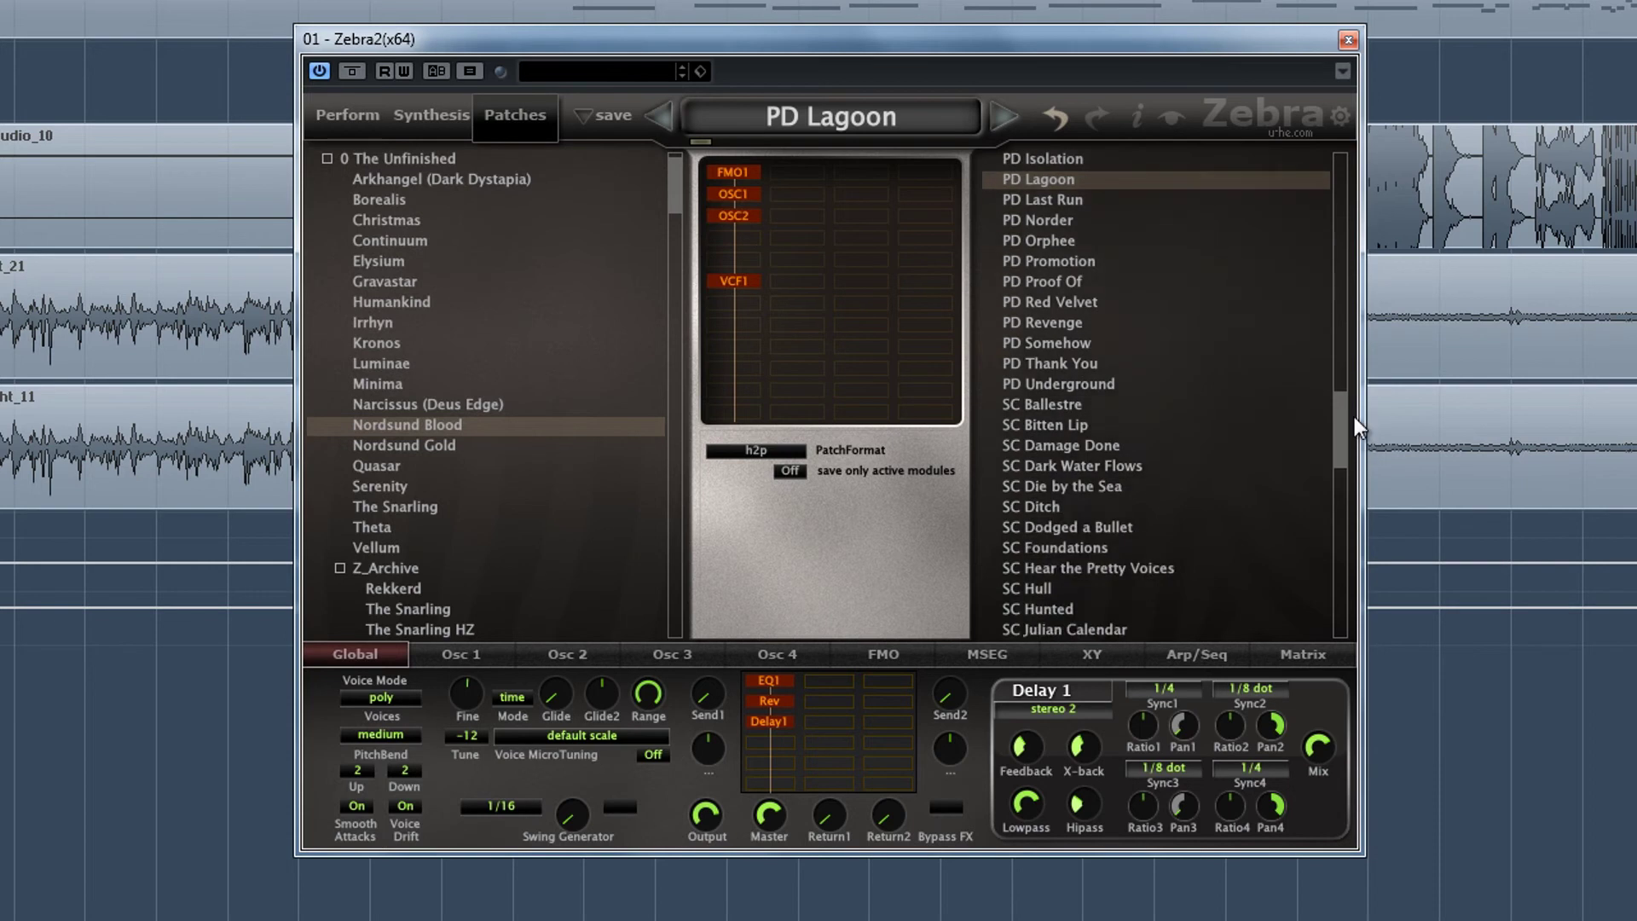
pyautogui.click(1175, 241)
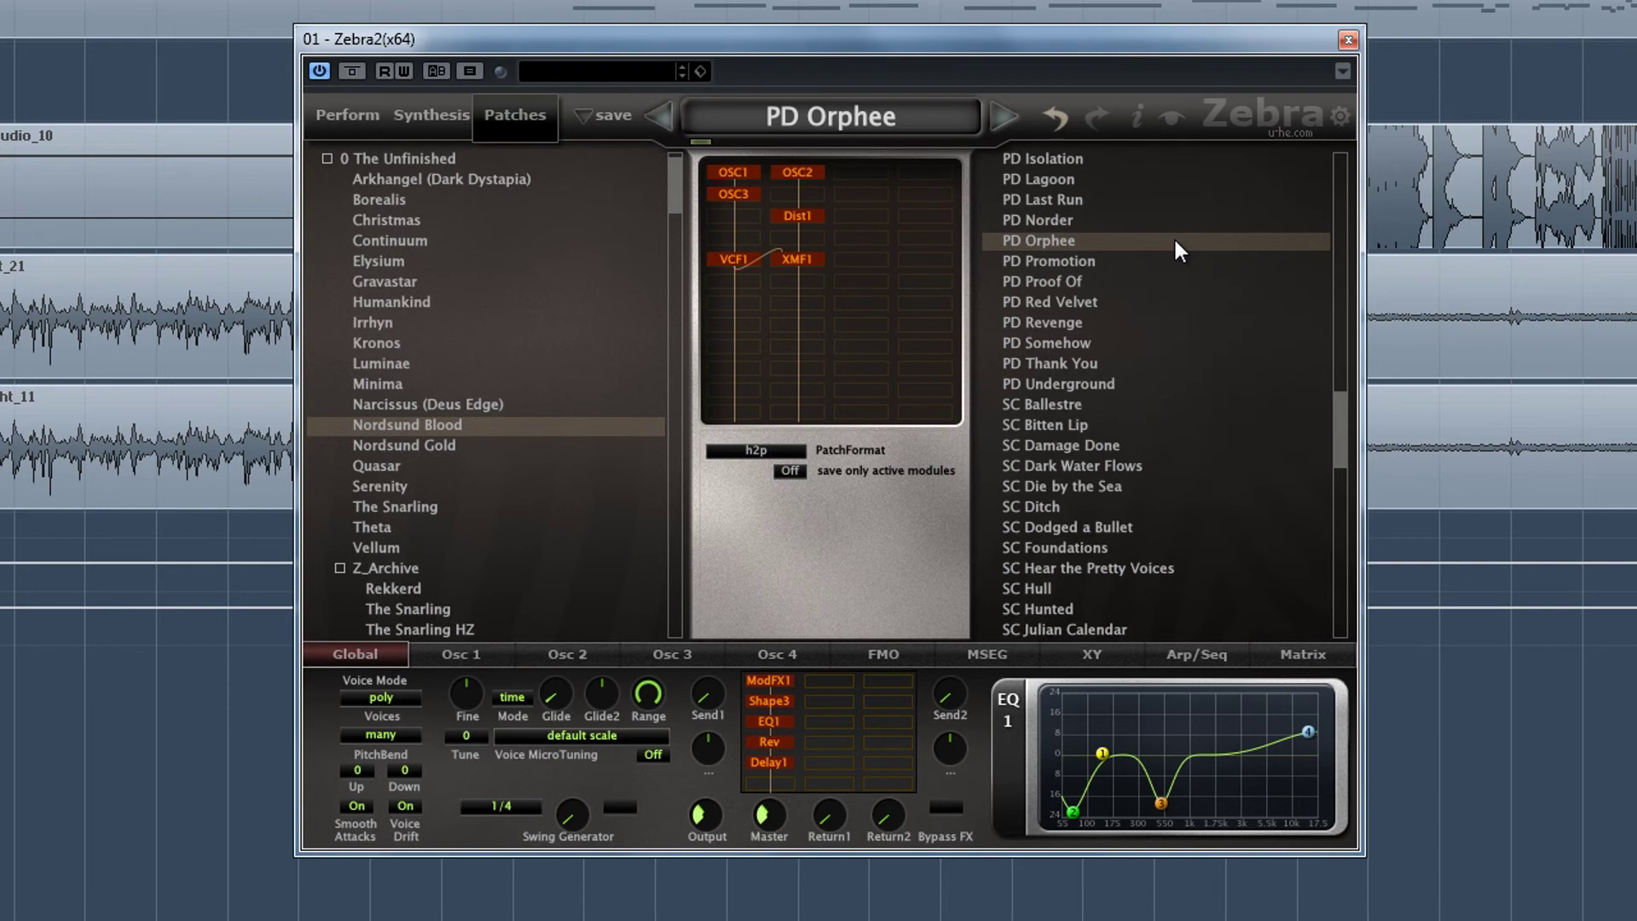
pyautogui.click(1146, 298)
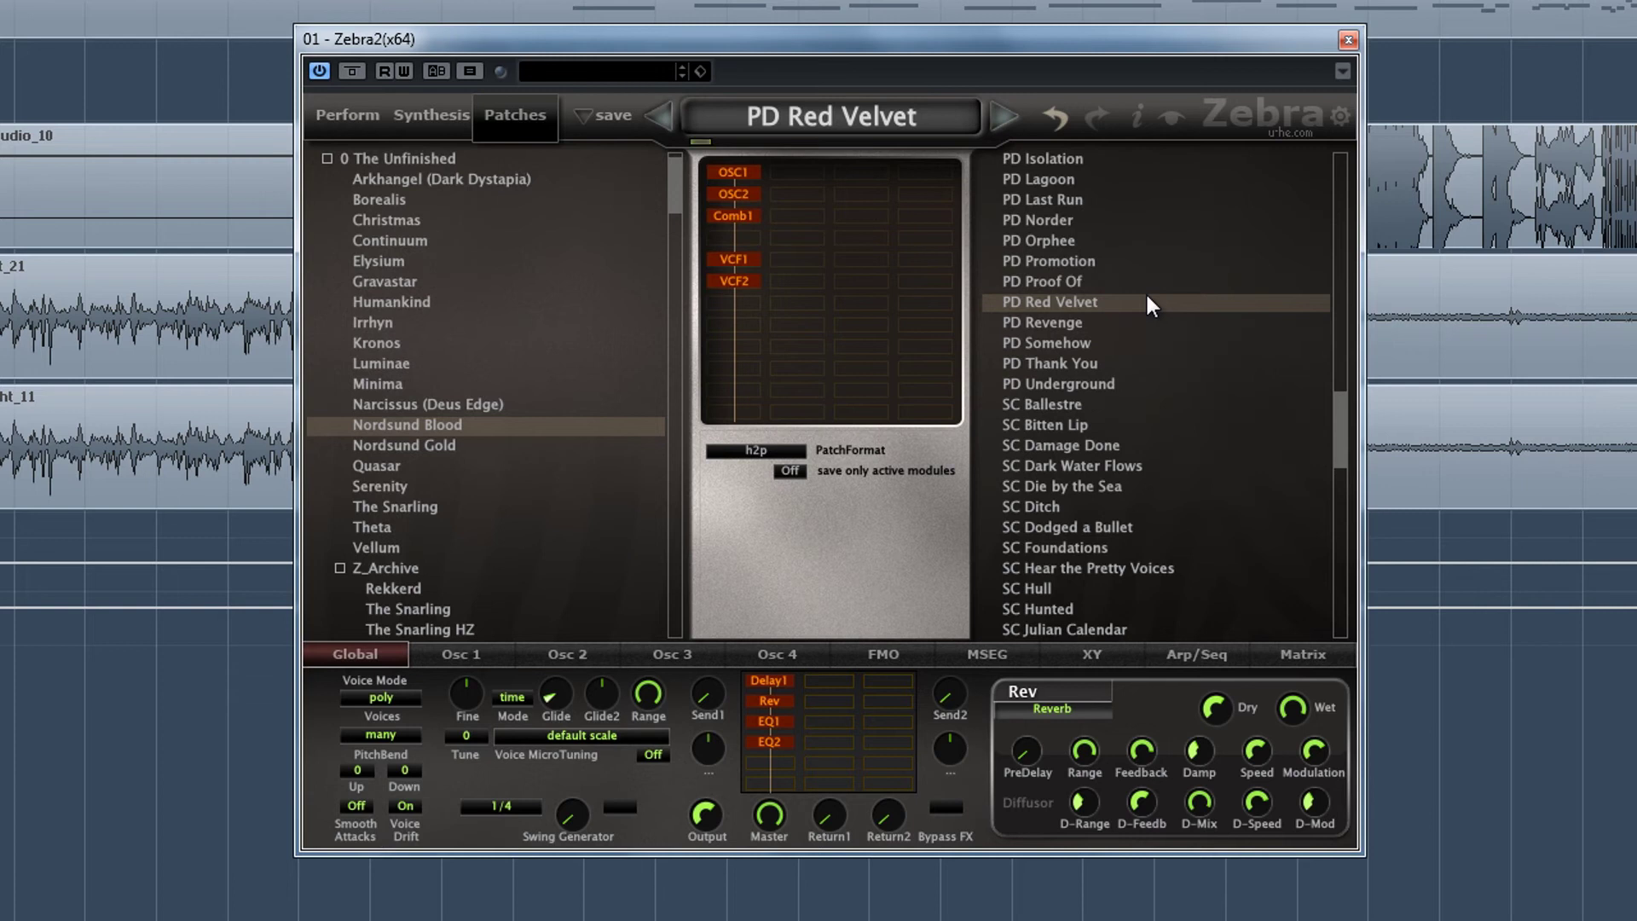
pyautogui.click(1120, 364)
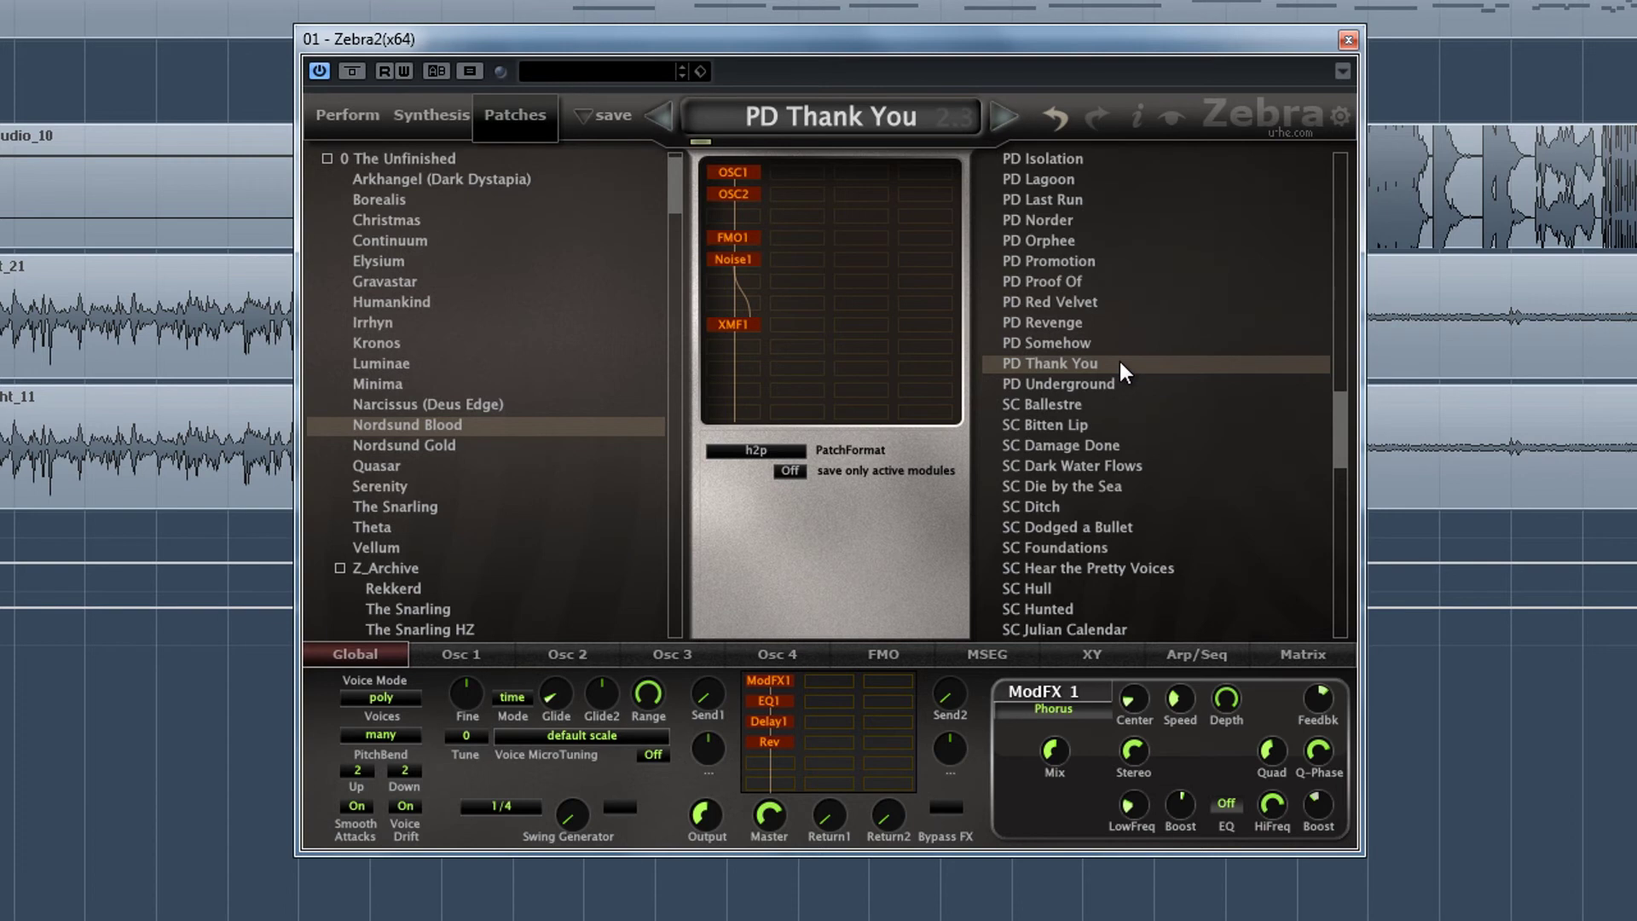
# Audition the SC patches SC Bitten Lip, SC Die by the Sea and SC Foundations in turn.
pyautogui.scroll(-3, 1337, 415)
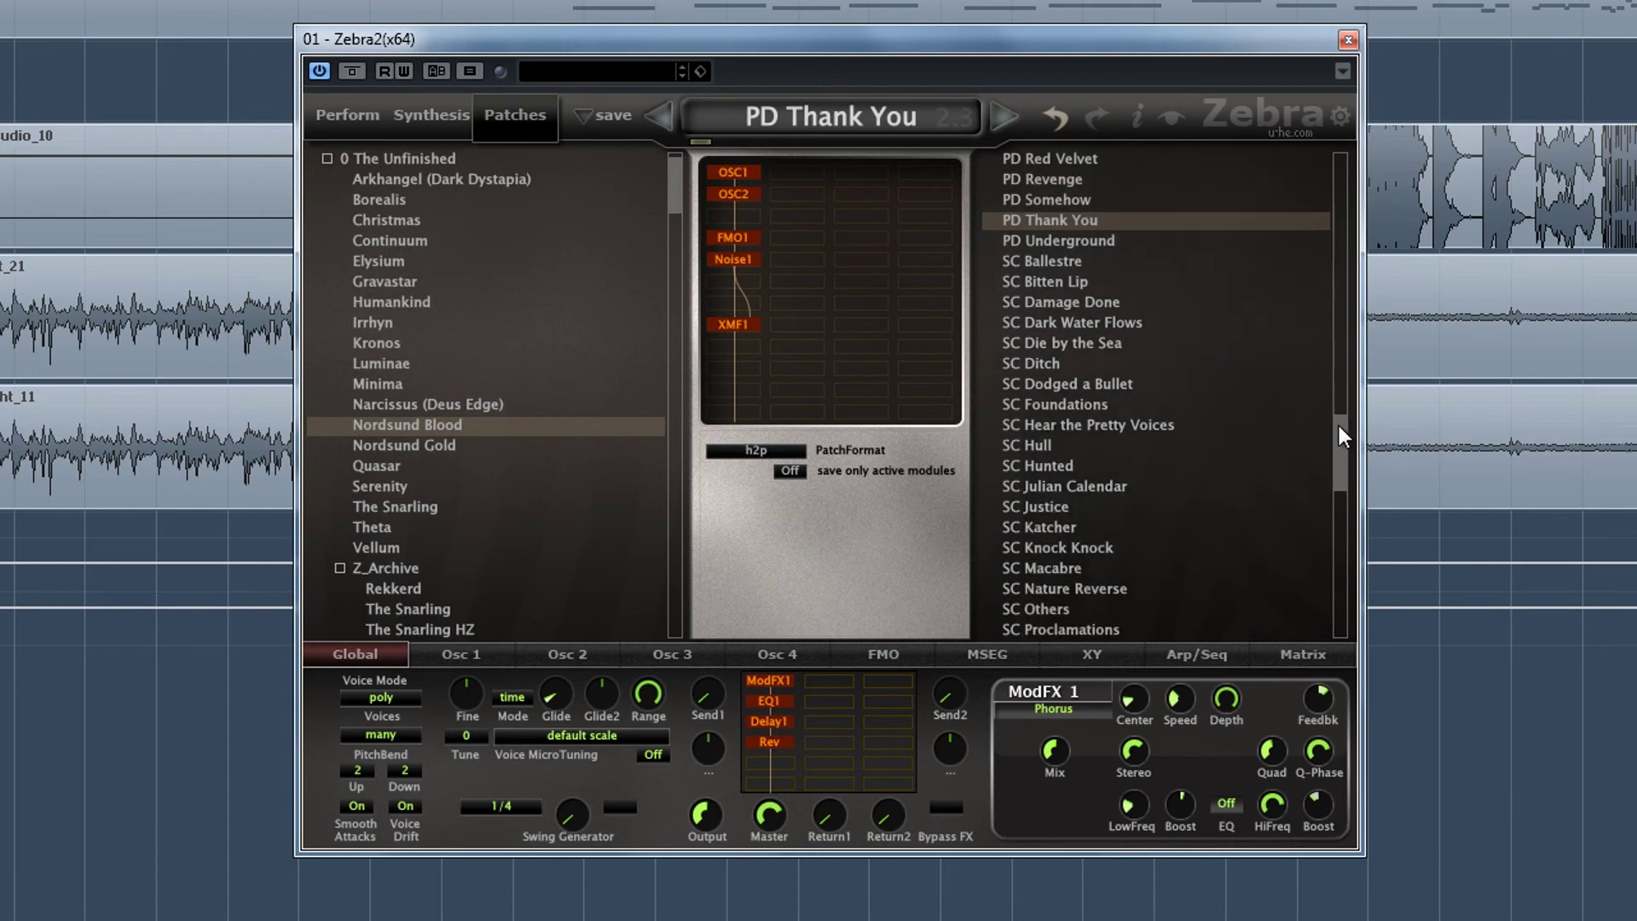
pyautogui.click(1072, 283)
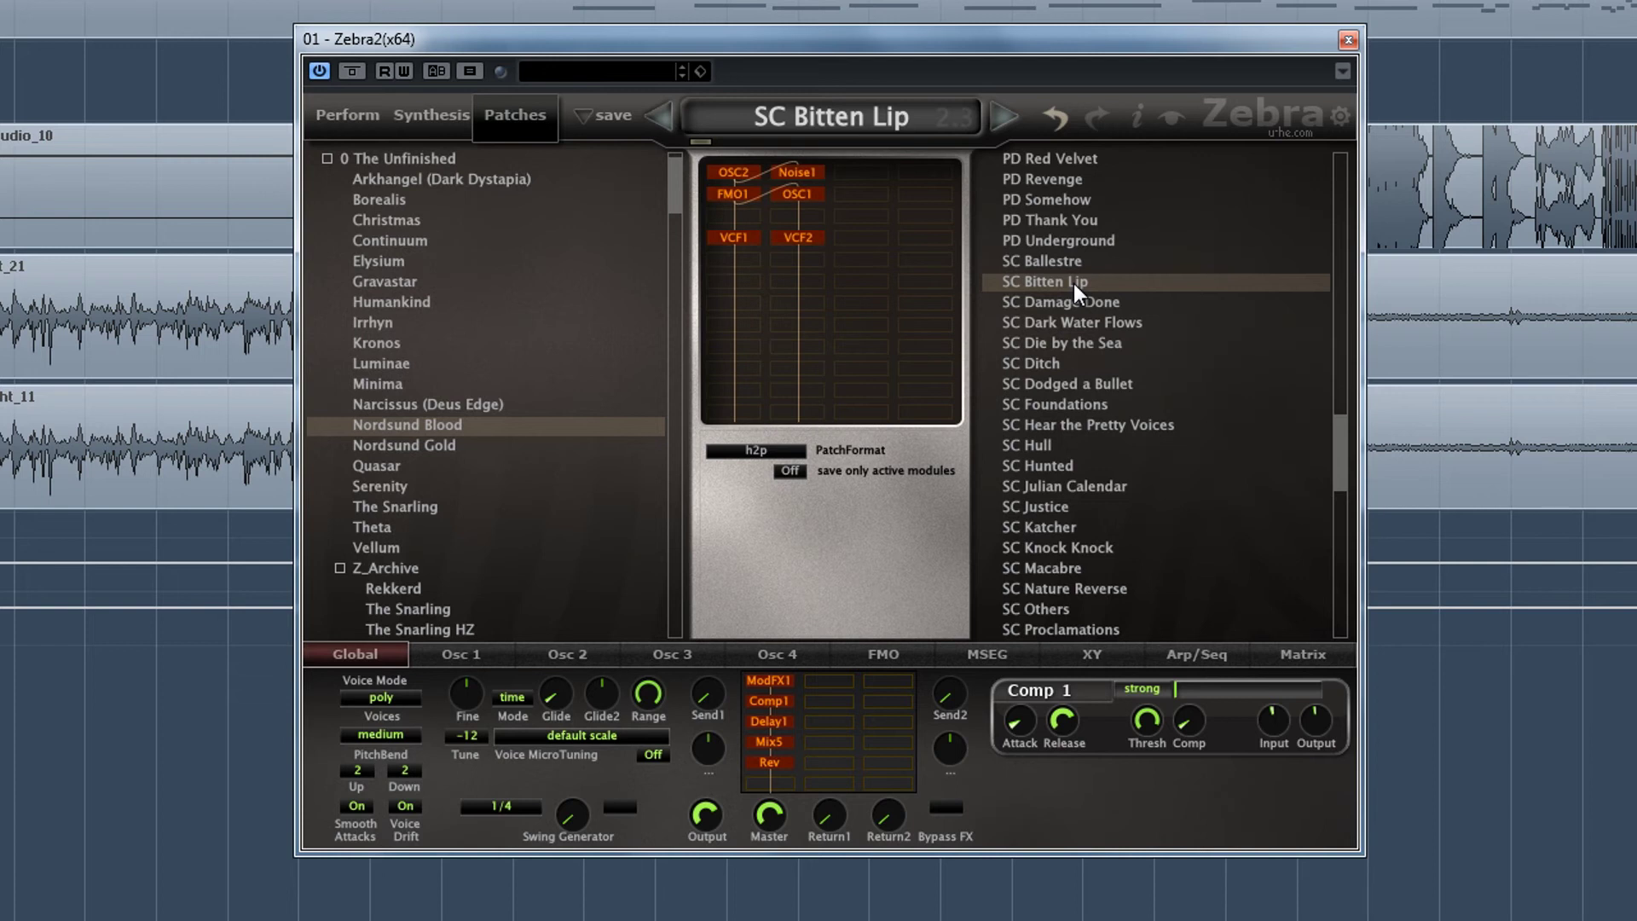
pyautogui.click(1070, 341)
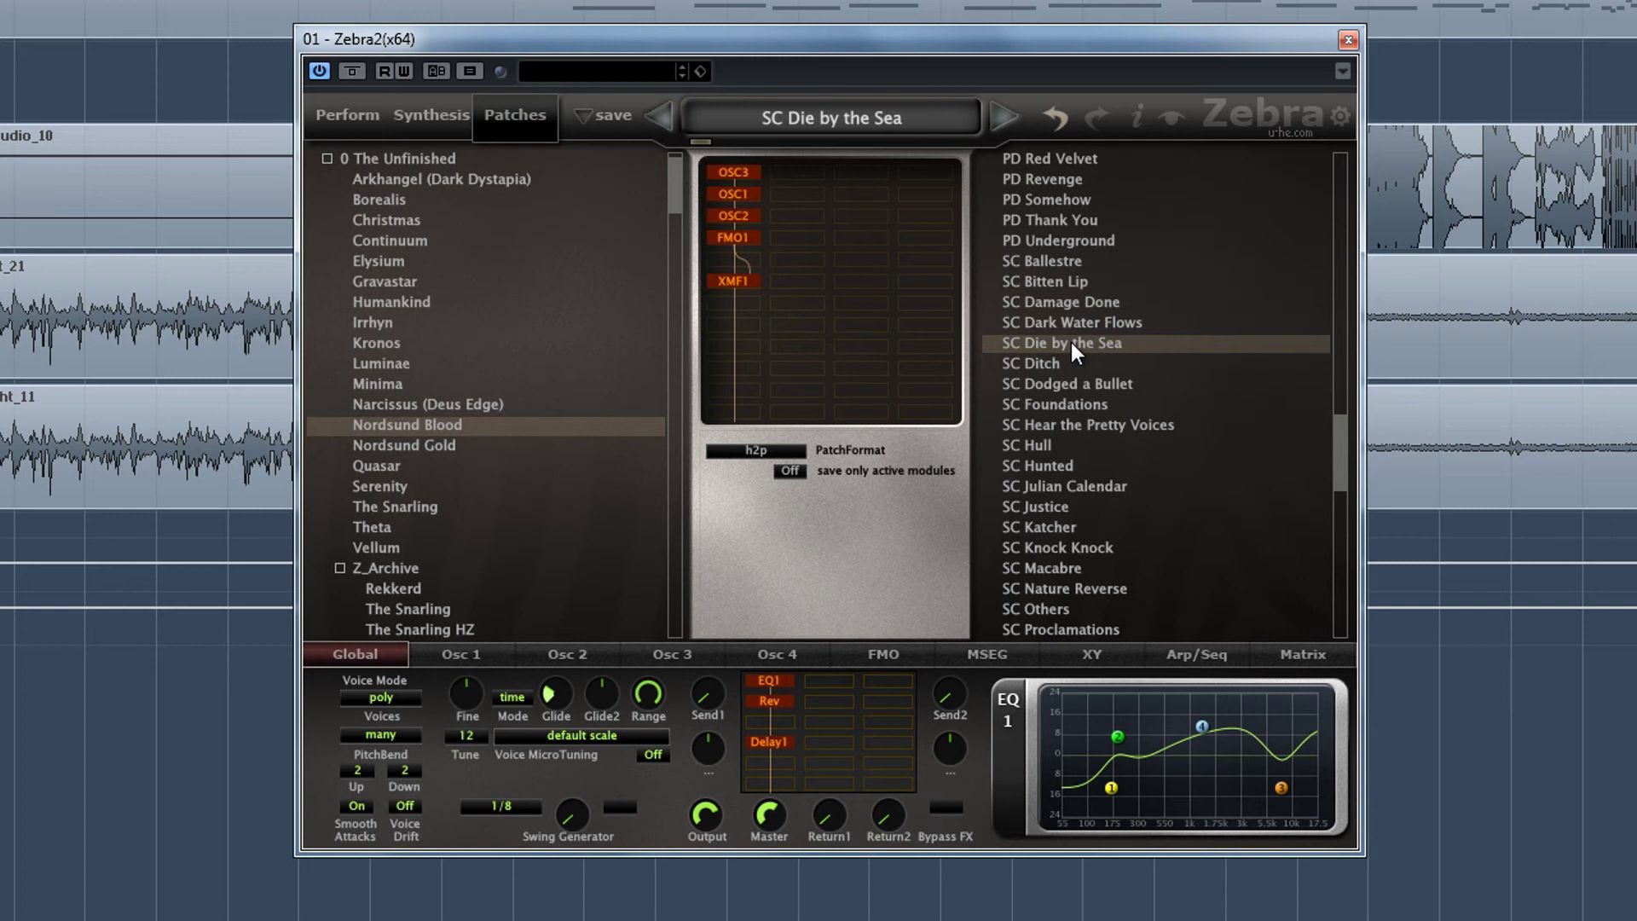
pyautogui.click(1071, 402)
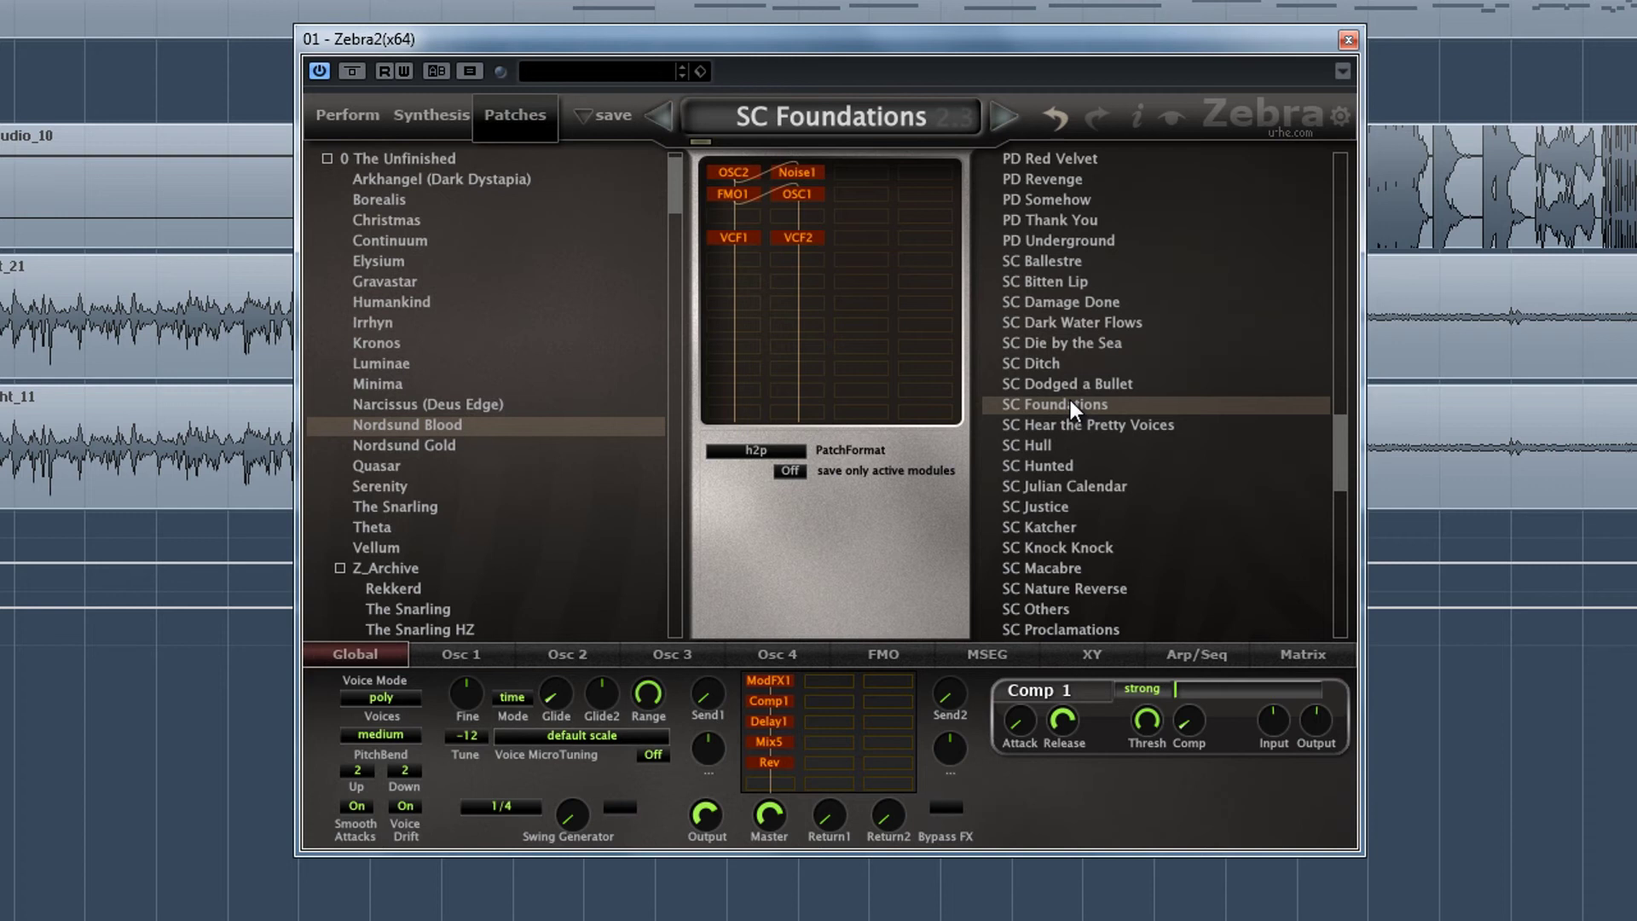
# Audition the SC patches SC Hunted, SC Katcher and SC Nature Reverse in turn.
pyautogui.click(1066, 471)
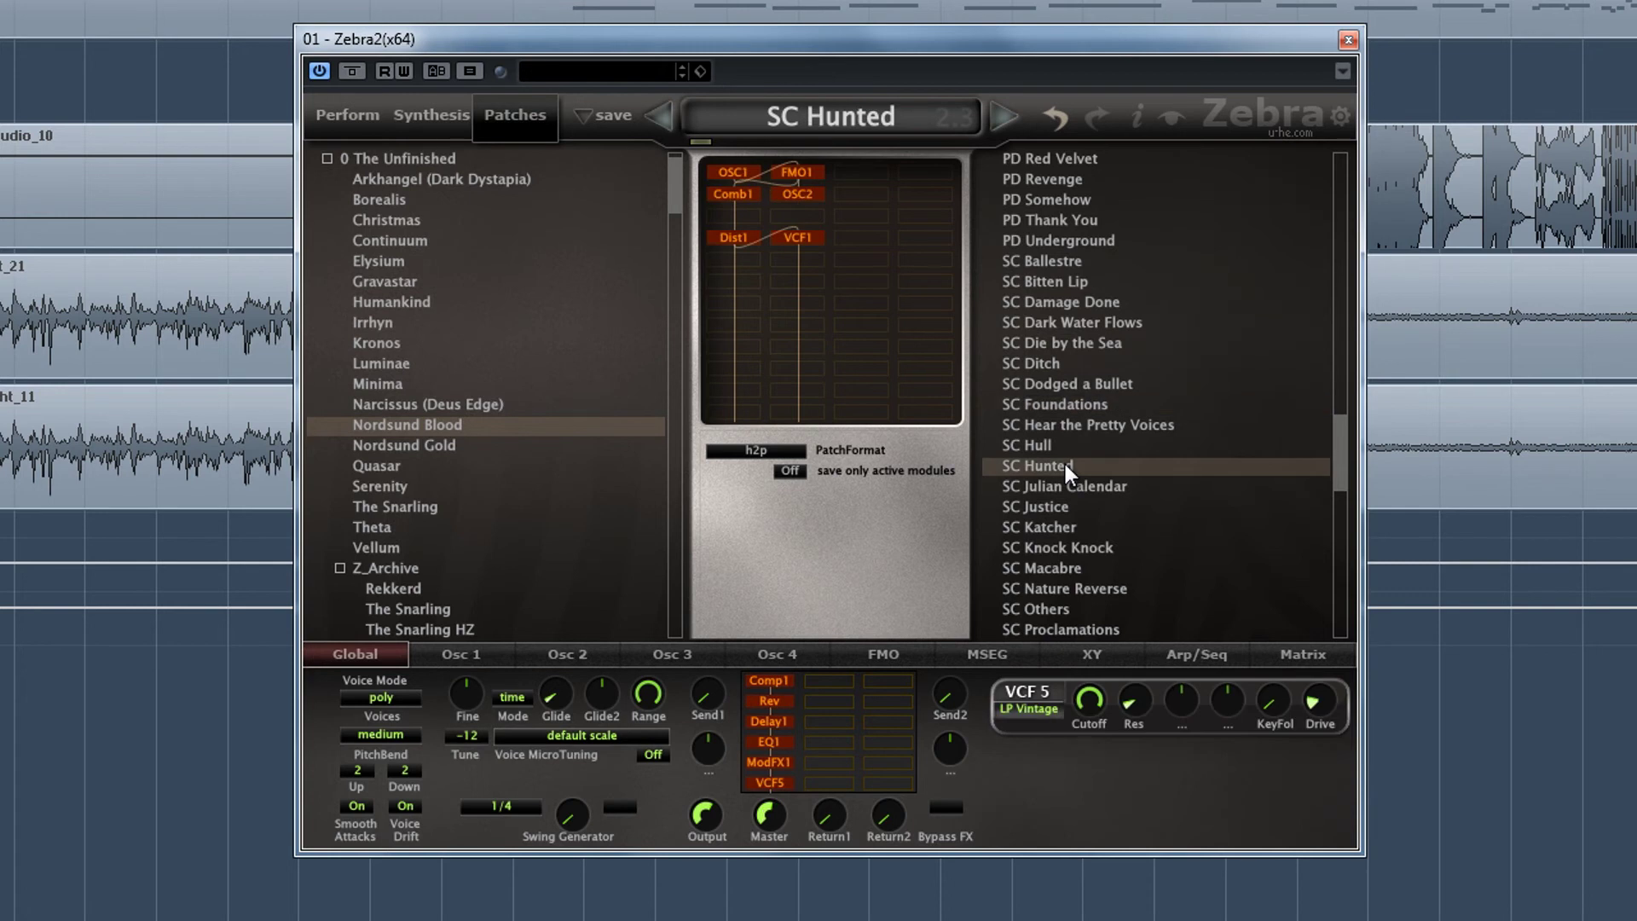
pyautogui.click(1051, 525)
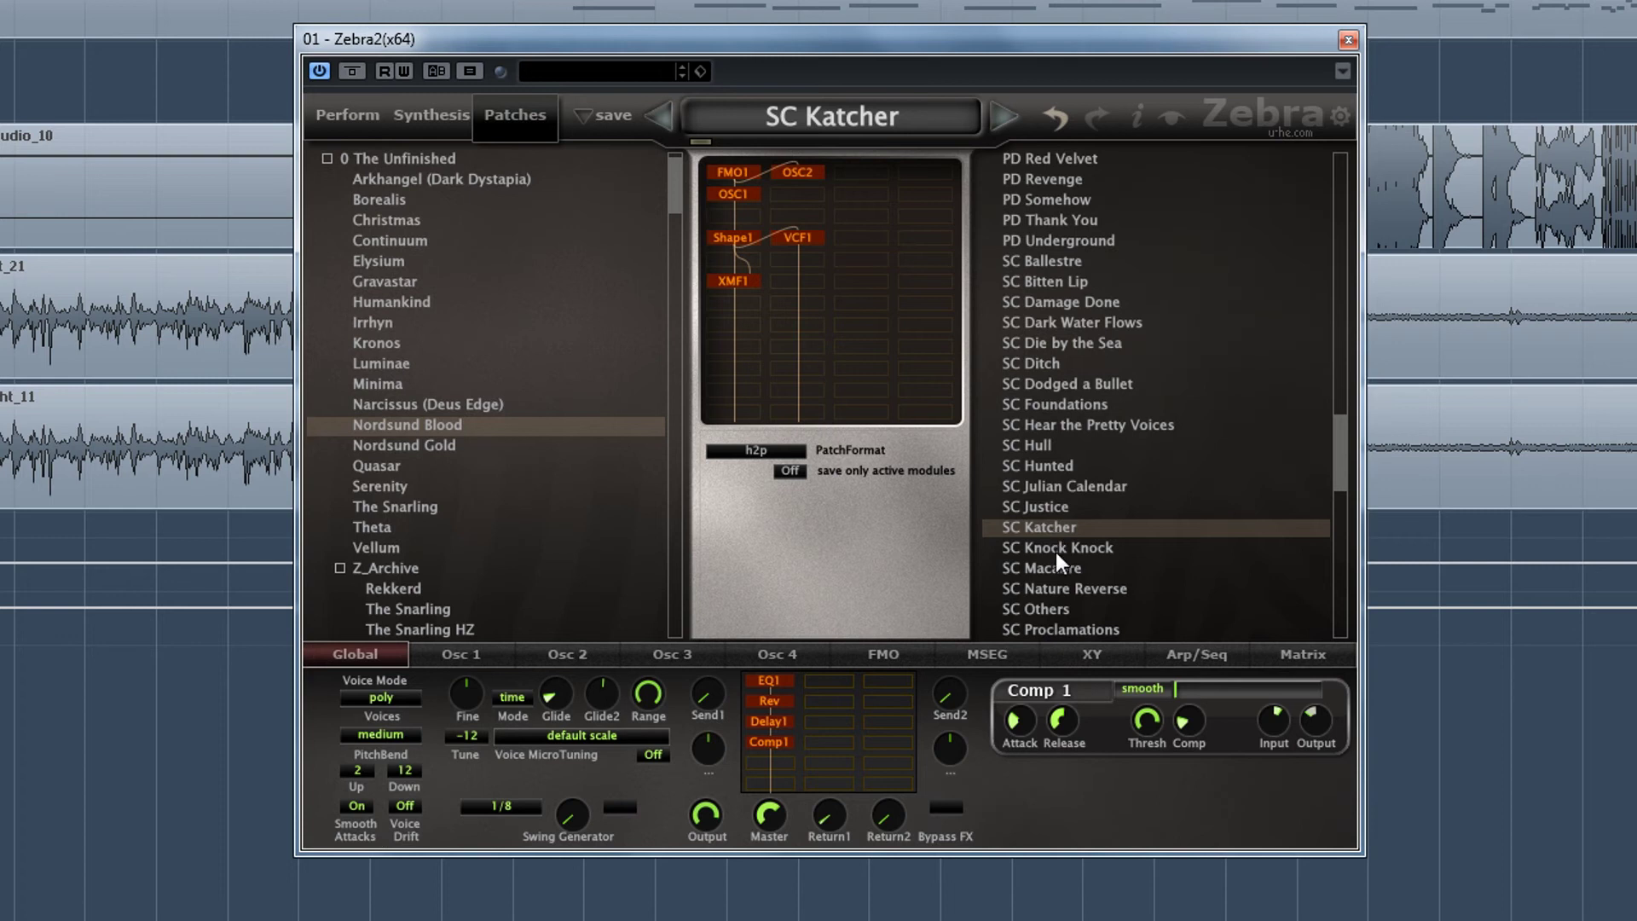
pyautogui.click(1067, 587)
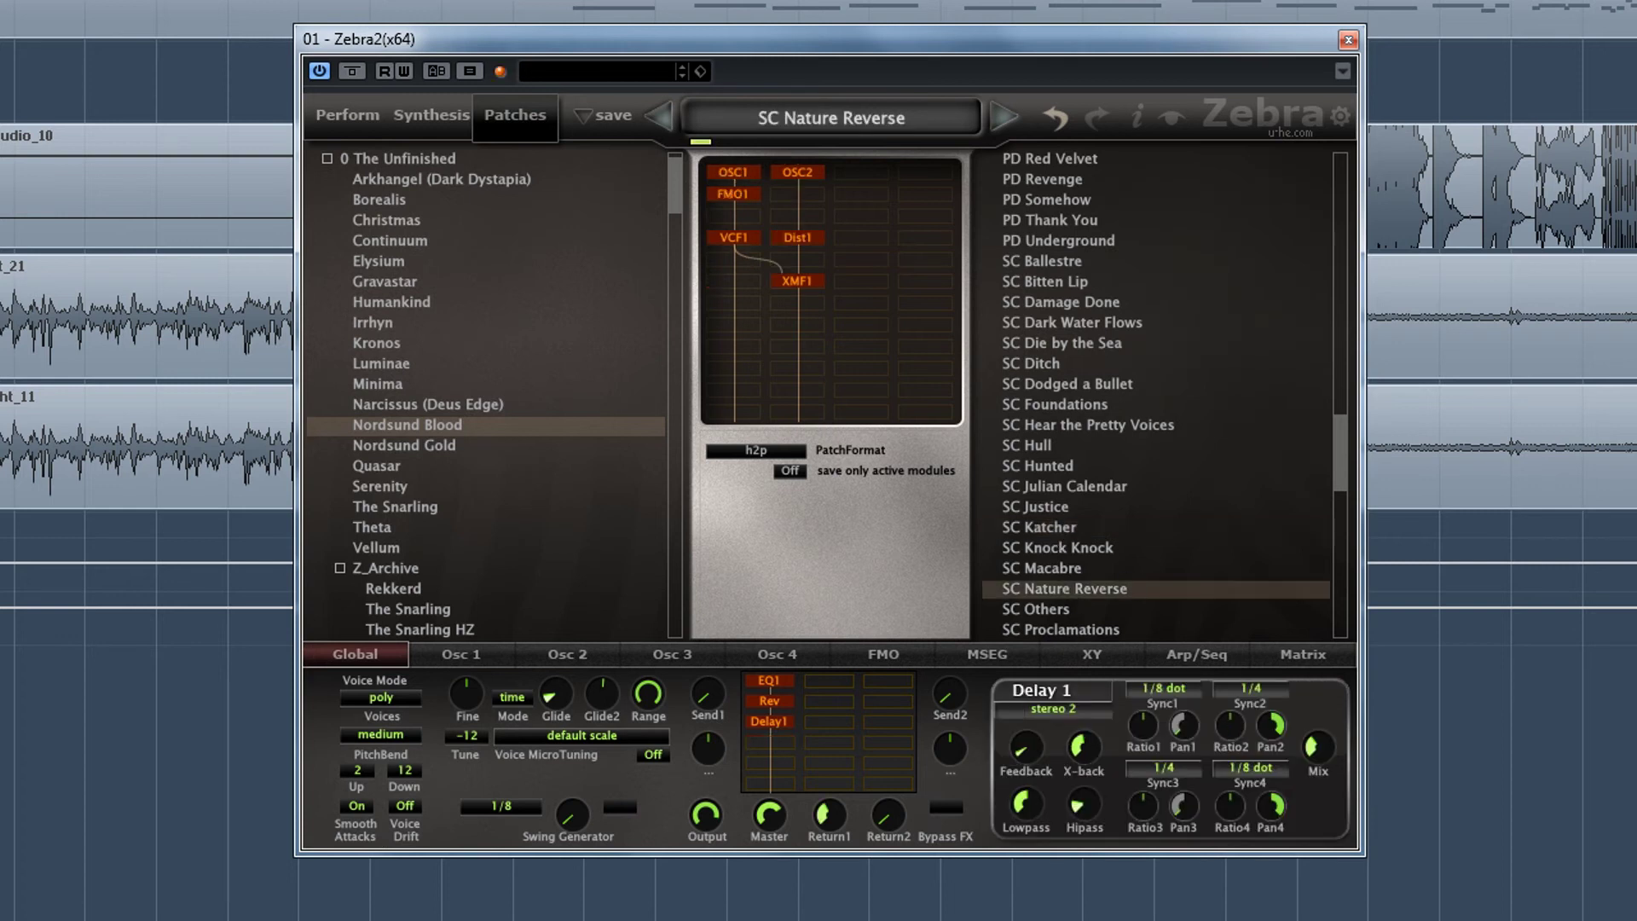
# Audition the patches SC Sectarian, SC The Hounds, SC Woodlands, SFX Melancholica III and SFX Rosso Cruz in turn.
pyautogui.moveTo(1344, 437); pyautogui.dragTo(1334, 506)
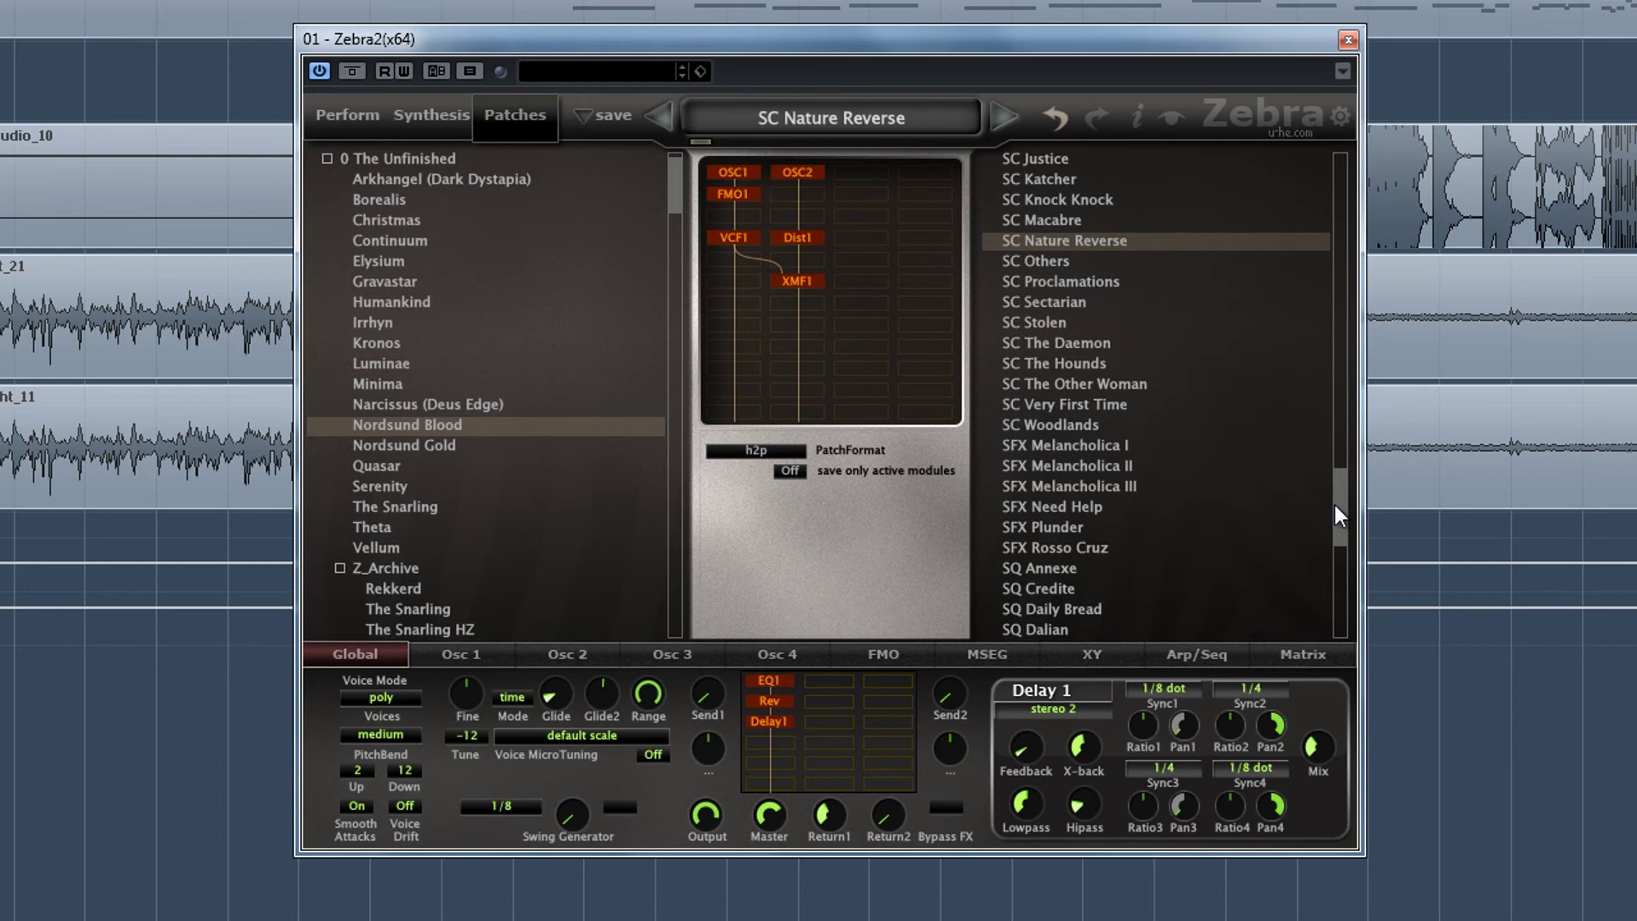
pyautogui.click(1086, 300)
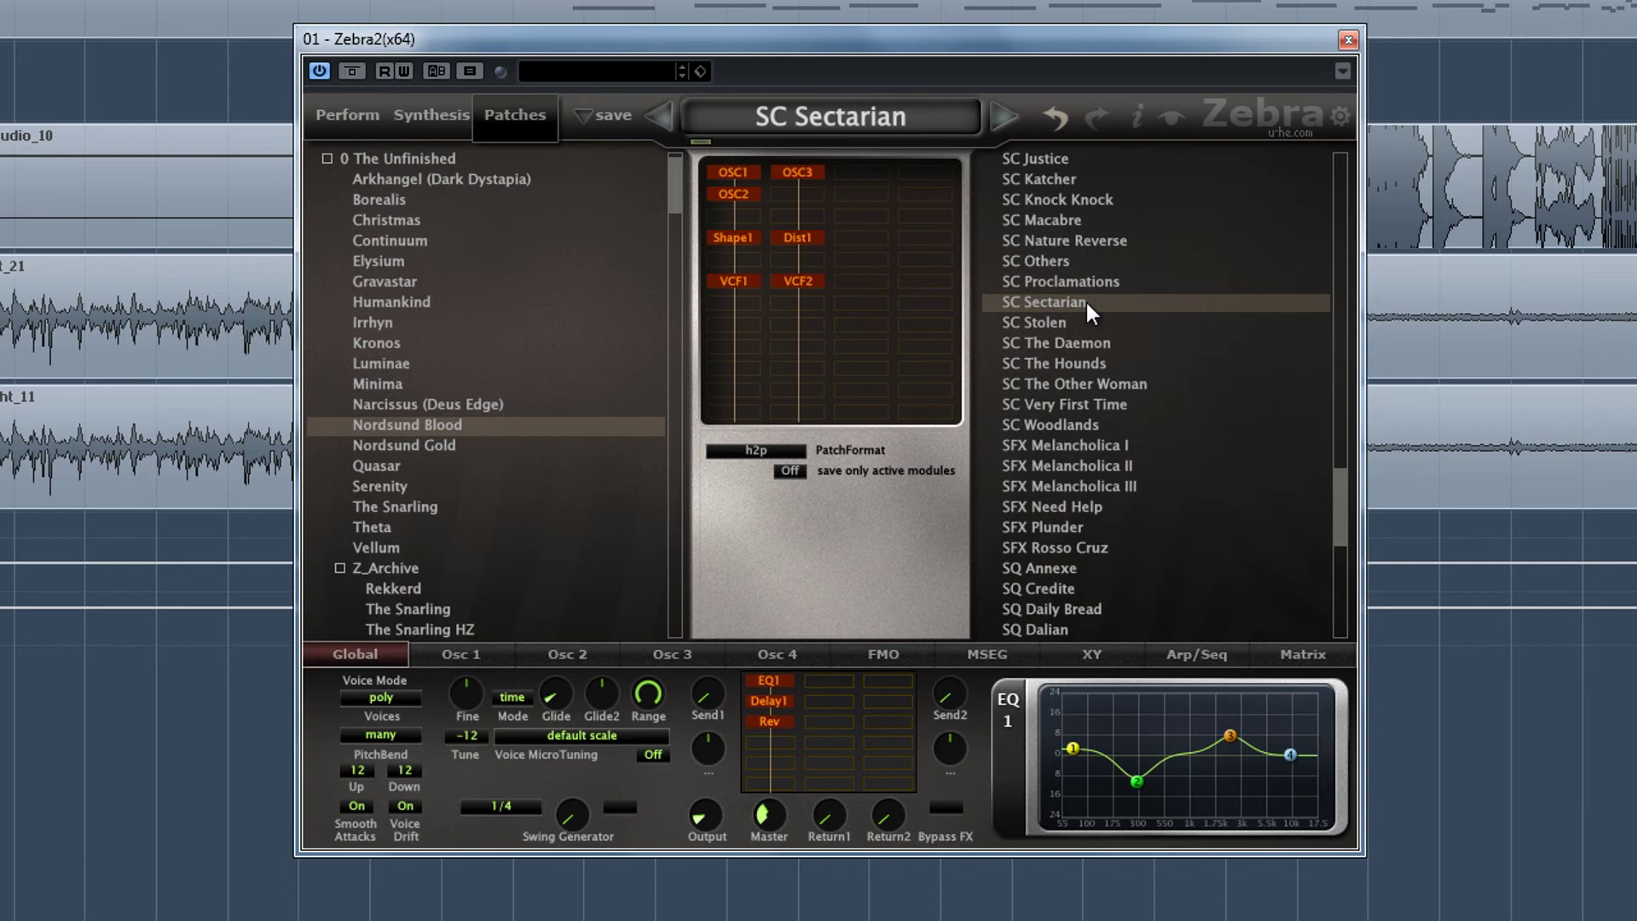
pyautogui.click(1071, 365)
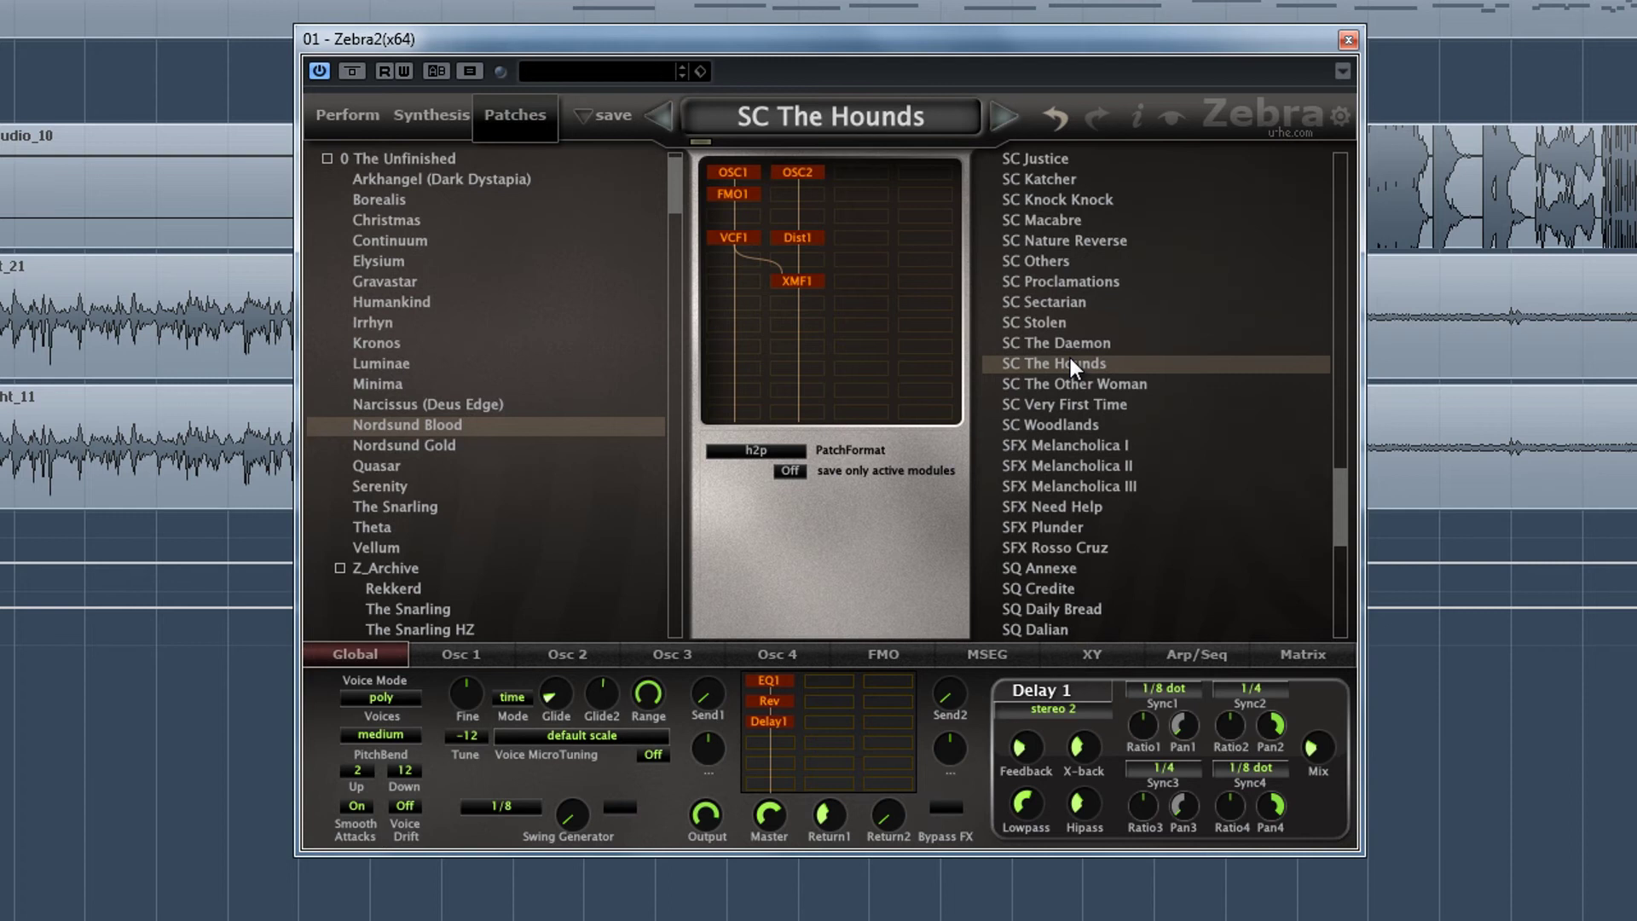
pyautogui.click(1057, 425)
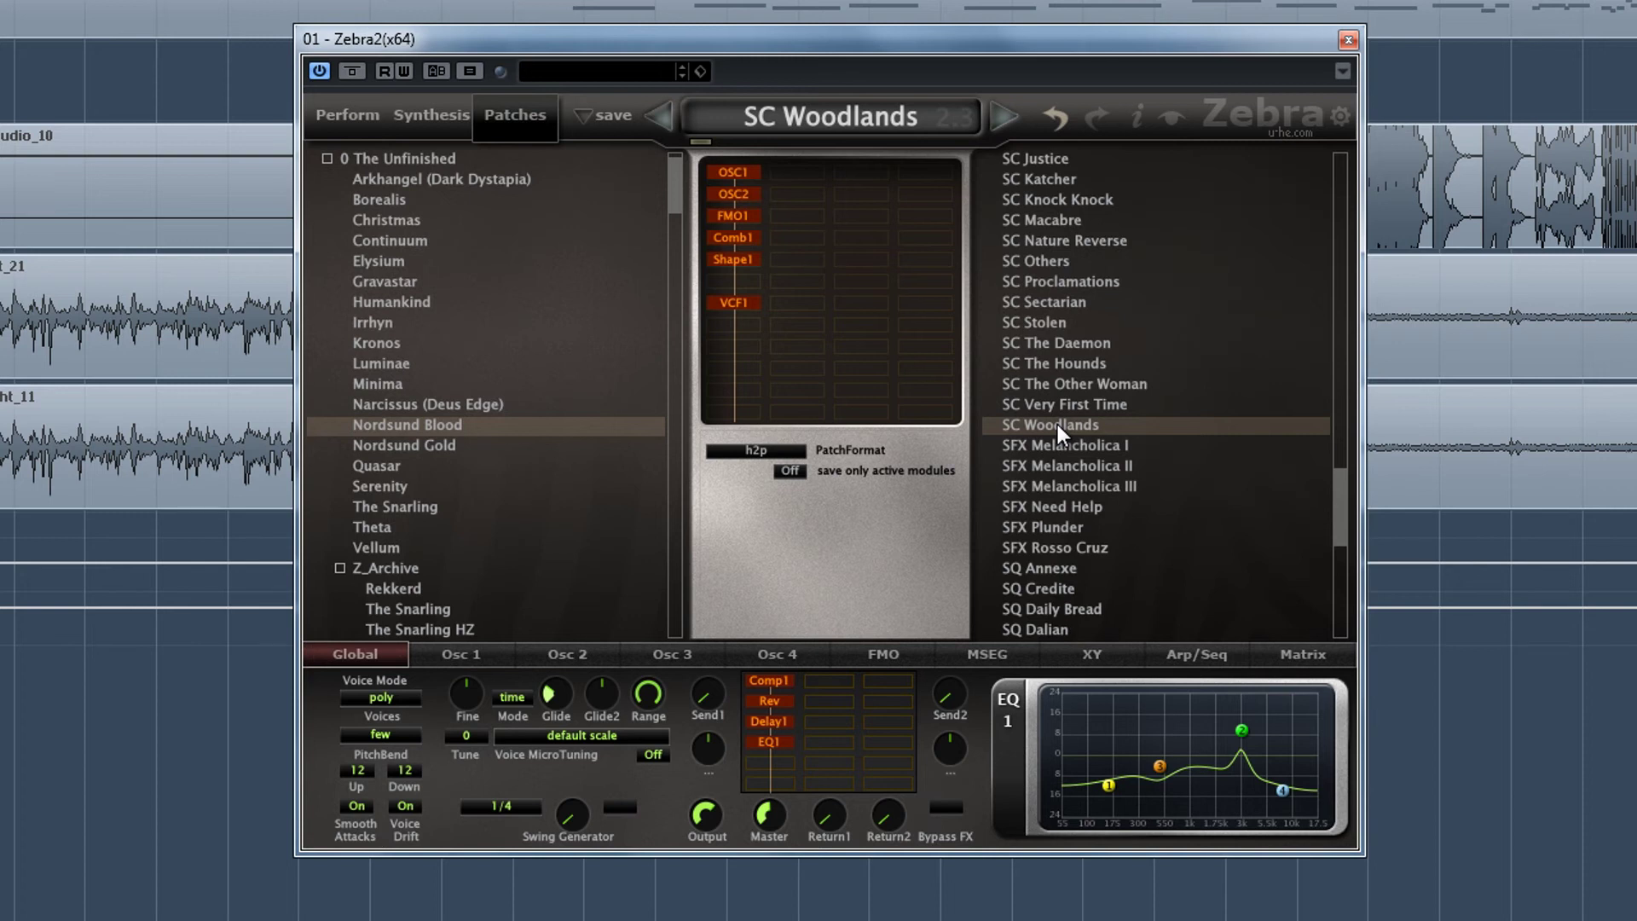
pyautogui.click(1076, 484)
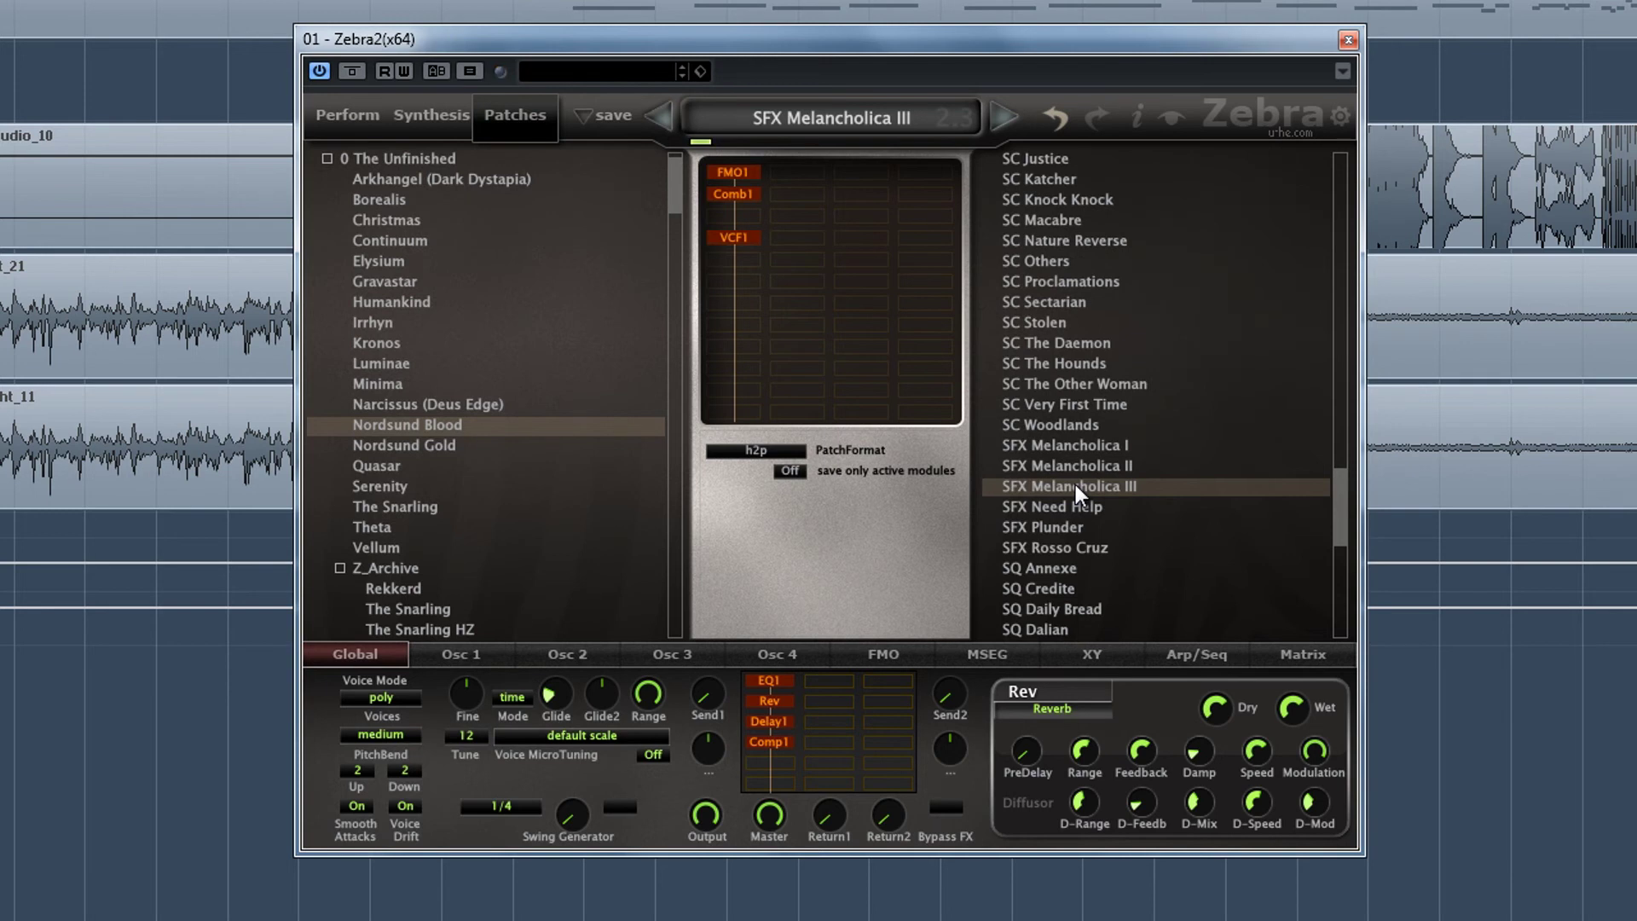
pyautogui.click(1077, 554)
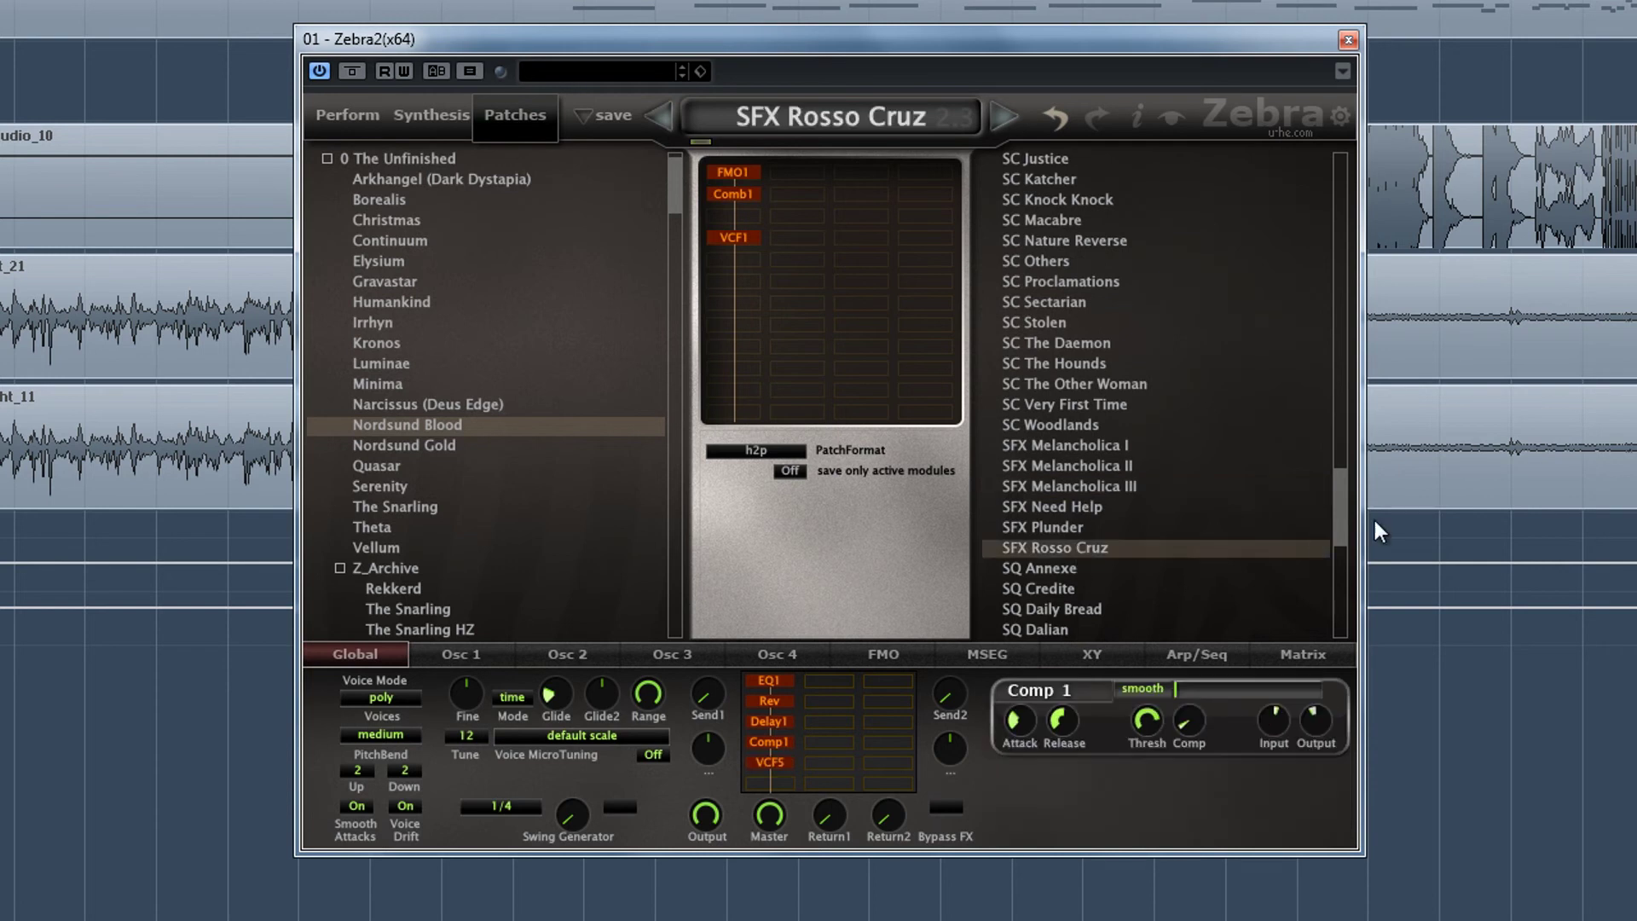
# Audition the SQ patches SQ Daily Bread, SQ Find Her and SQ Jacket and Tie in turn.
pyautogui.moveTo(1341, 527); pyautogui.dragTo(1336, 550)
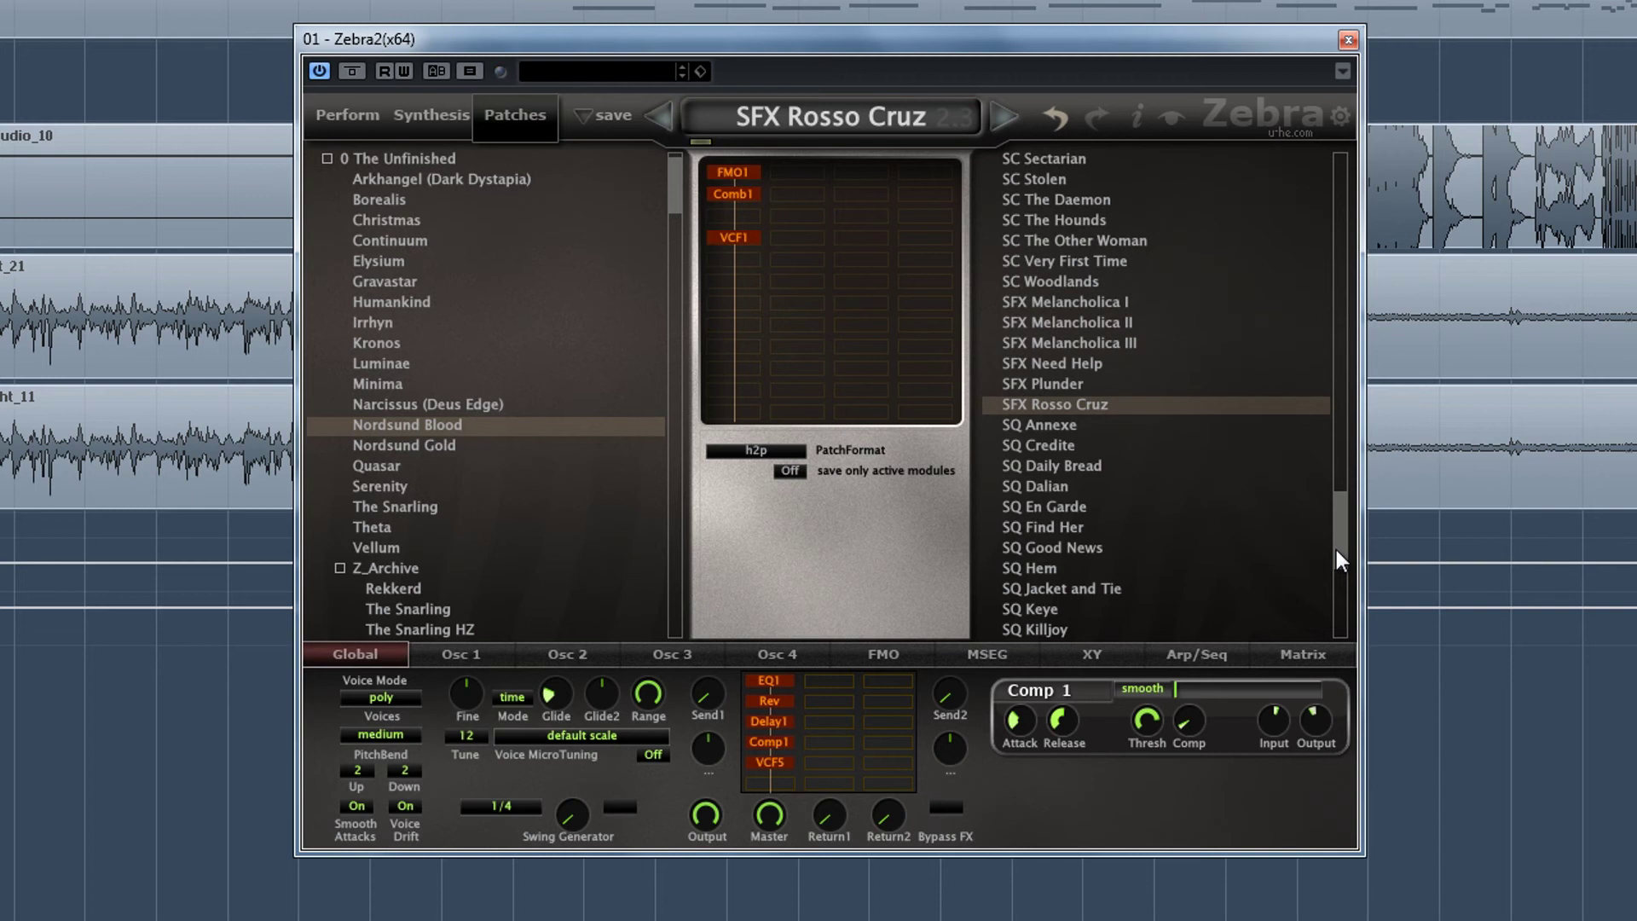
pyautogui.click(1097, 466)
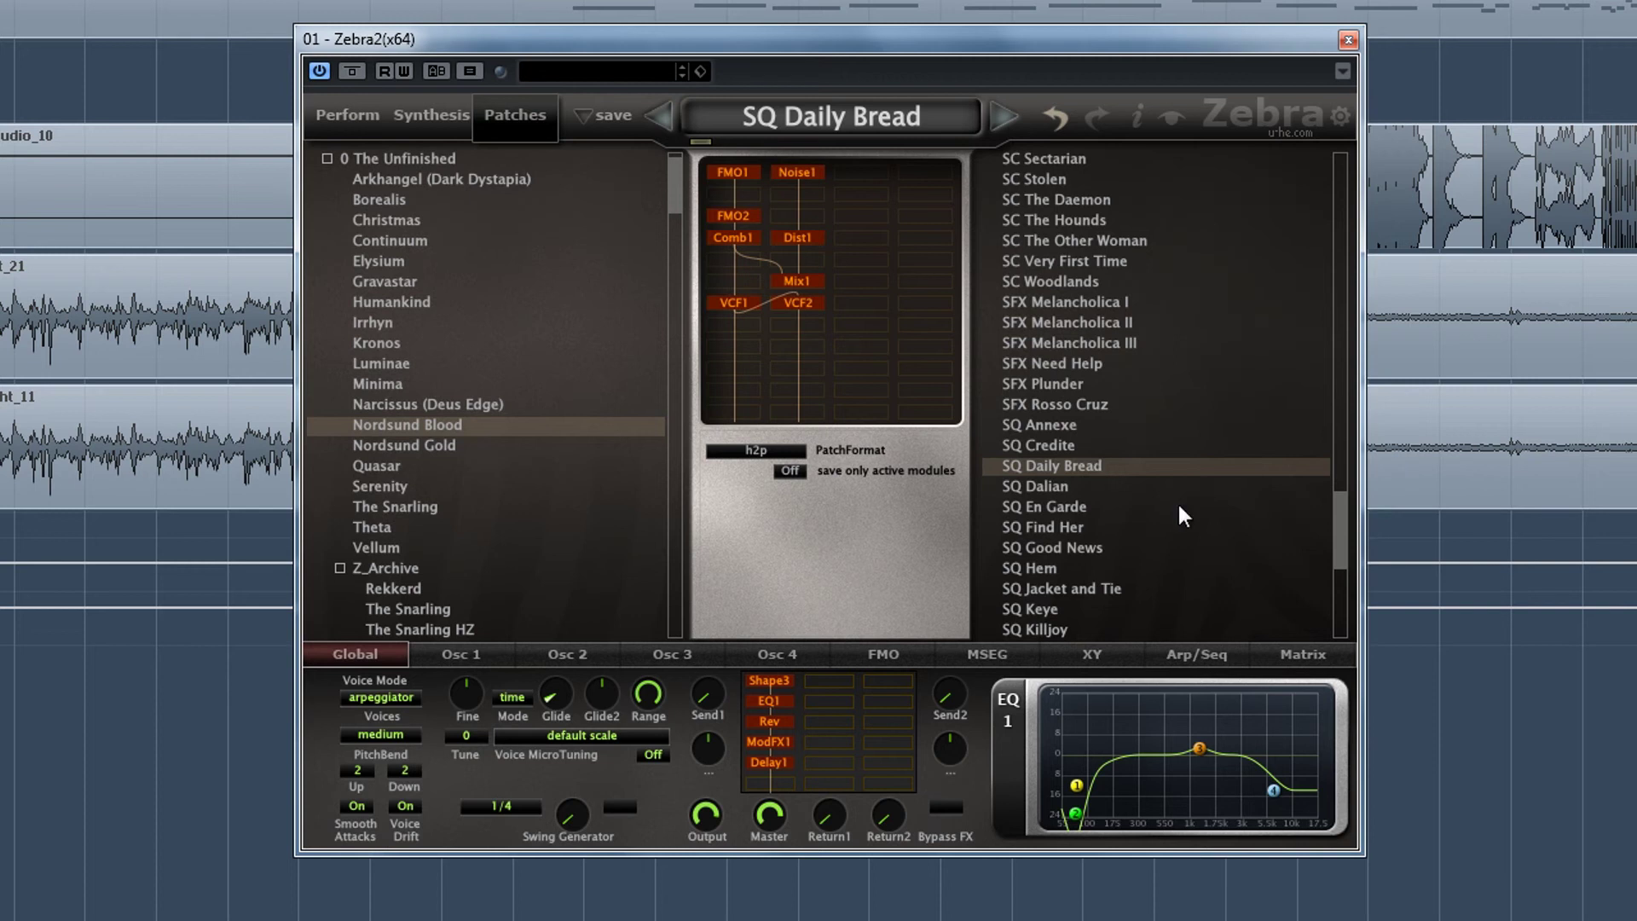
pyautogui.scroll(-3, 1343, 552)
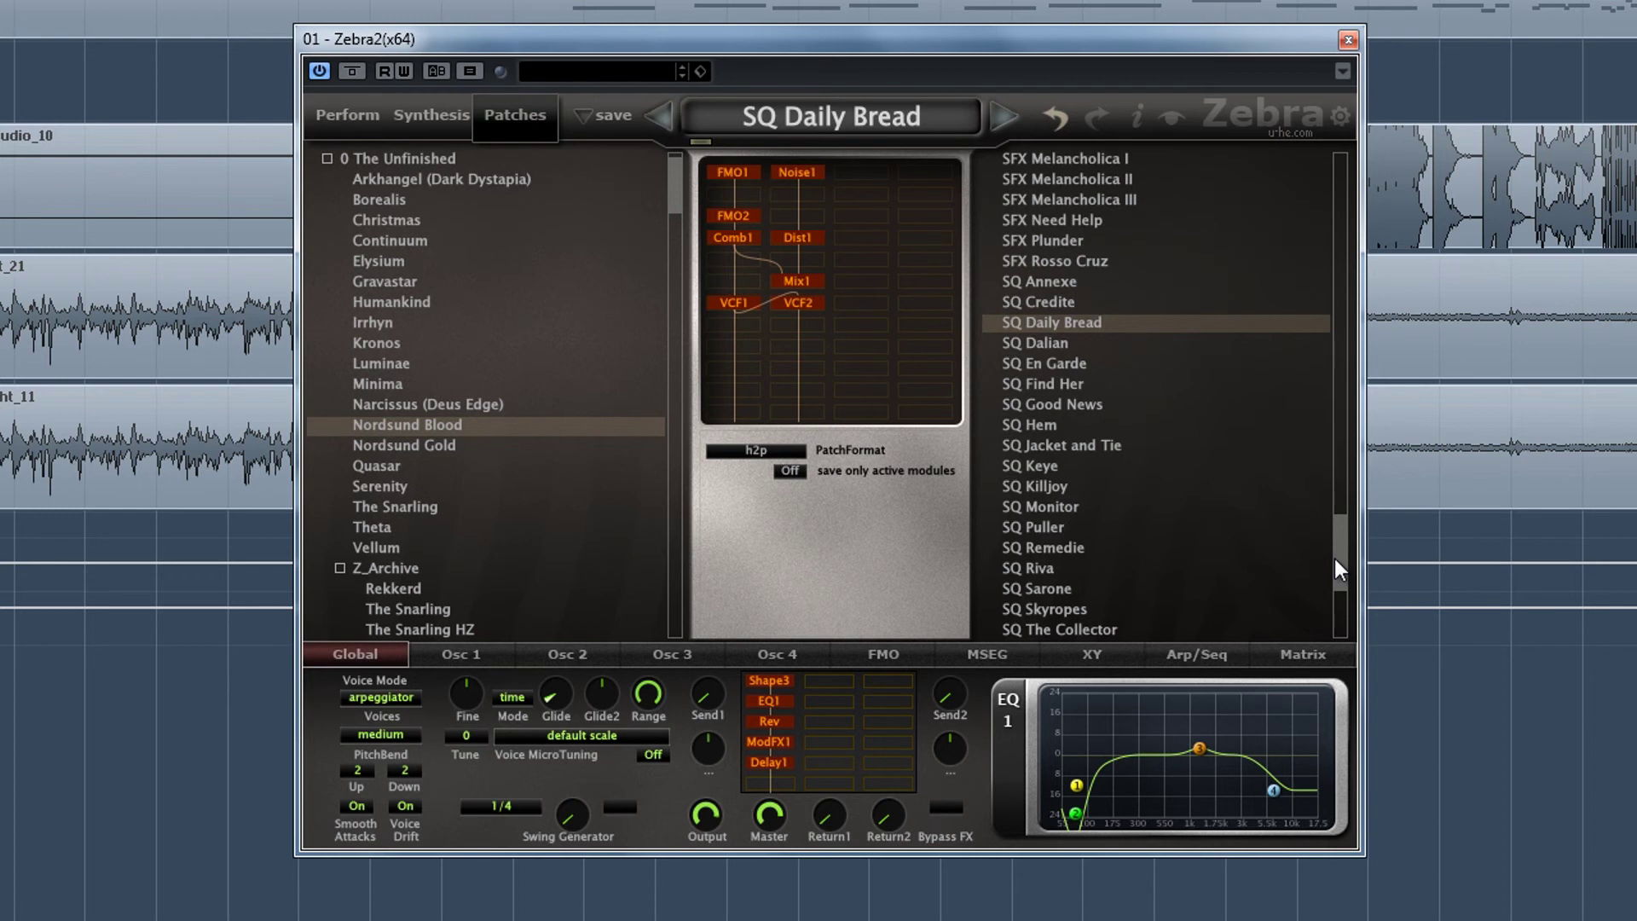
pyautogui.click(1080, 391)
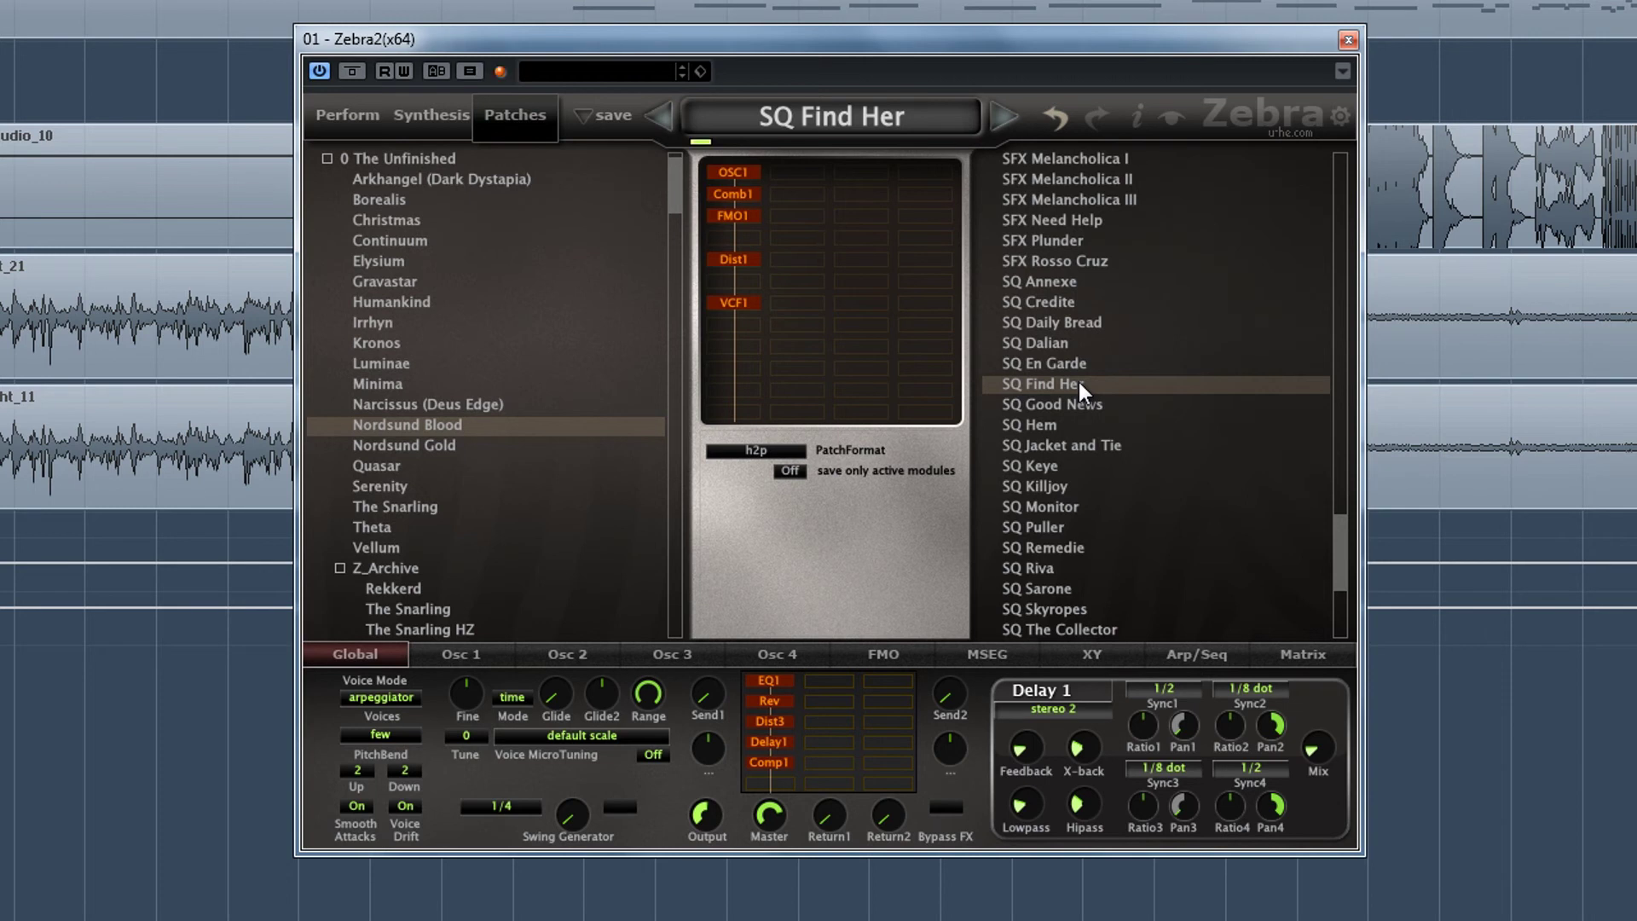
pyautogui.click(1091, 451)
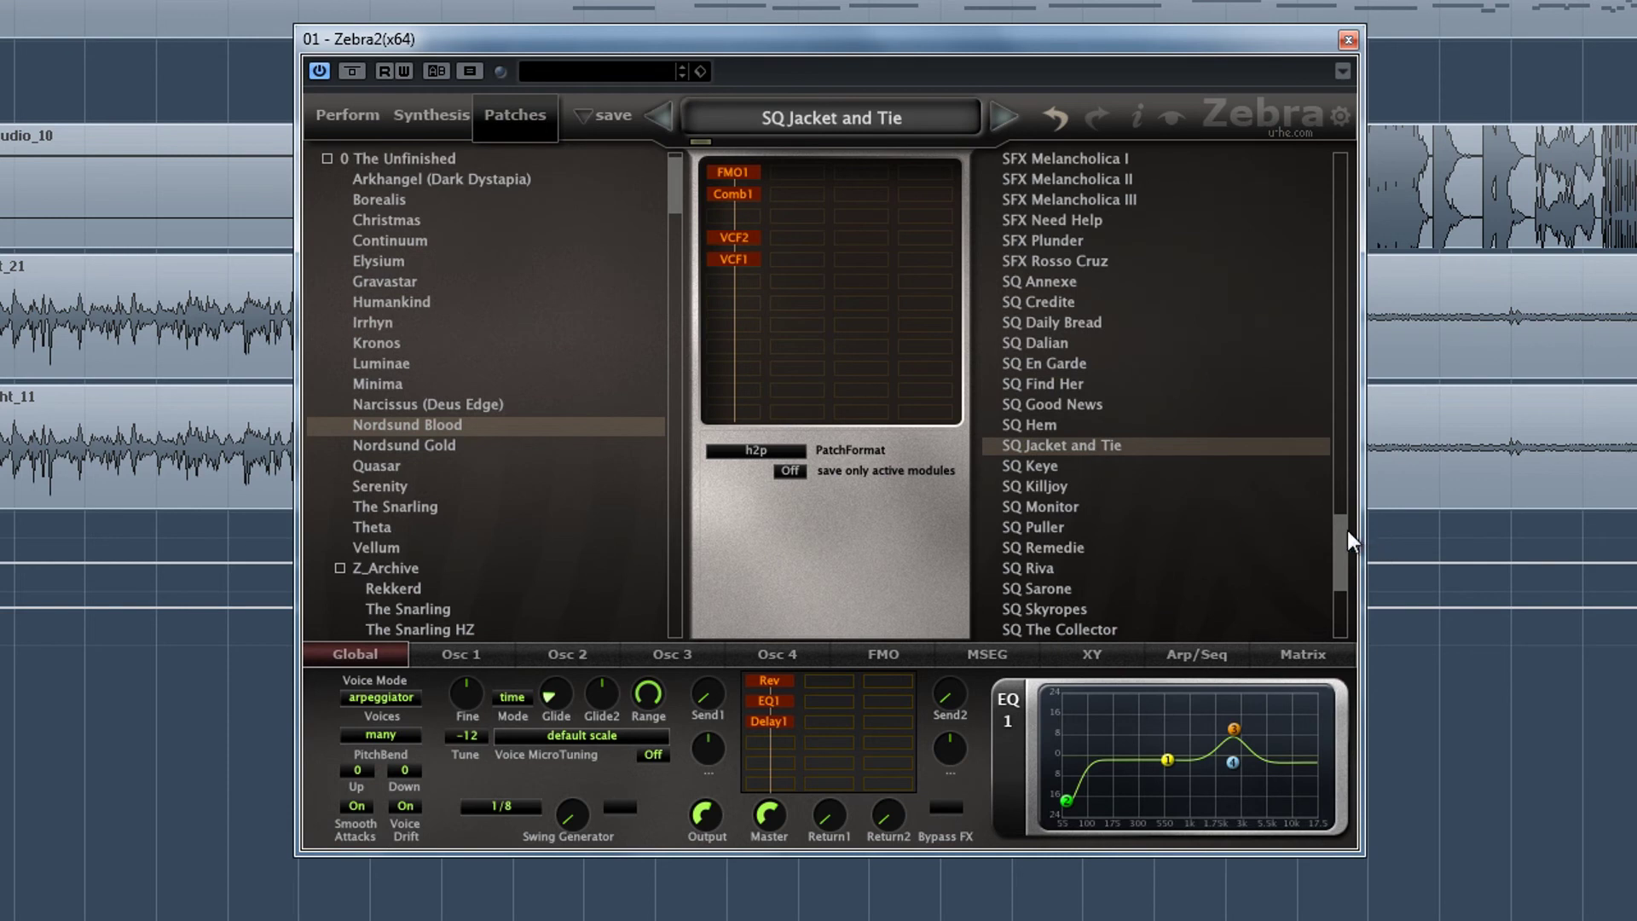
# Audition the SQ patches SQ Monitor, SQ Riva, SQ The Collector and SQ Tram Wires in turn.
pyautogui.scroll(-3, 1343, 550)
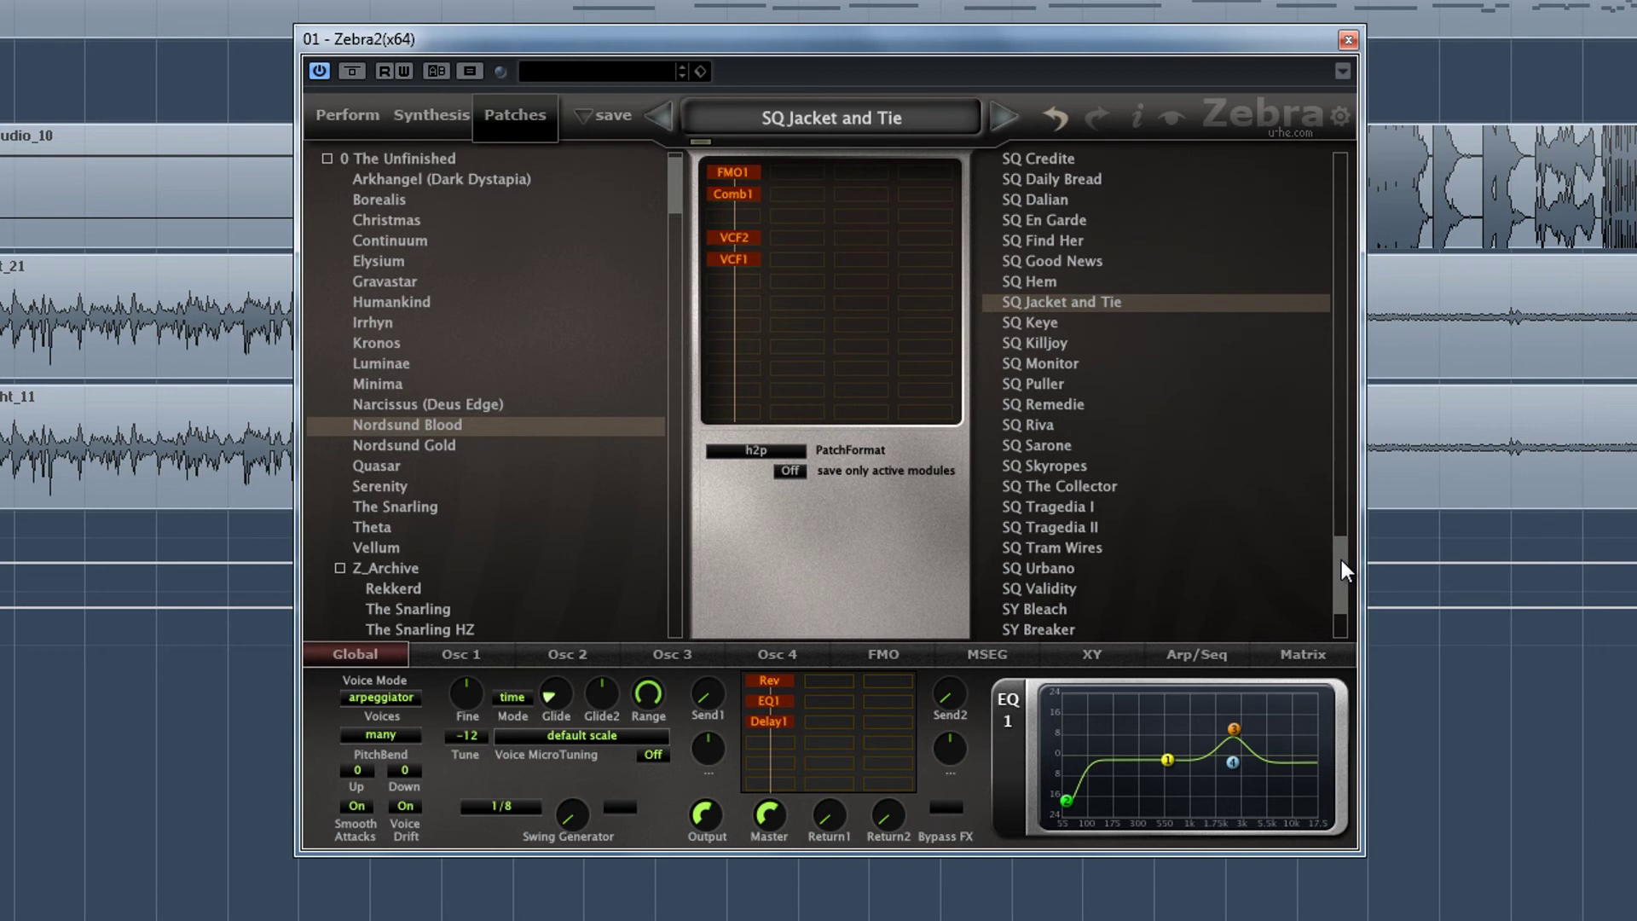
pyautogui.click(1096, 371)
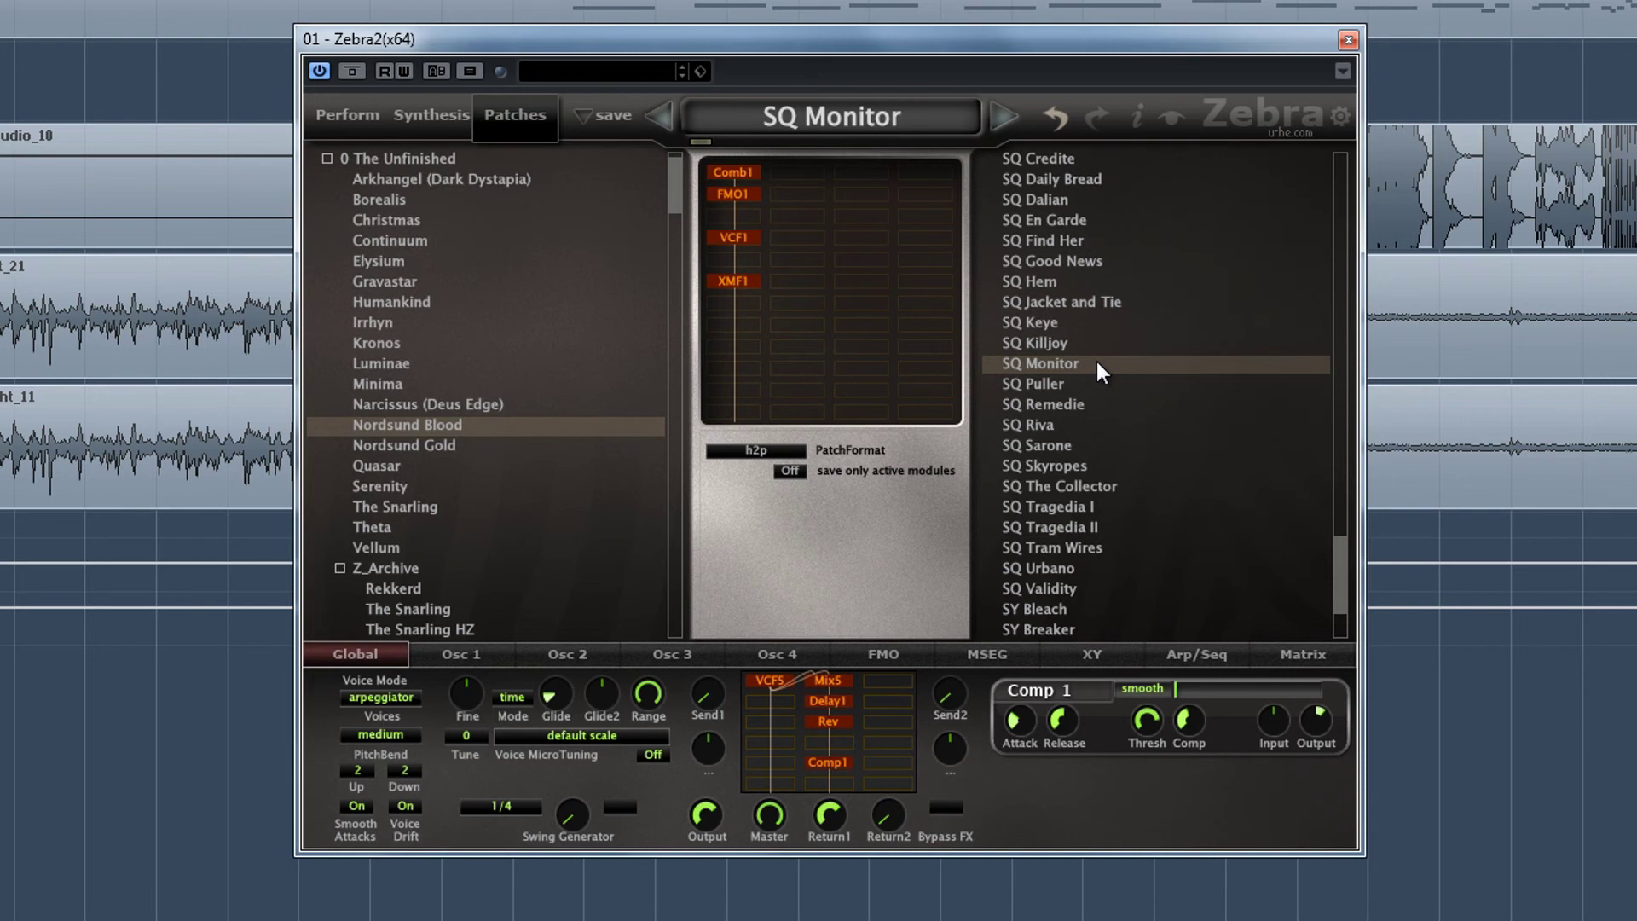
pyautogui.click(1100, 423)
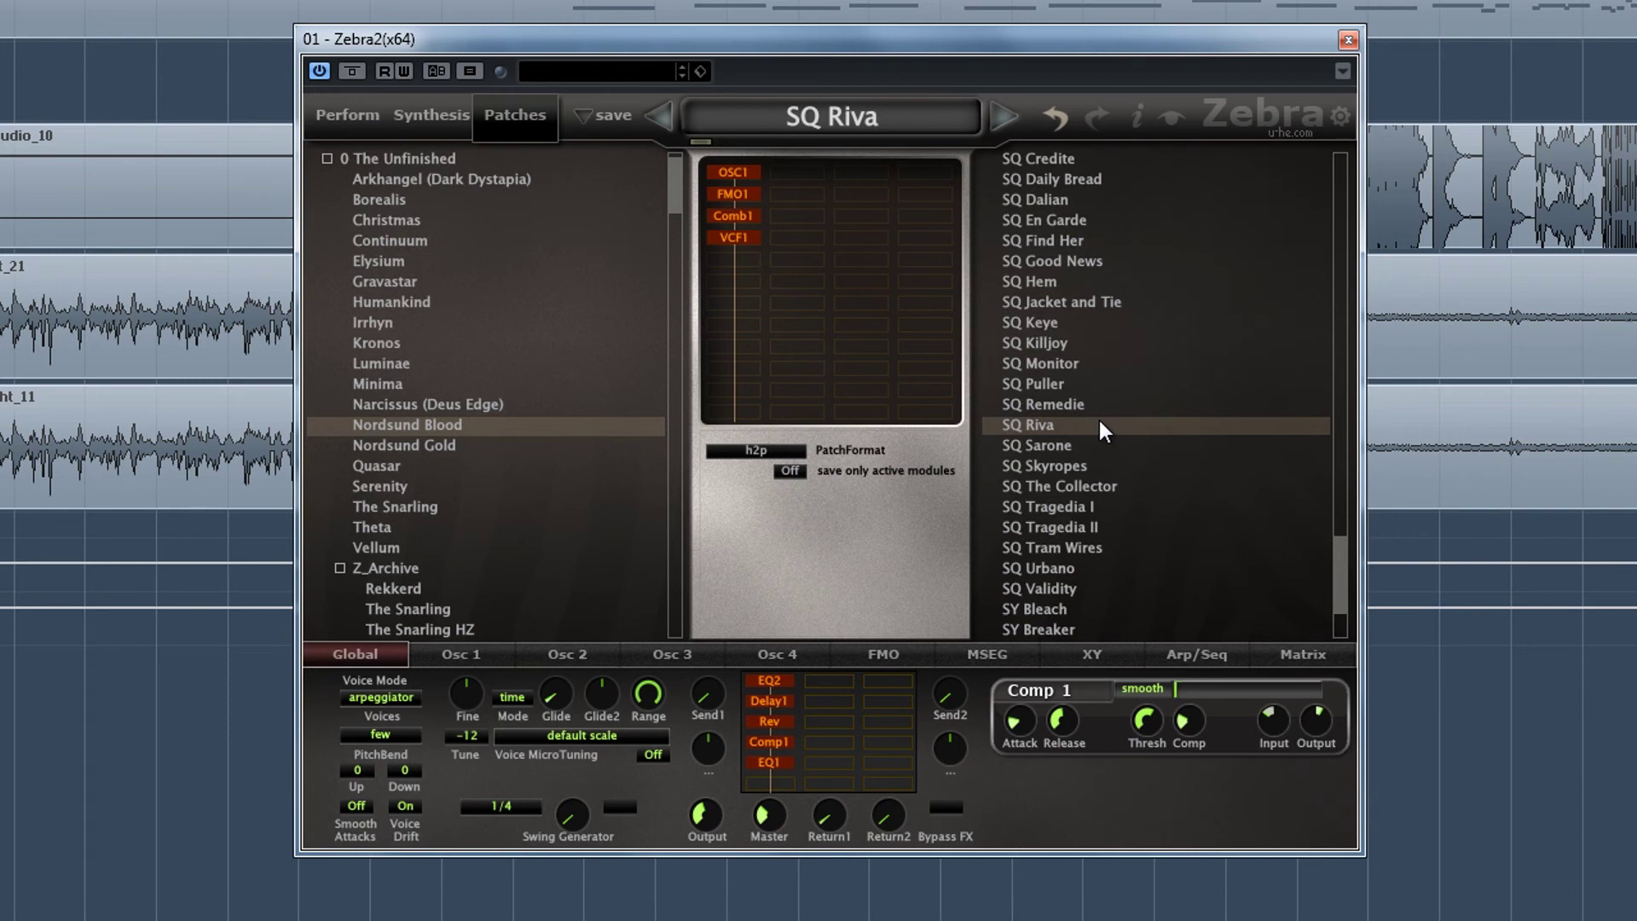
pyautogui.click(1098, 488)
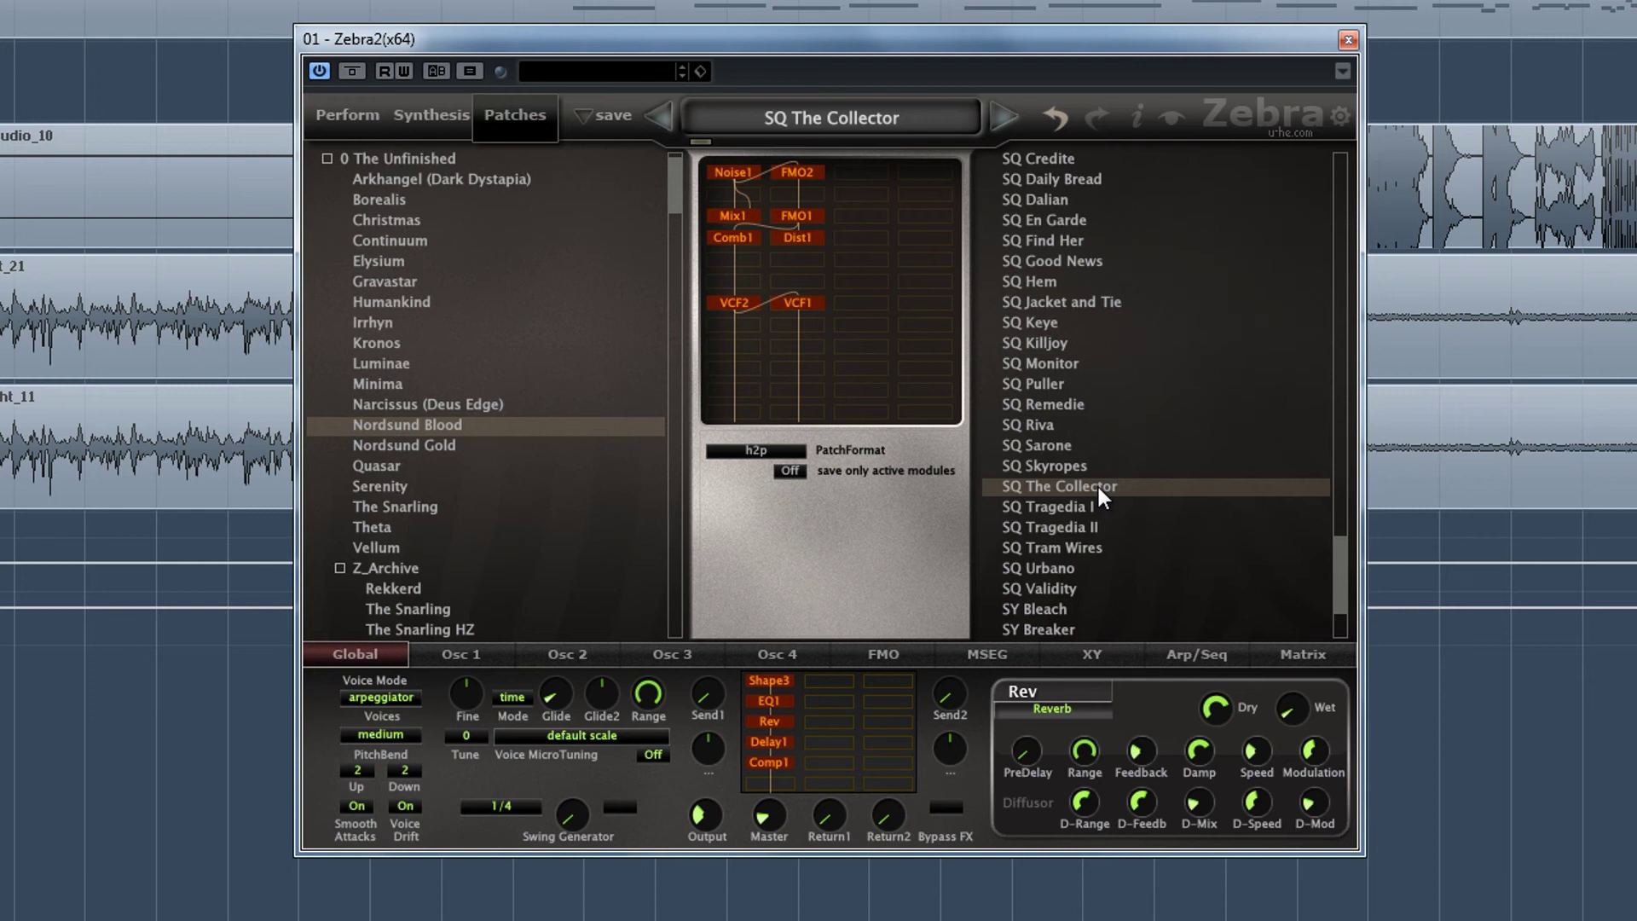
pyautogui.click(1086, 549)
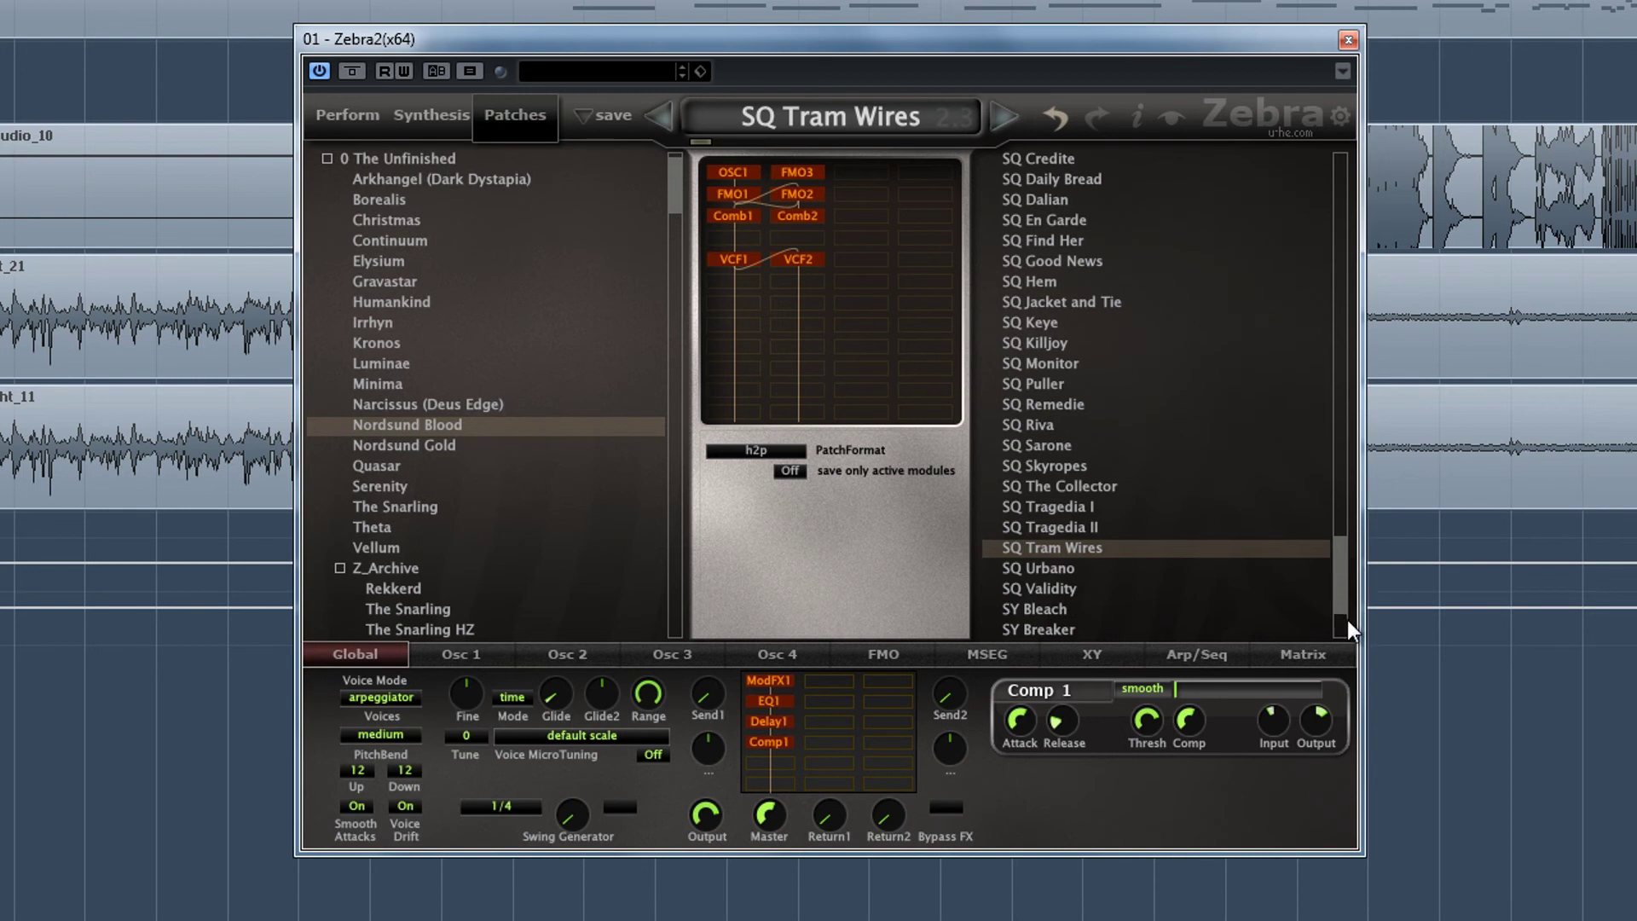
# Audition the SY patches SY Bleach, SY Fake Bruise and SY Old Case I in turn.
pyautogui.moveTo(1342, 595); pyautogui.dragTo(1332, 641)
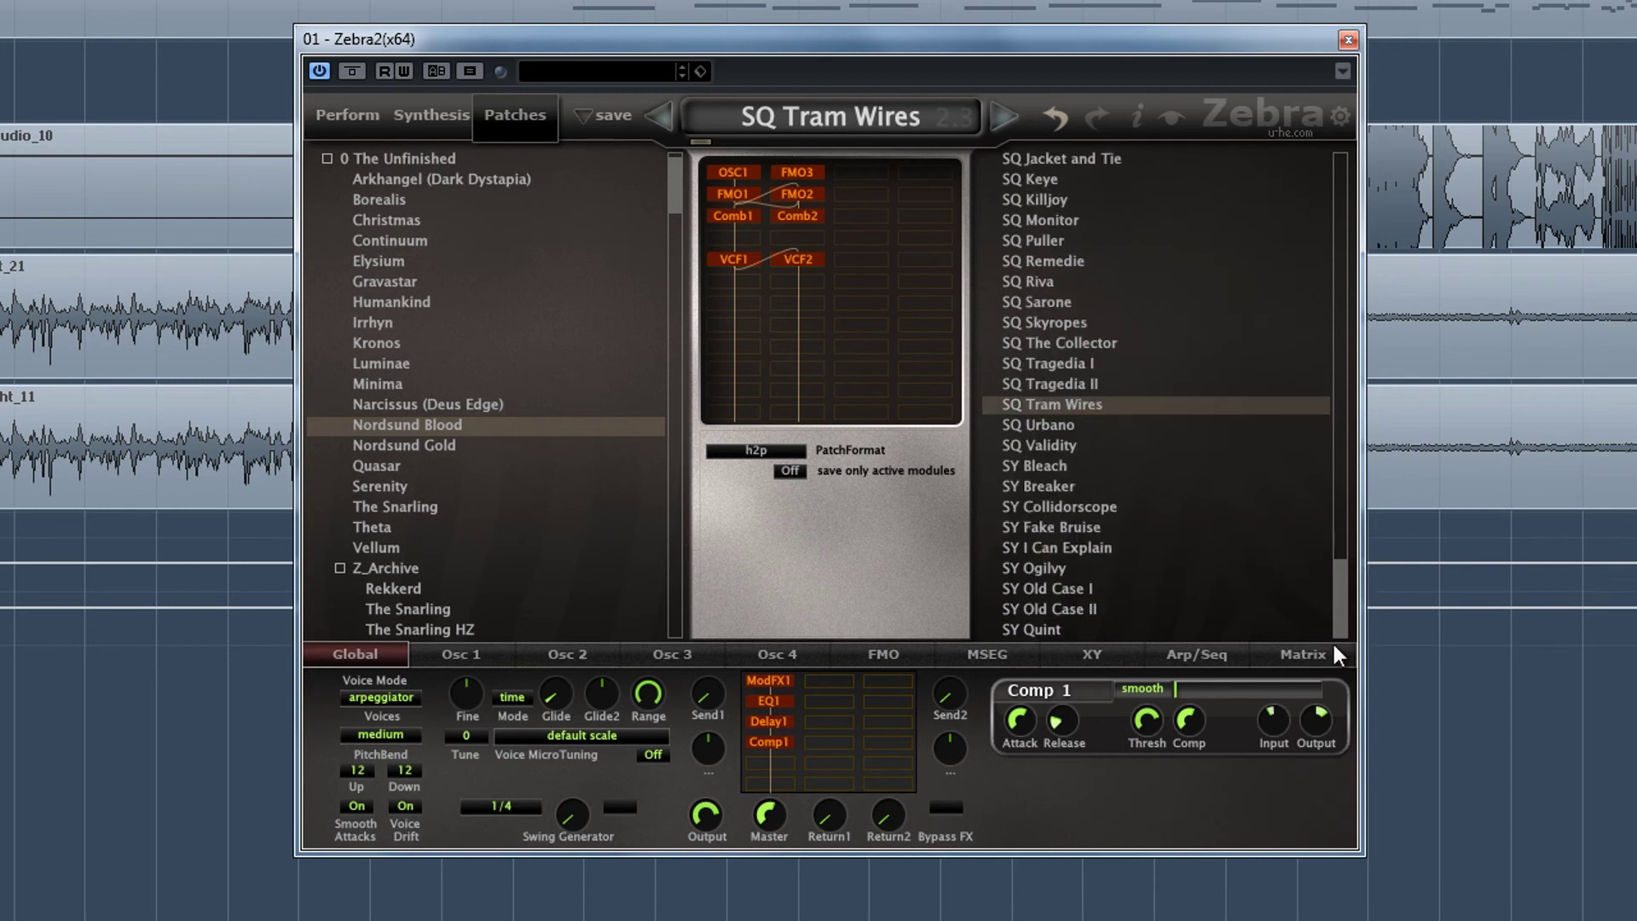
pyautogui.click(1065, 465)
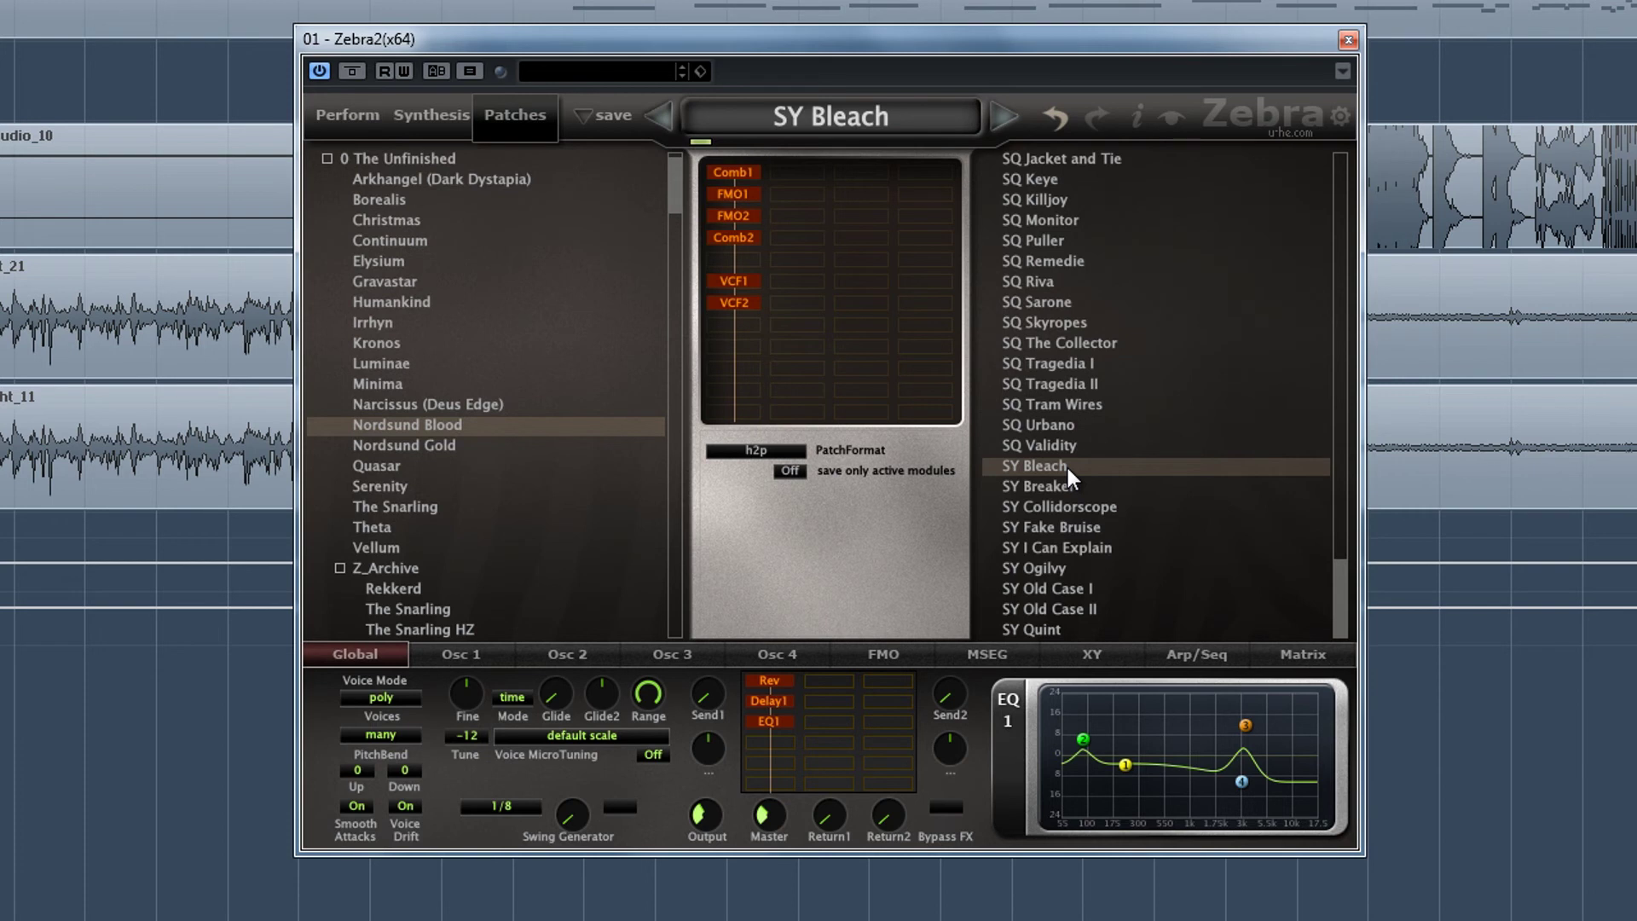
pyautogui.click(1069, 530)
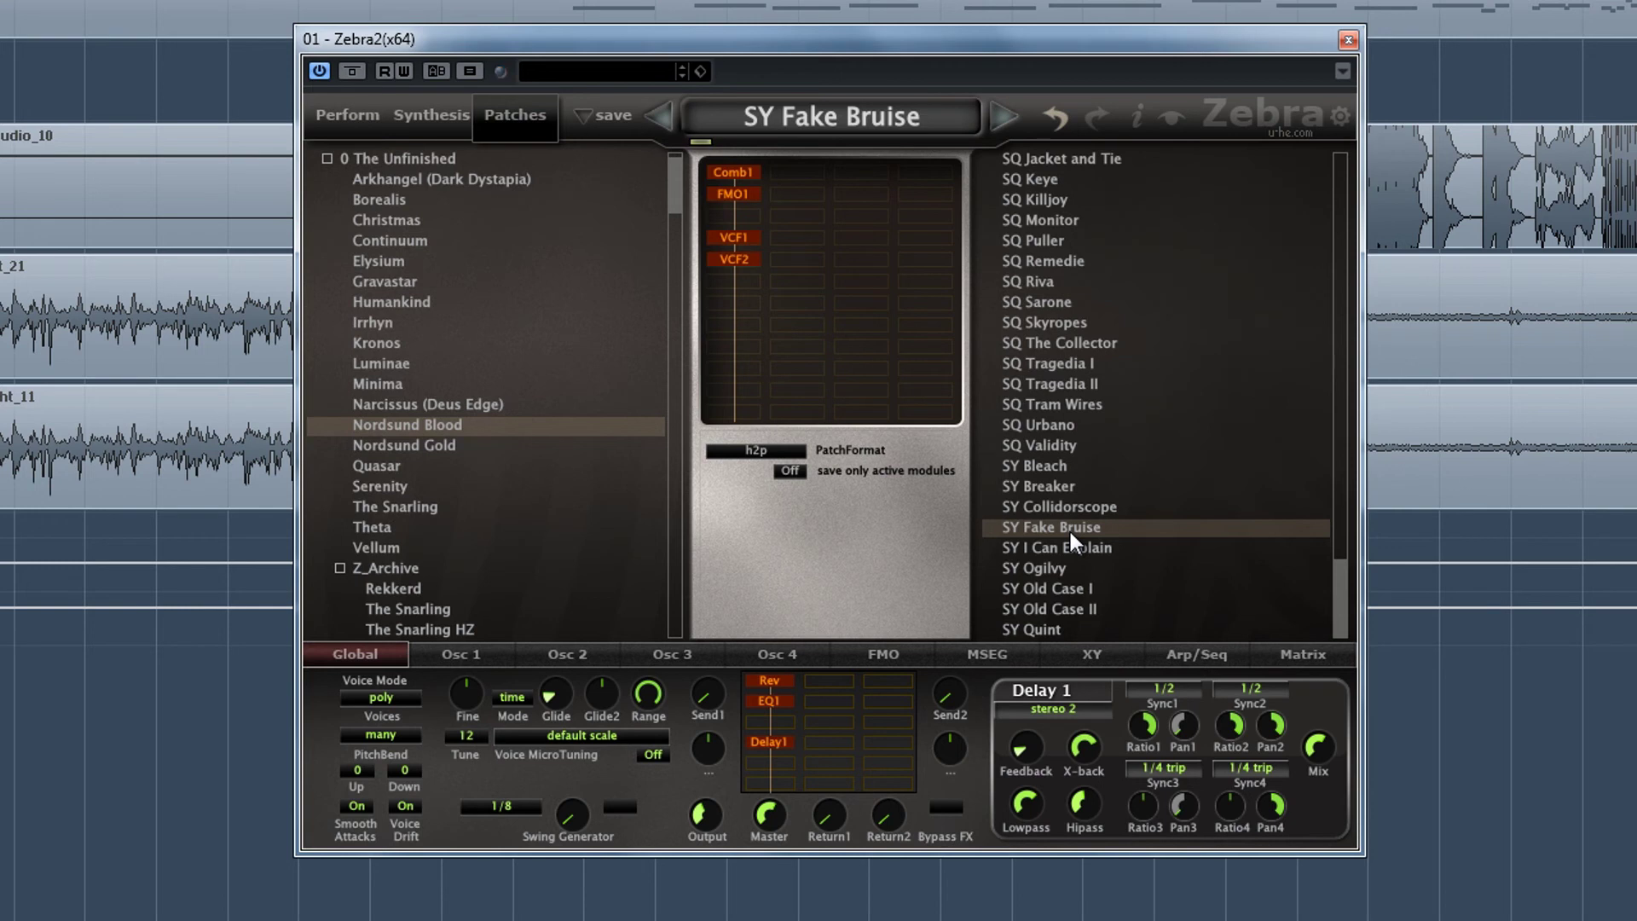
pyautogui.click(1076, 586)
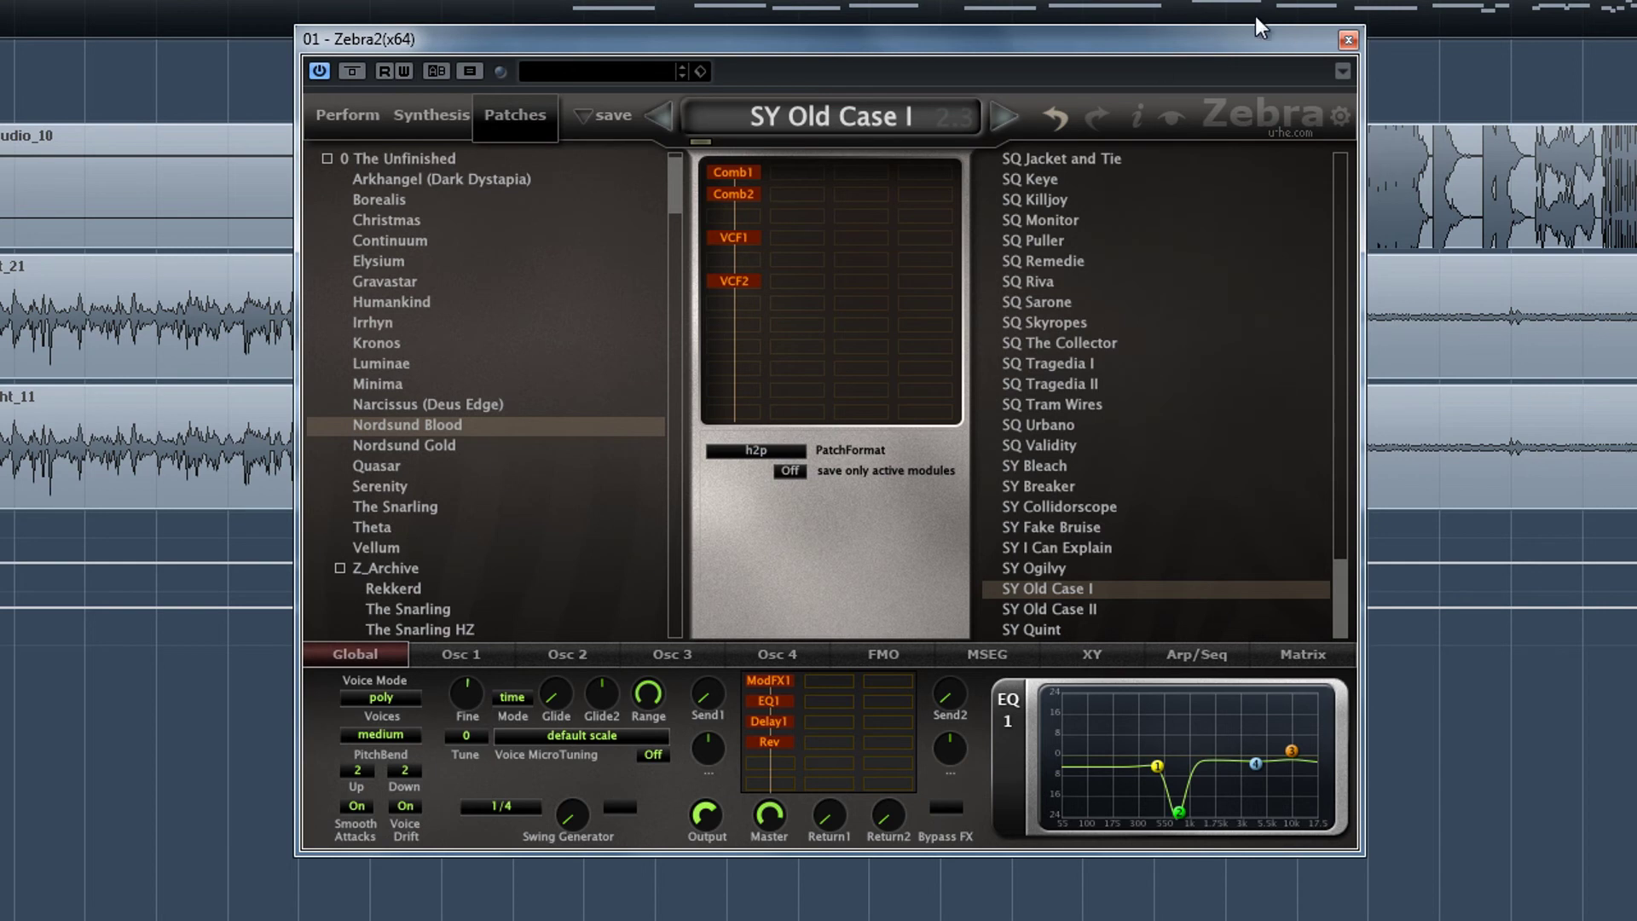
# Switch from Zebra2 to ZebraHZ and audition the Nordsund Blood HZ patches BL A Mistake HZ and BL Bleach Bypass HZ.
pyautogui.click(1347, 40)
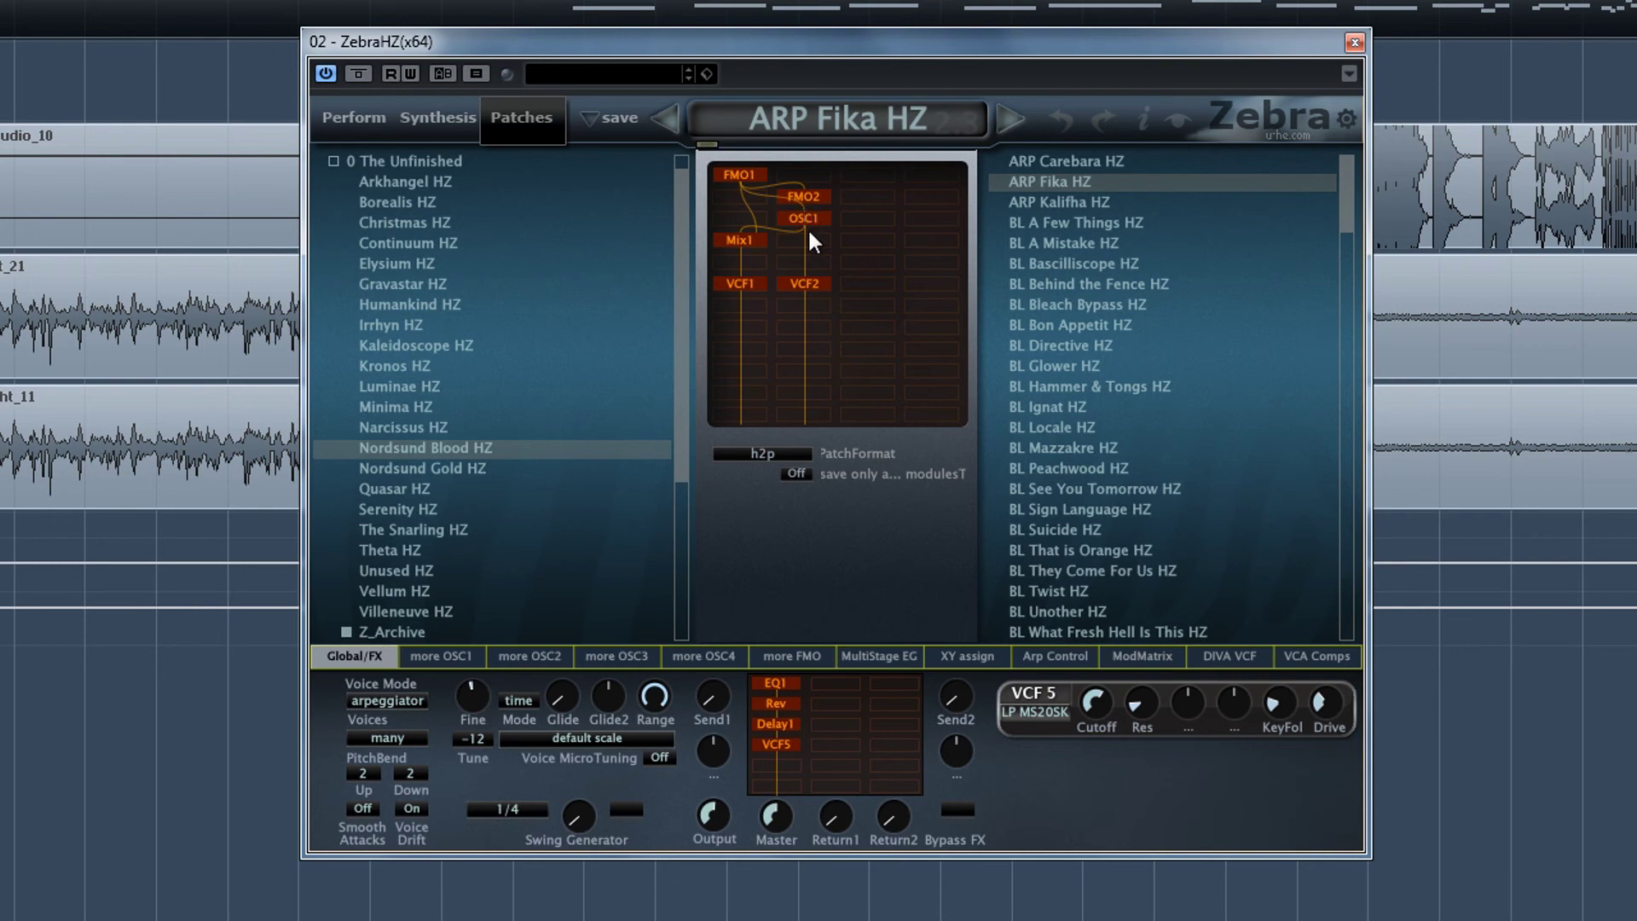
pyautogui.click(1040, 243)
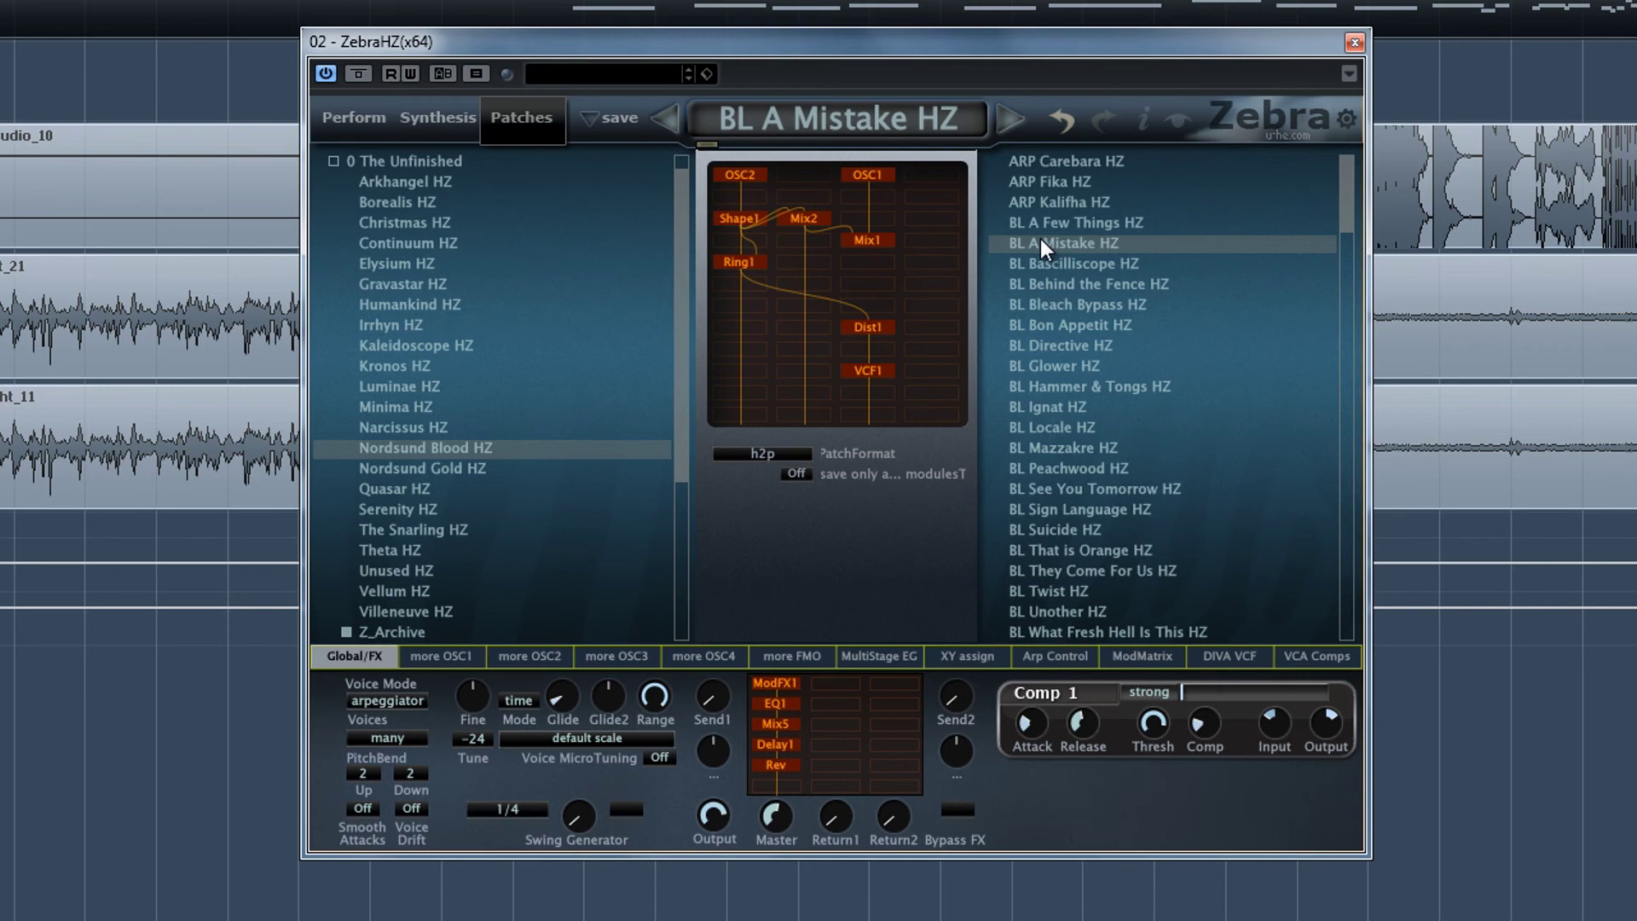
pyautogui.click(1057, 306)
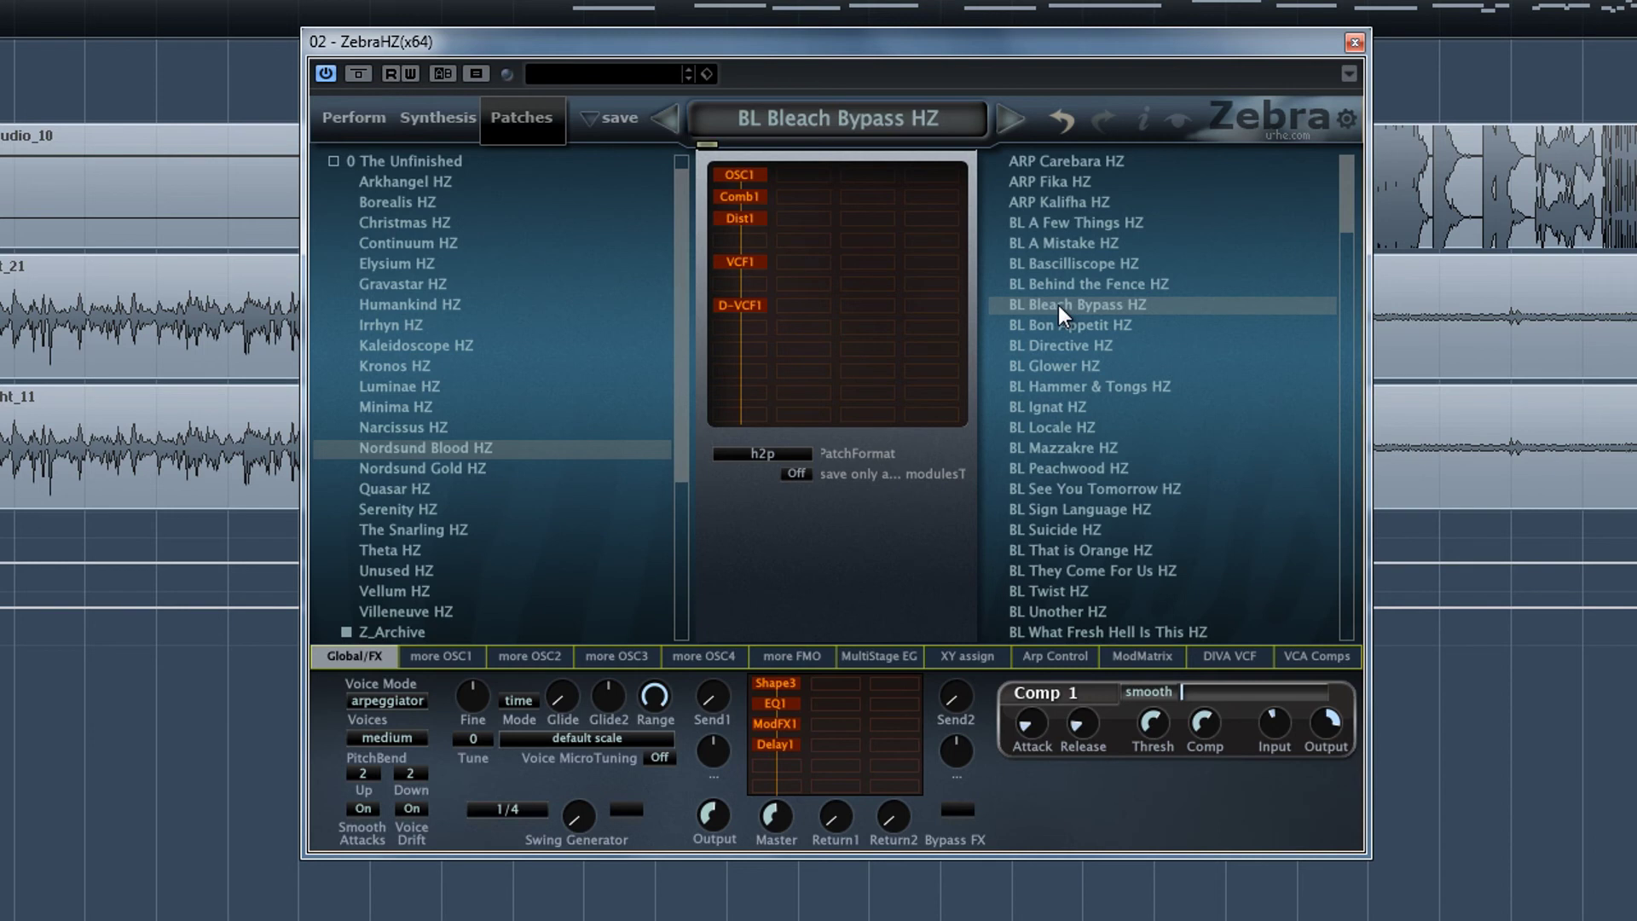
# Load the patch BL Glower HZ, view its XY performance controls and return to the patch list.
pyautogui.click(1056, 367)
pyautogui.click(341, 119)
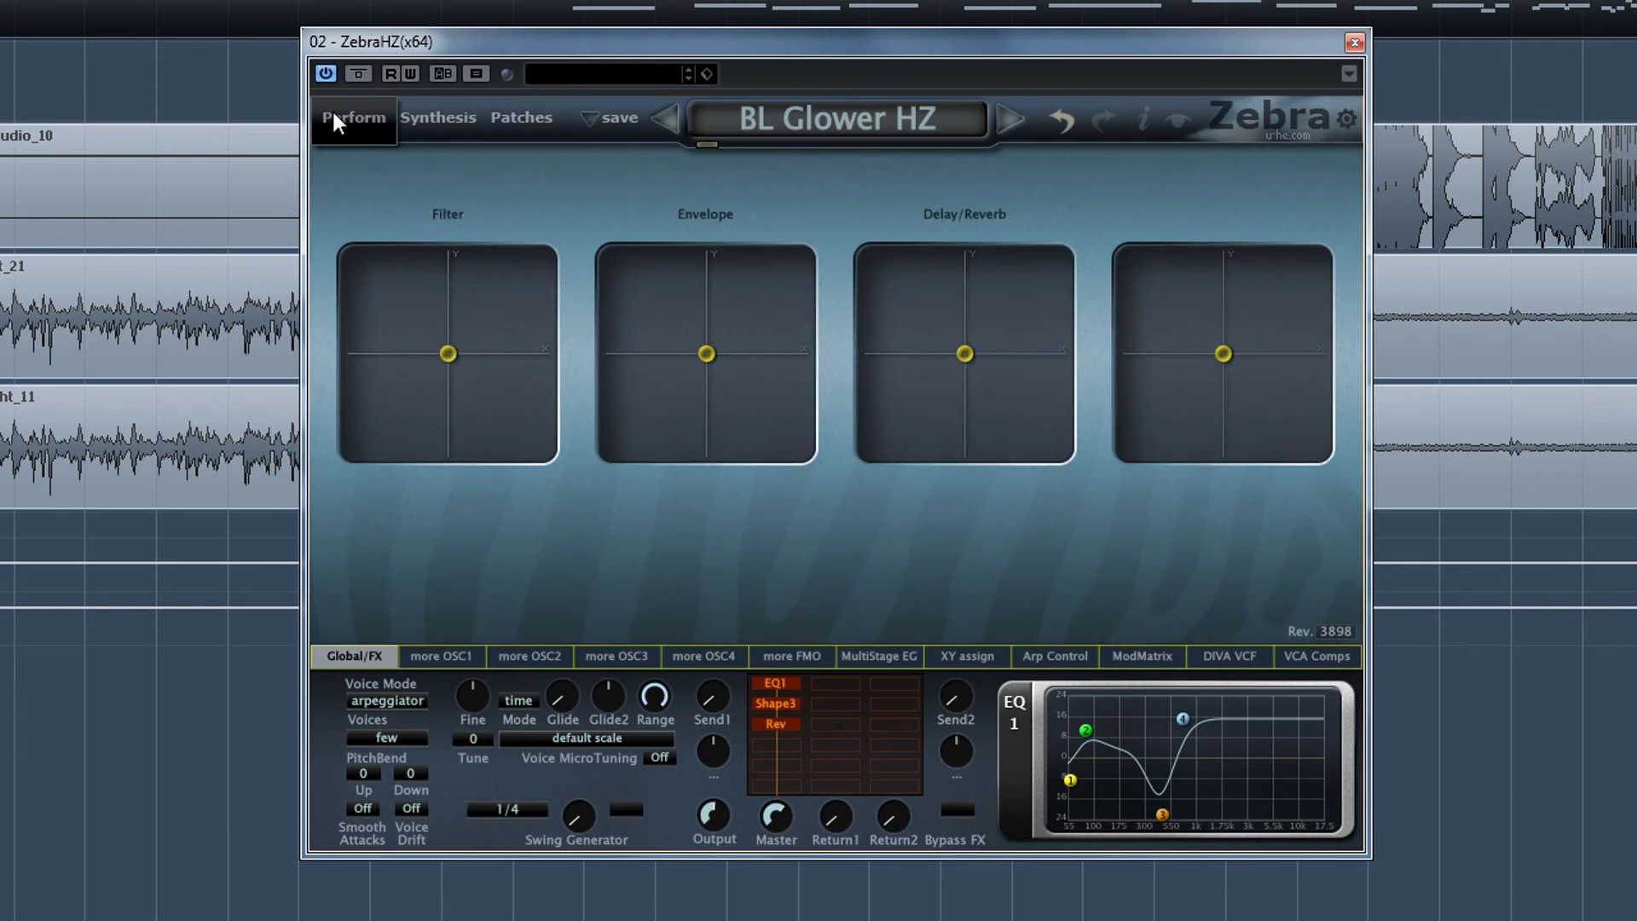
pyautogui.click(506, 128)
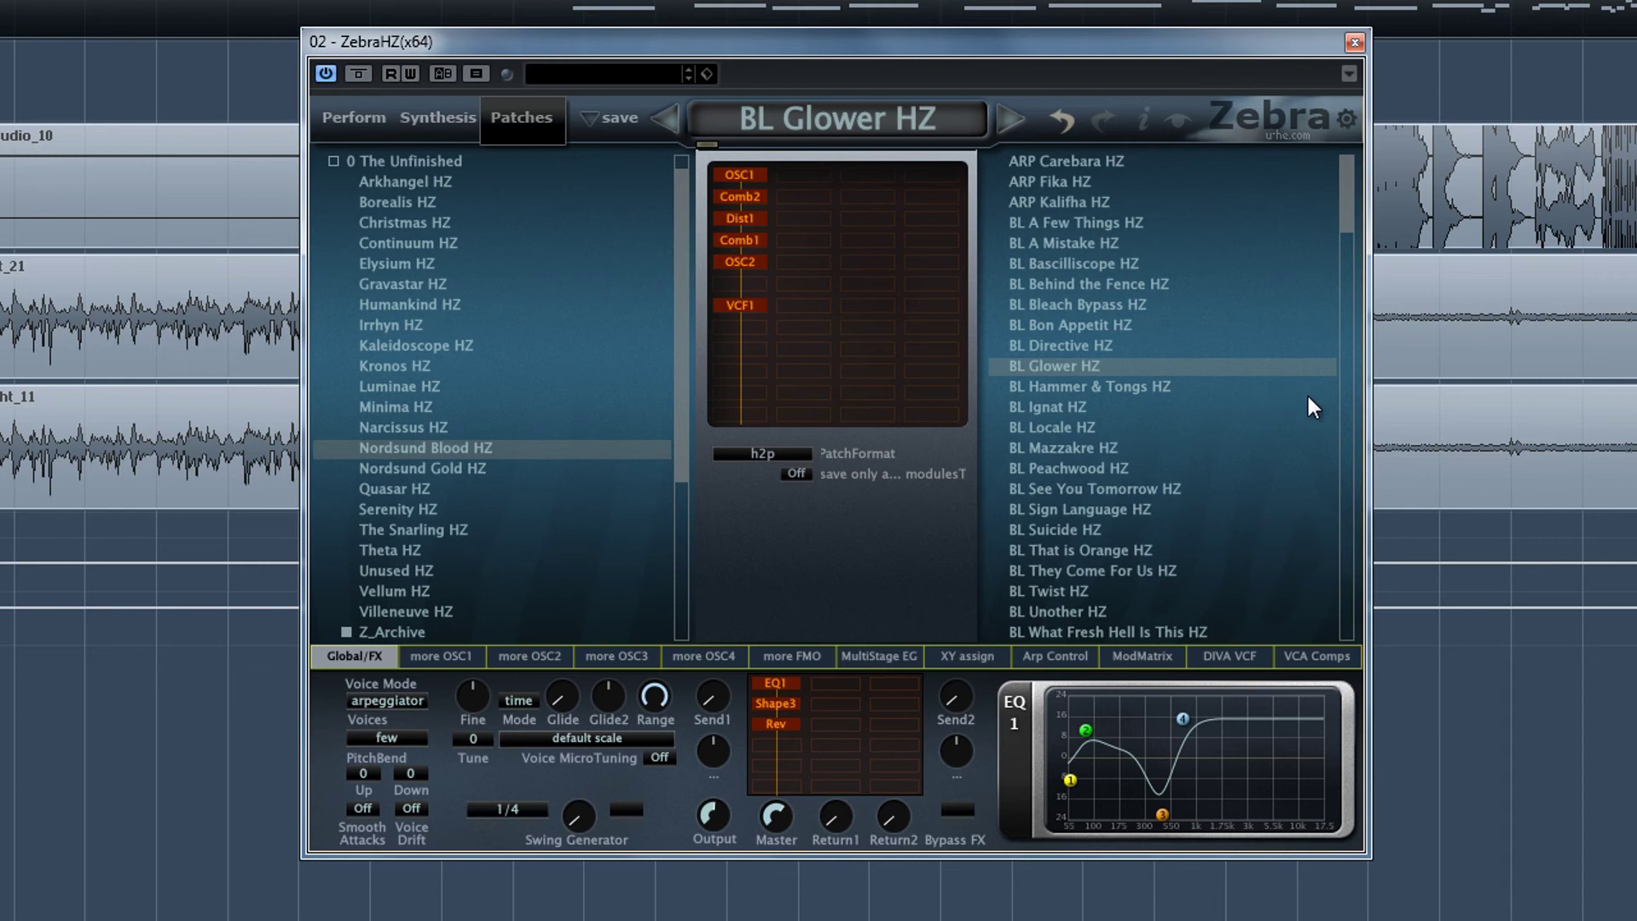
# Audition the BL patches BL Locale HZ, BL See You Tomorrow HZ and BL That is Orange HZ in turn.
pyautogui.click(1120, 430)
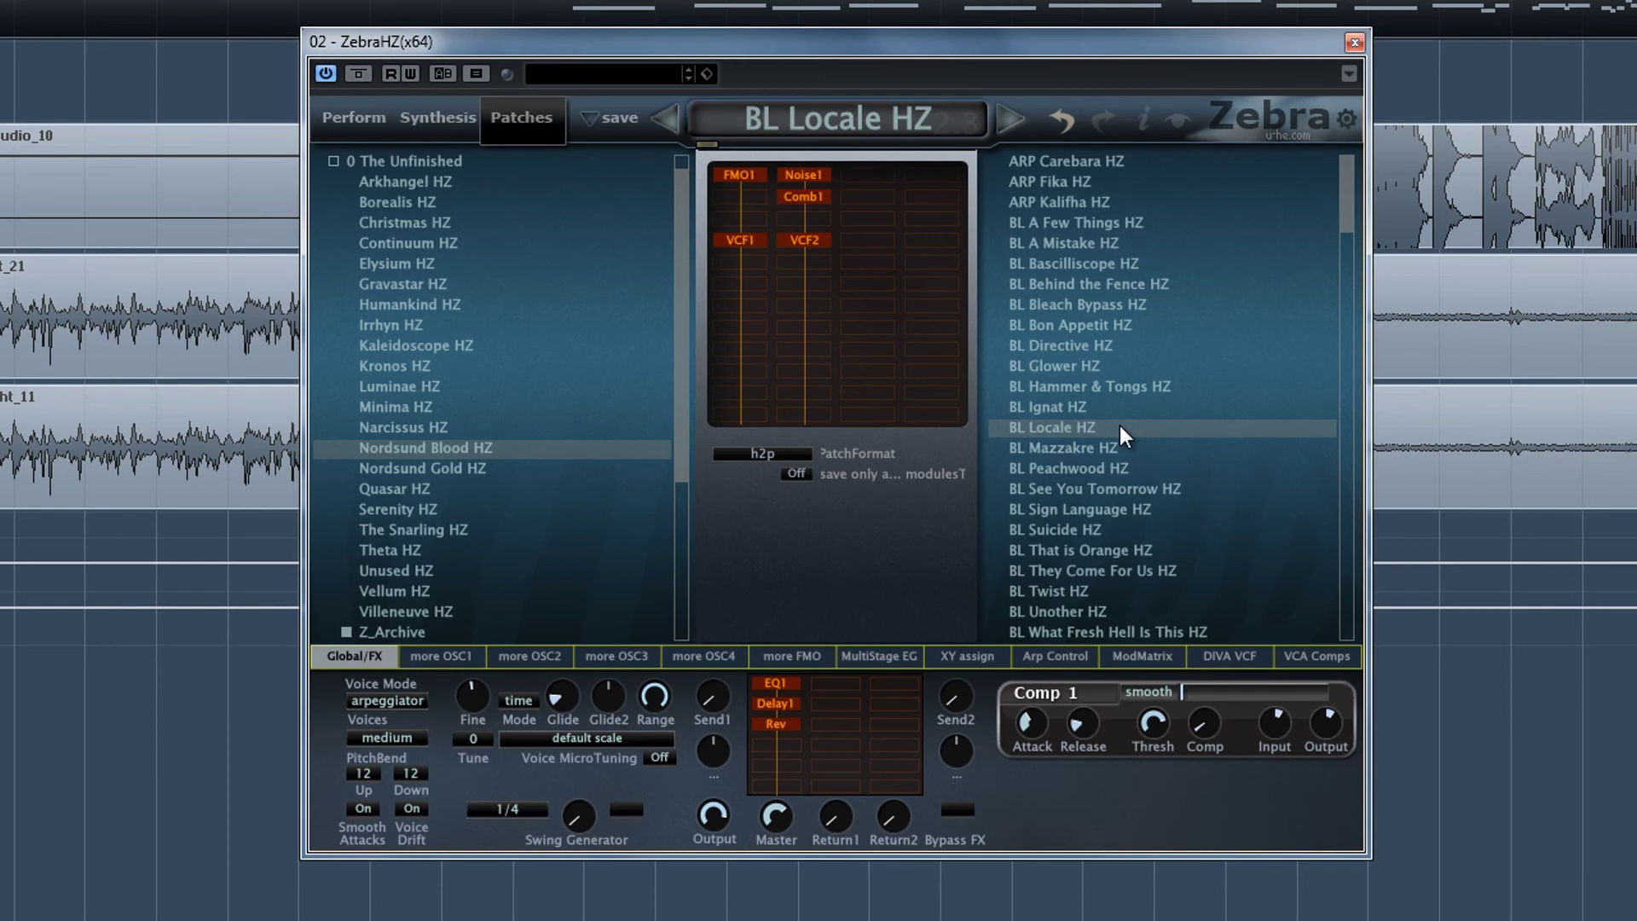
pyautogui.click(1170, 488)
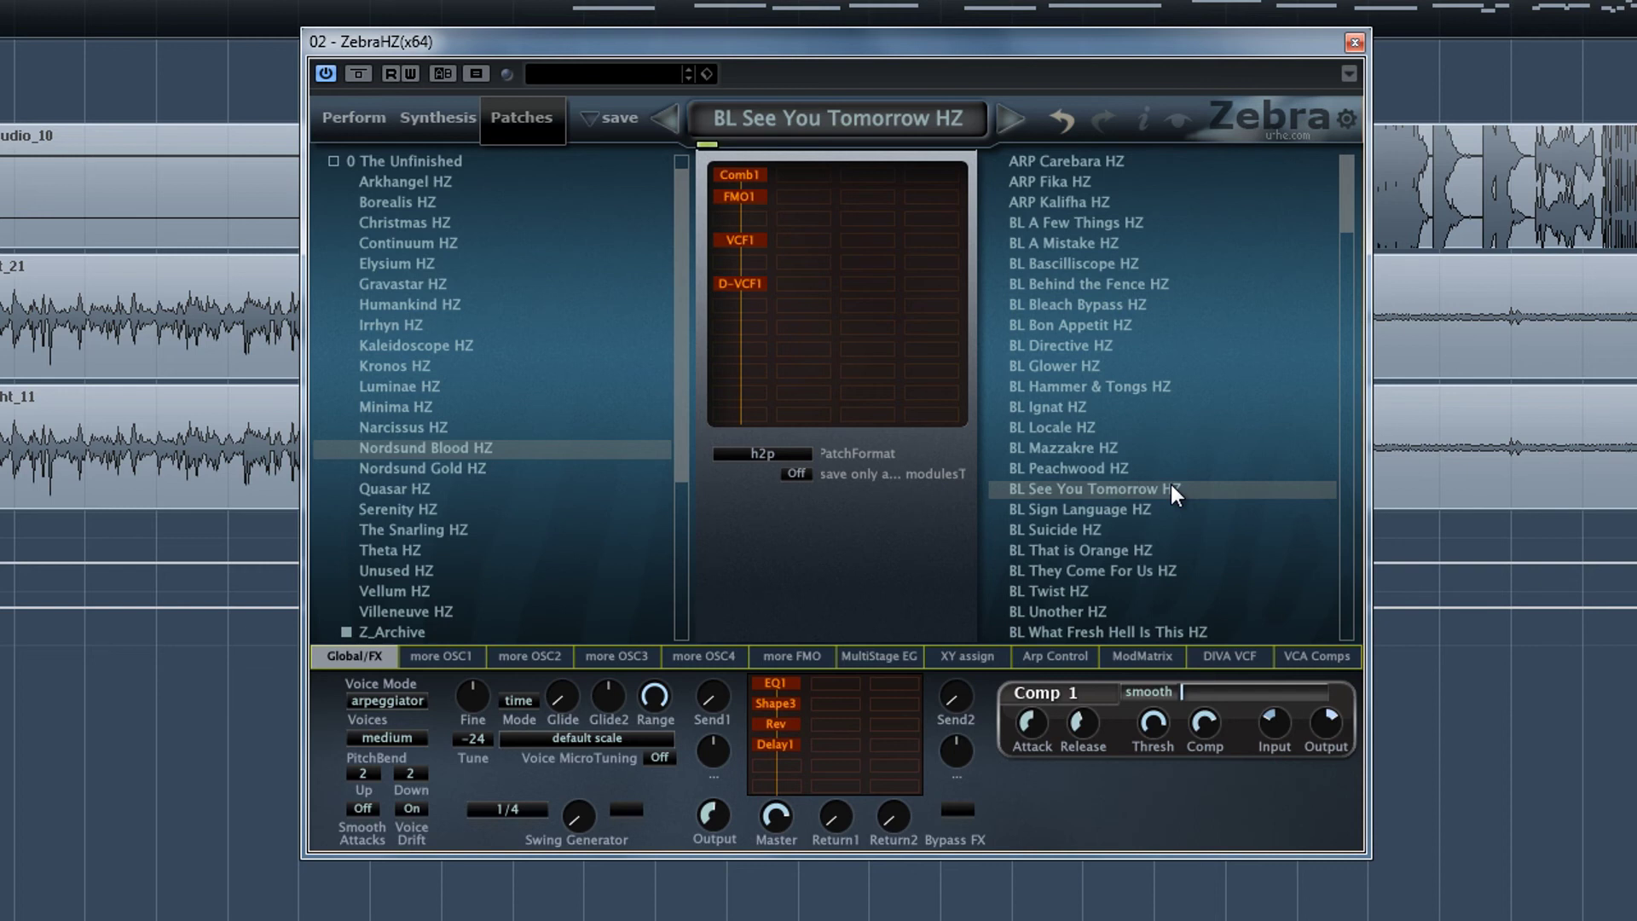
pyautogui.click(1156, 553)
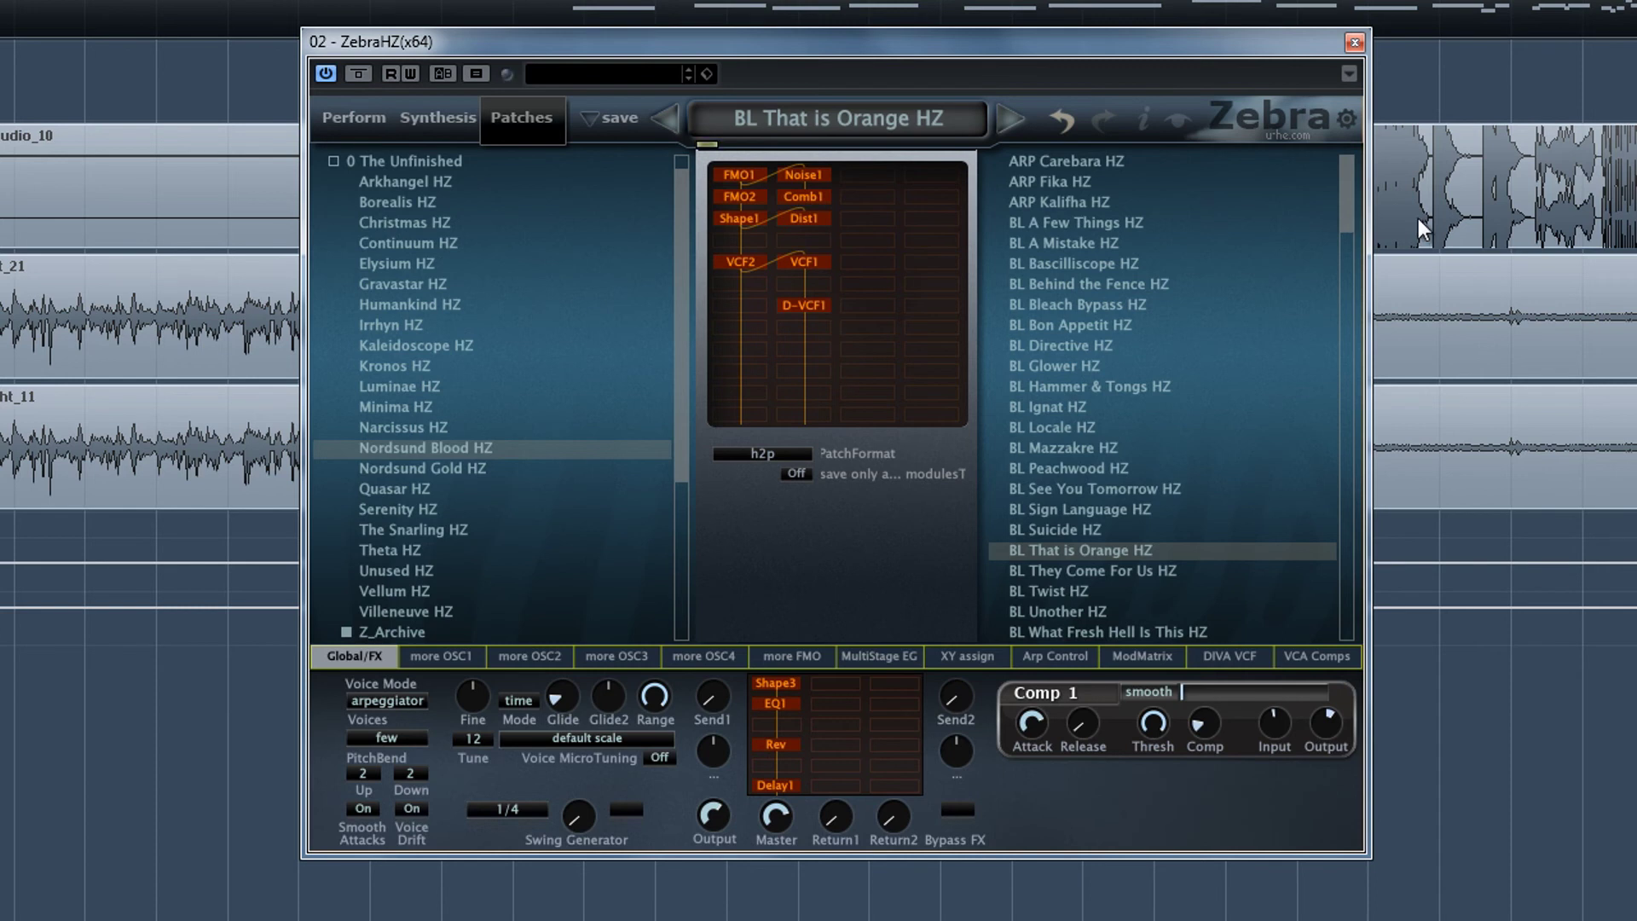
# Audition the BL patches BL Unother HZ and BL Wrong Address HZ in turn.
pyautogui.click(1098, 613)
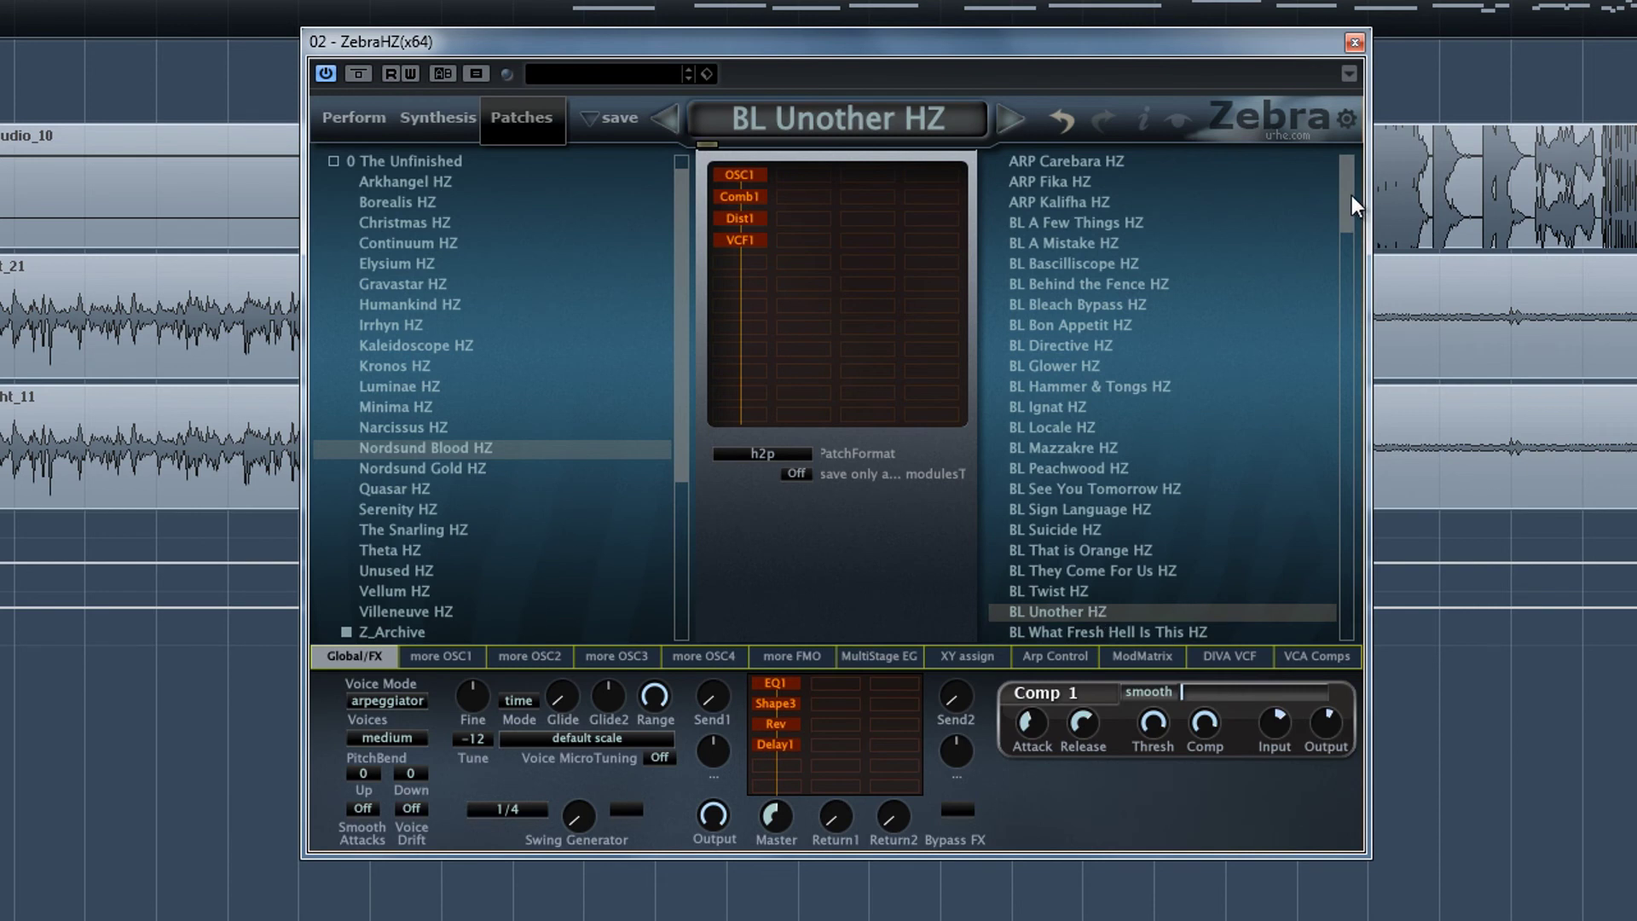
pyautogui.moveTo(1352, 196); pyautogui.dragTo(1352, 262)
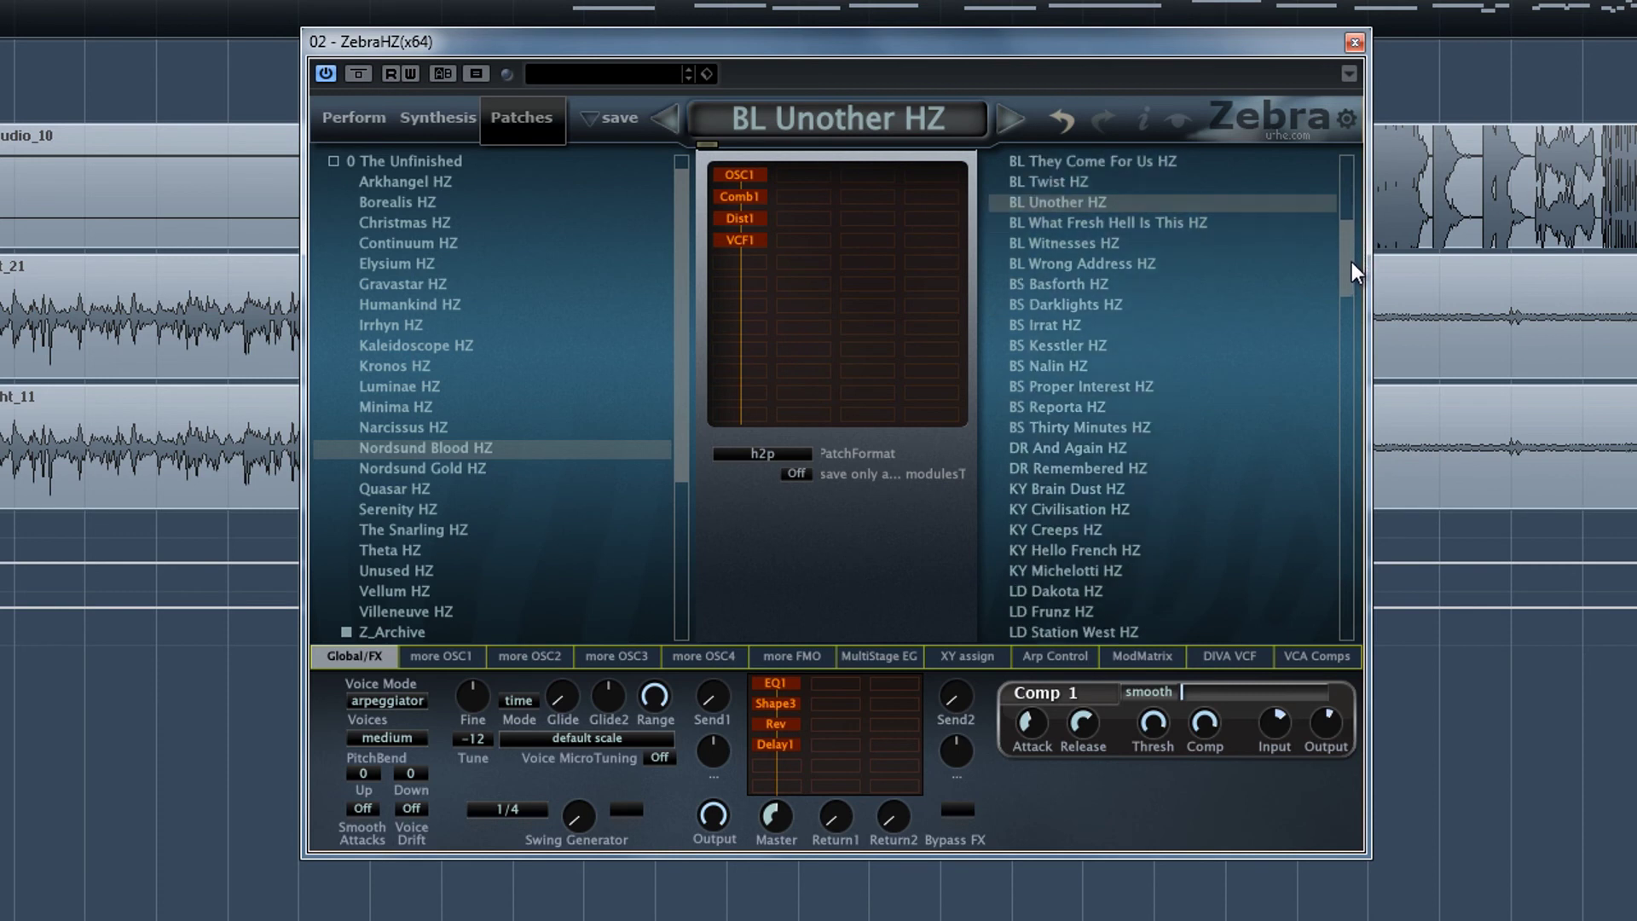
pyautogui.click(1137, 264)
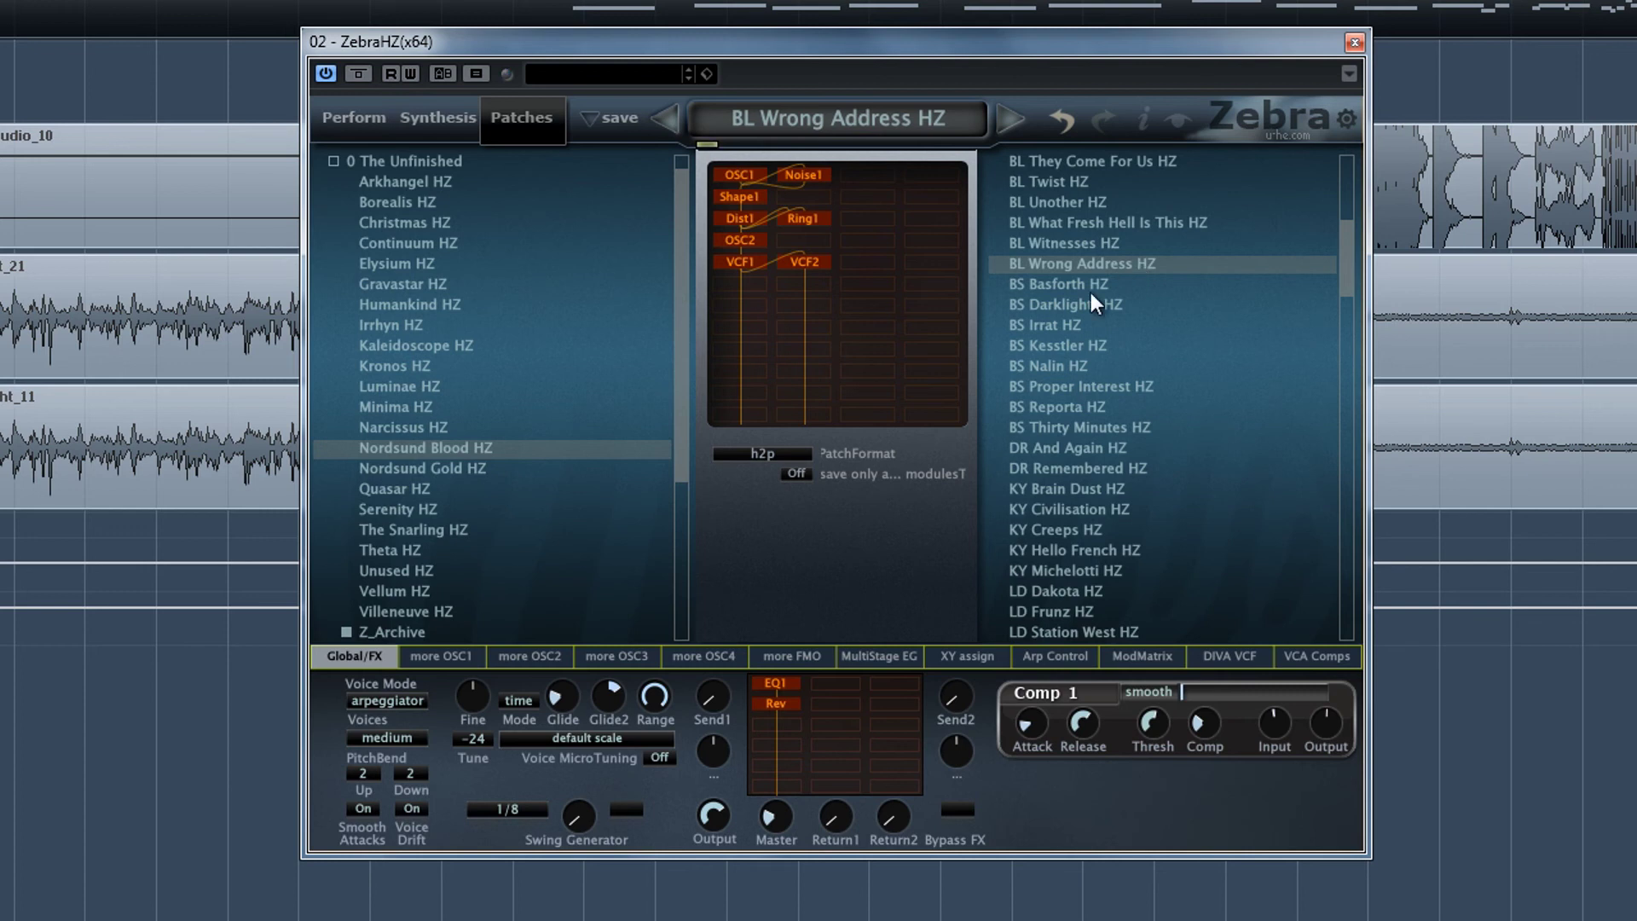
# Audition the patches BS Irrat HZ, BS Proper Interest HZ and DR And Again HZ in turn.
pyautogui.click(1068, 321)
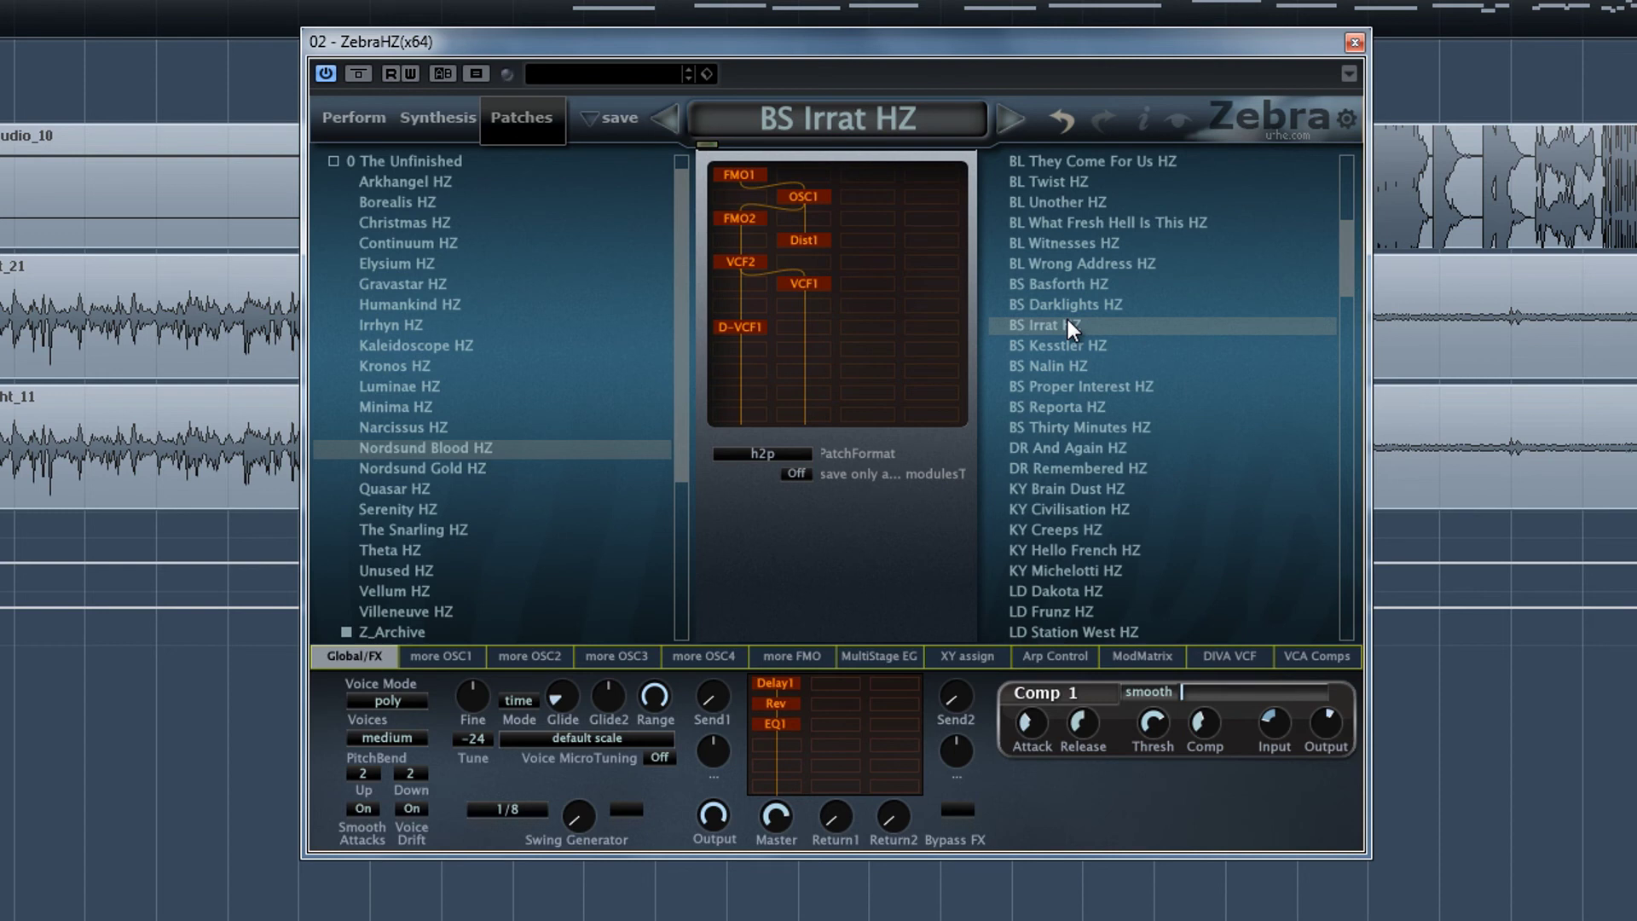
pyautogui.click(1104, 391)
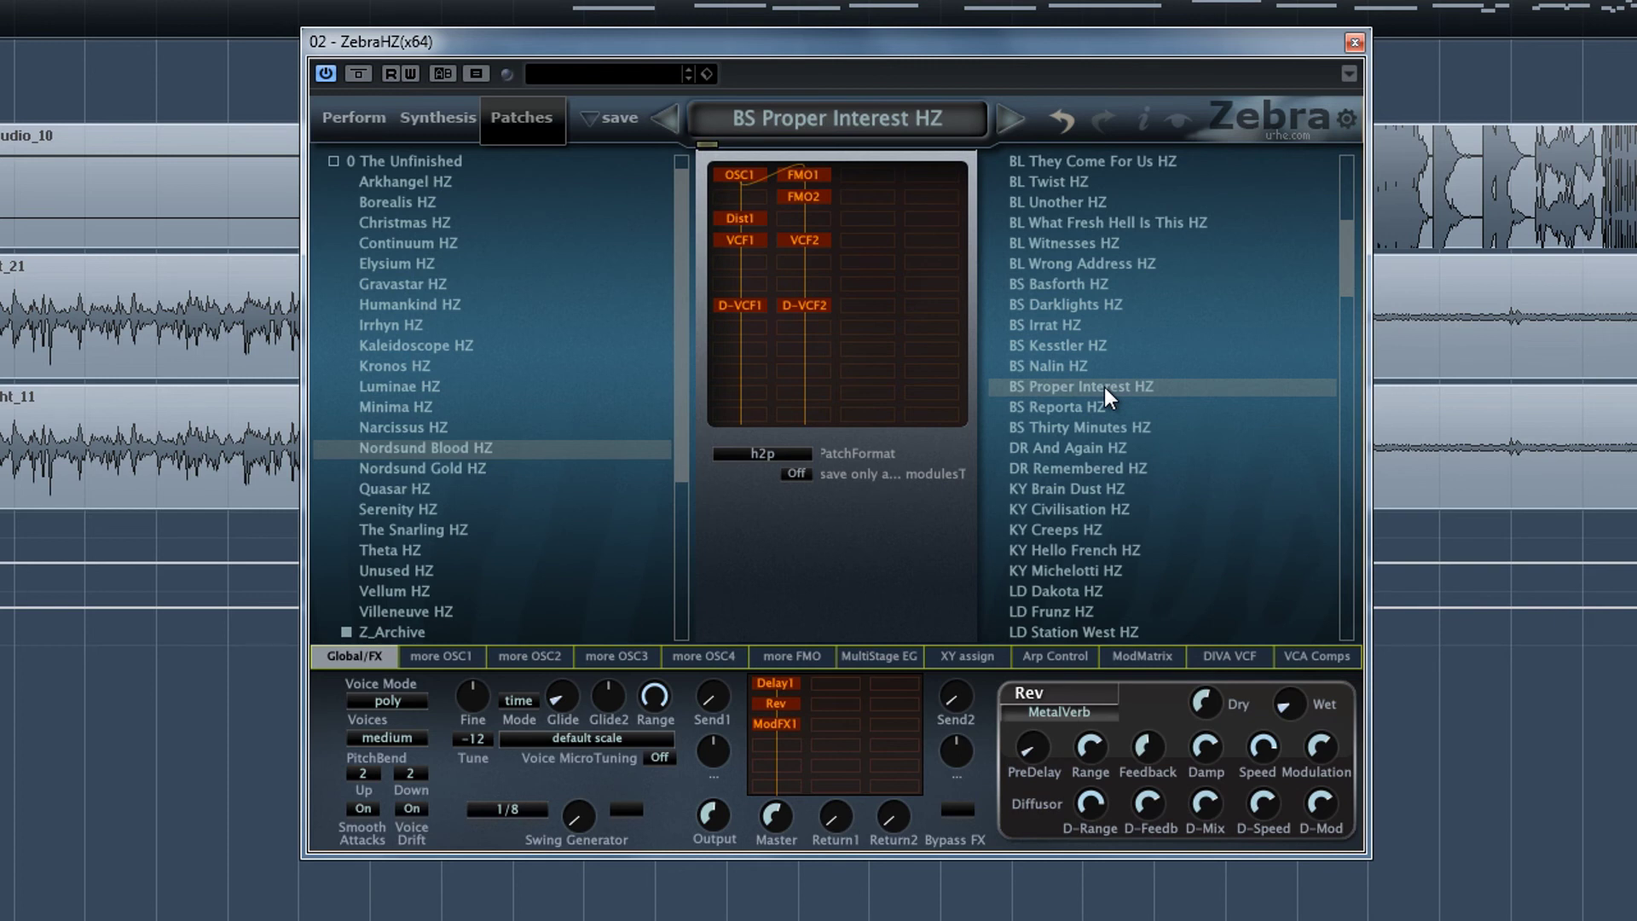
pyautogui.click(1111, 445)
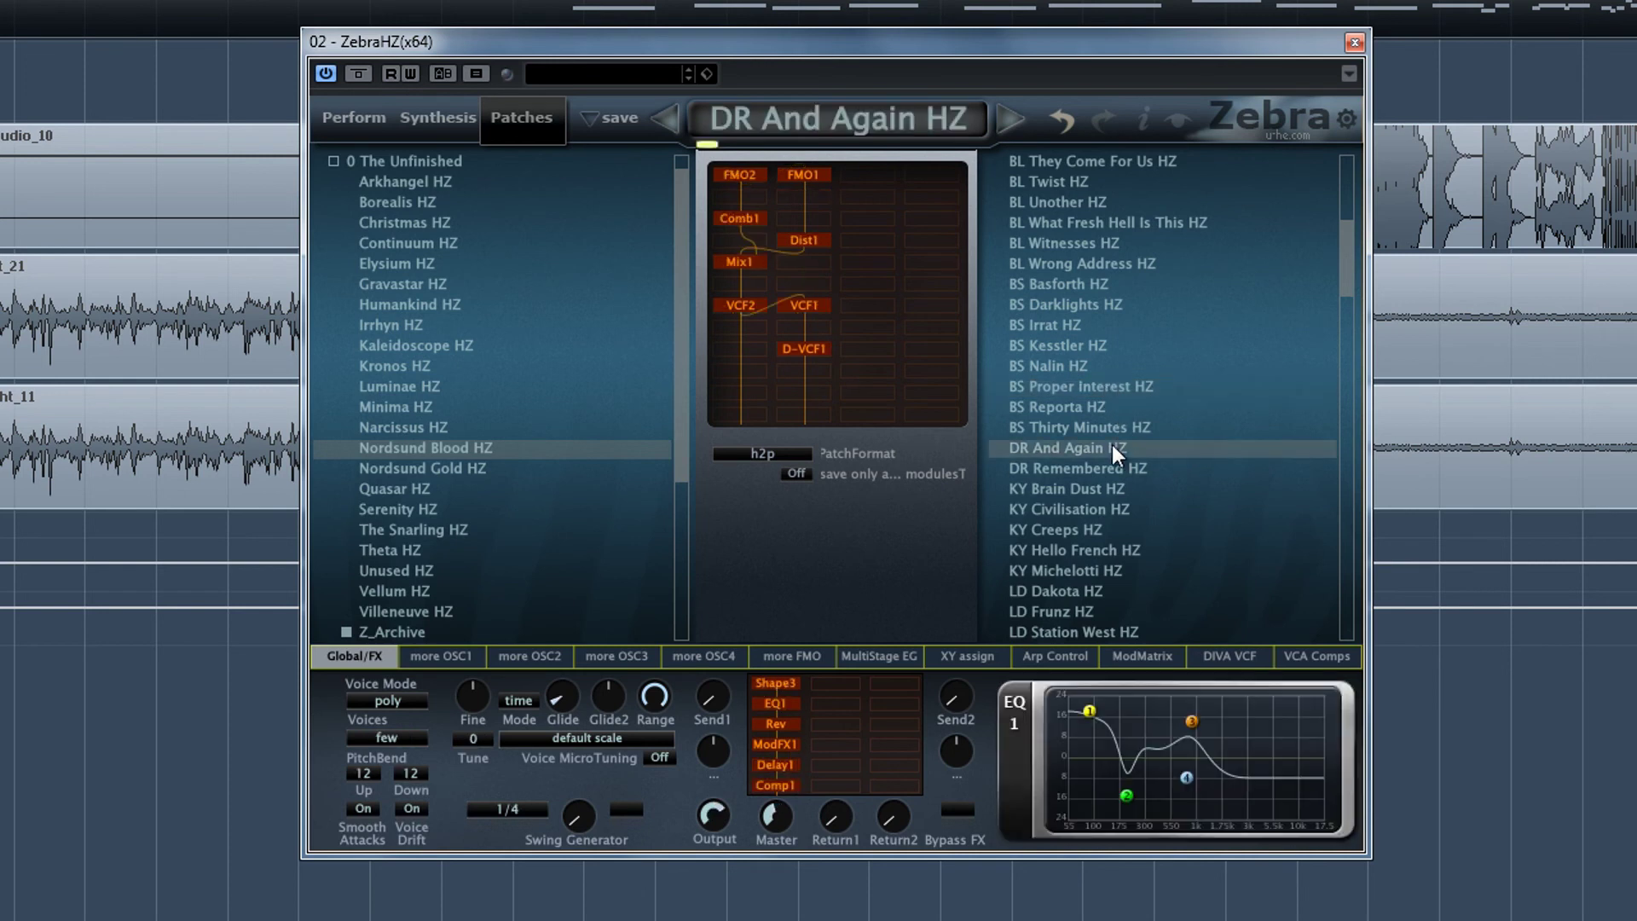
# Audition the patches KY Civilisation HZ, KY Michelotti HZ and LD Station West HZ in turn.
pyautogui.click(1093, 509)
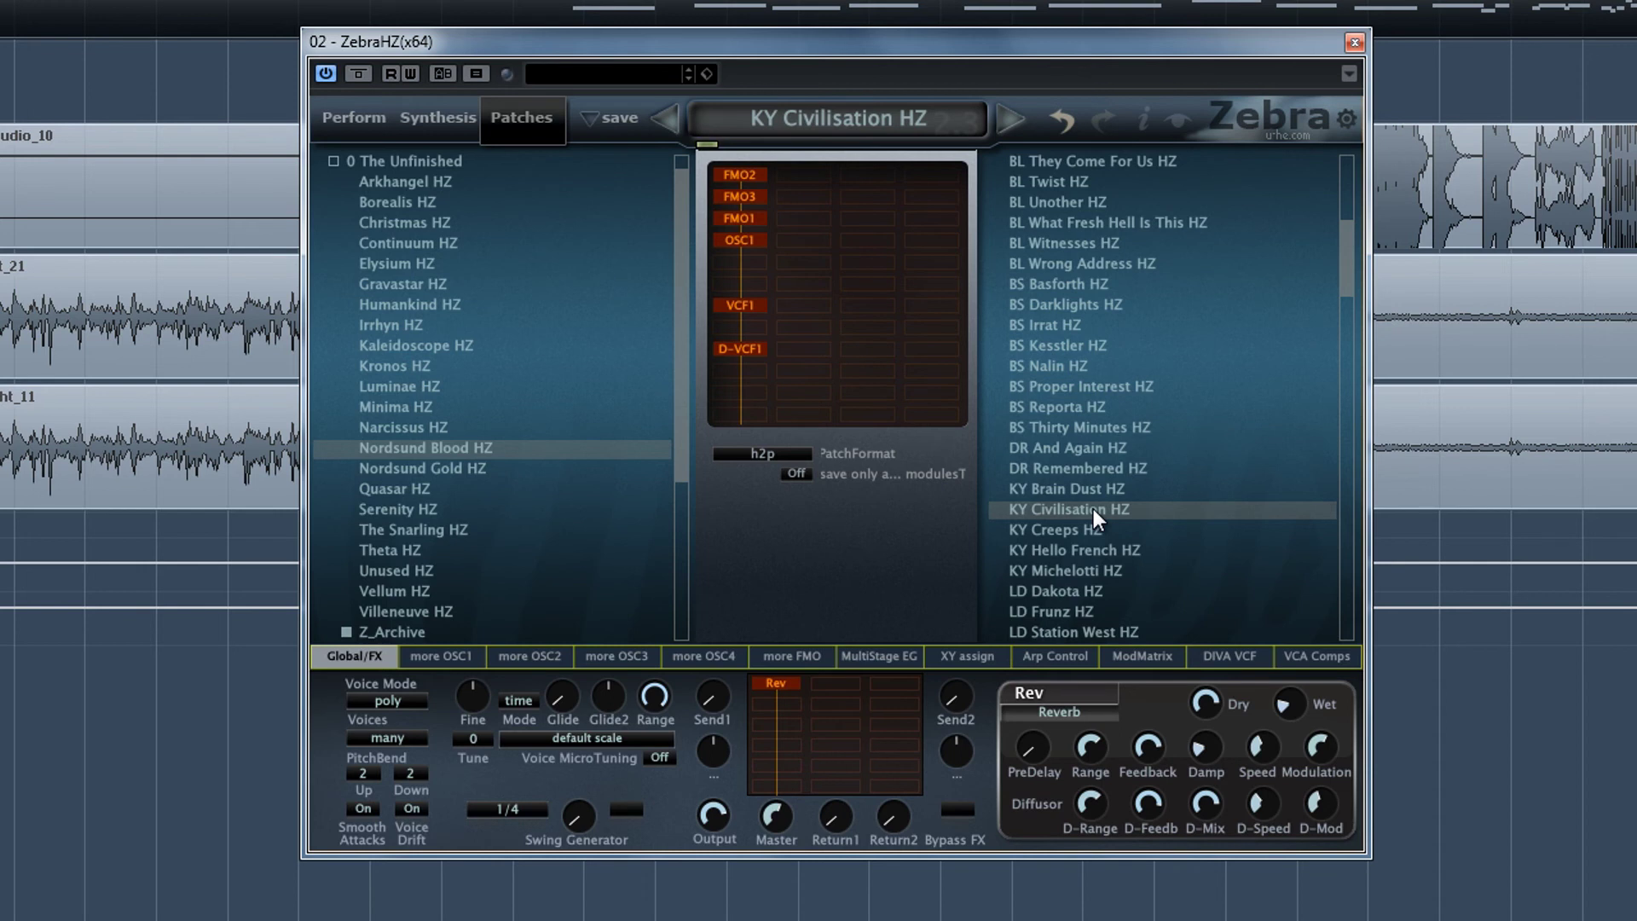
pyautogui.click(1098, 569)
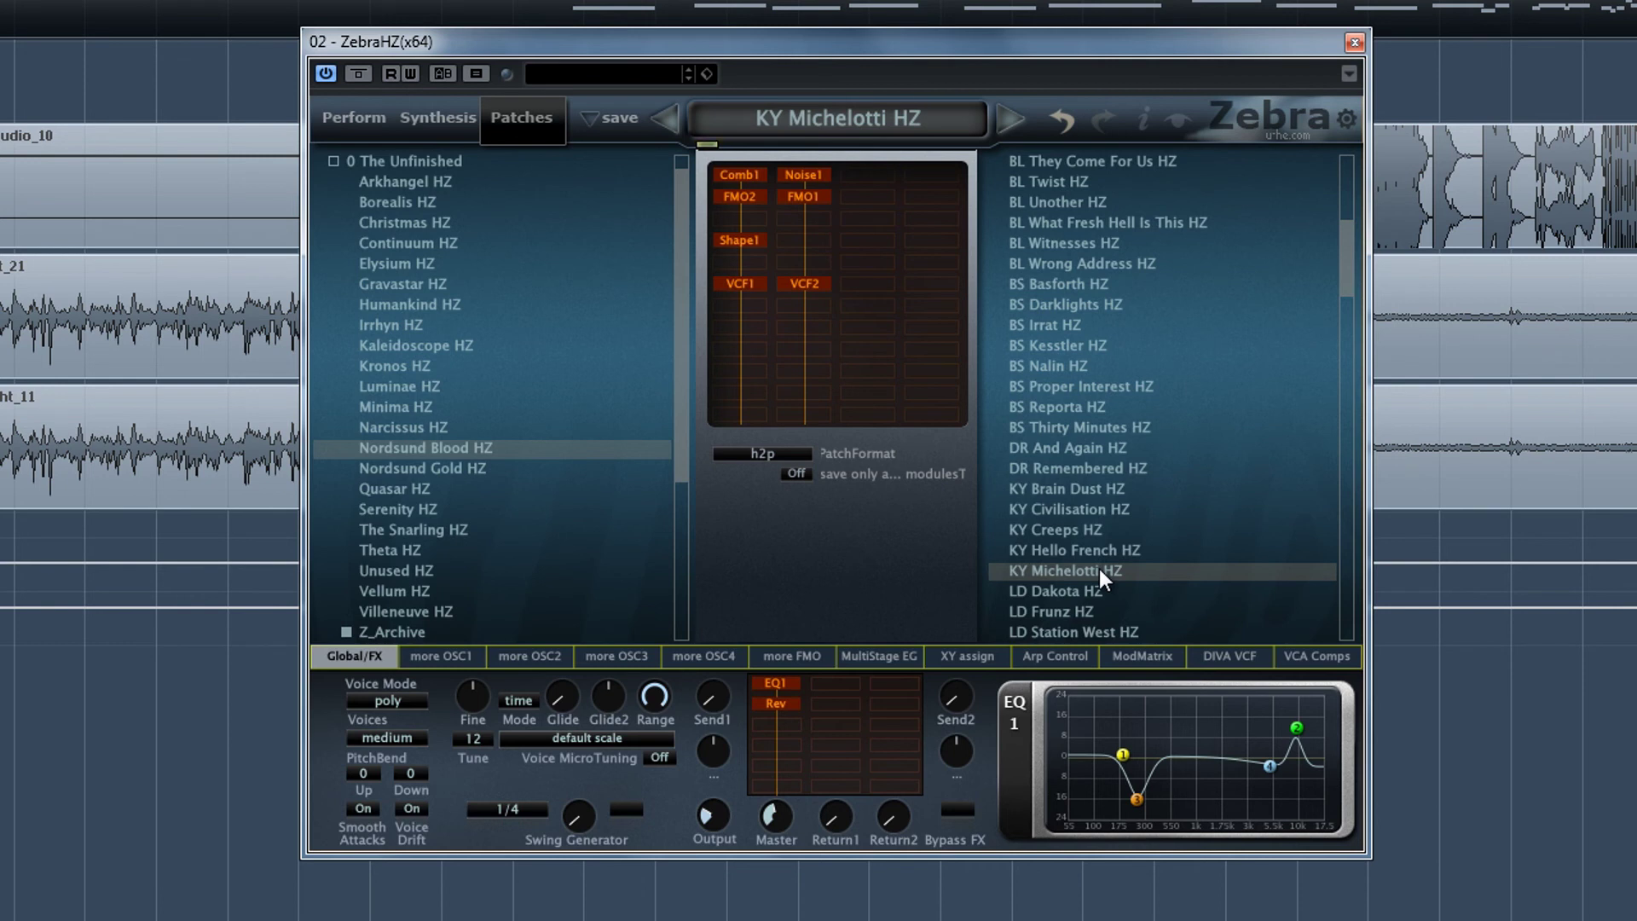
pyautogui.click(1119, 629)
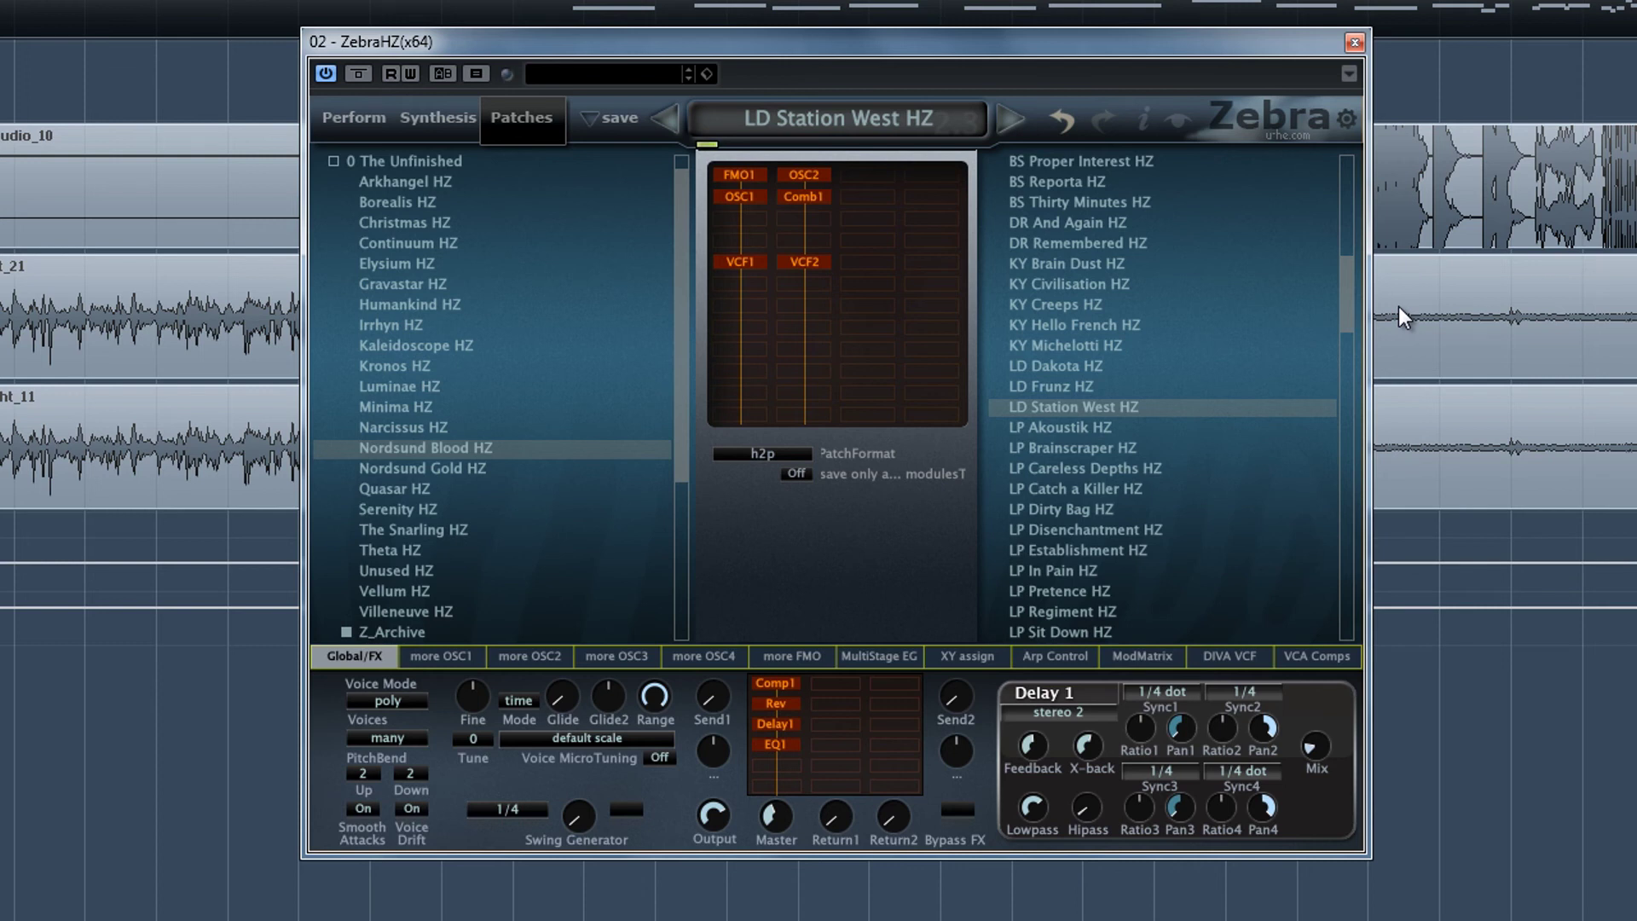
# Audition the LP patches LP Careless Depths HZ, LP Disenchantment HZ, LP Pretence HZ and LP The Cell HZ in turn.
pyautogui.click(1122, 467)
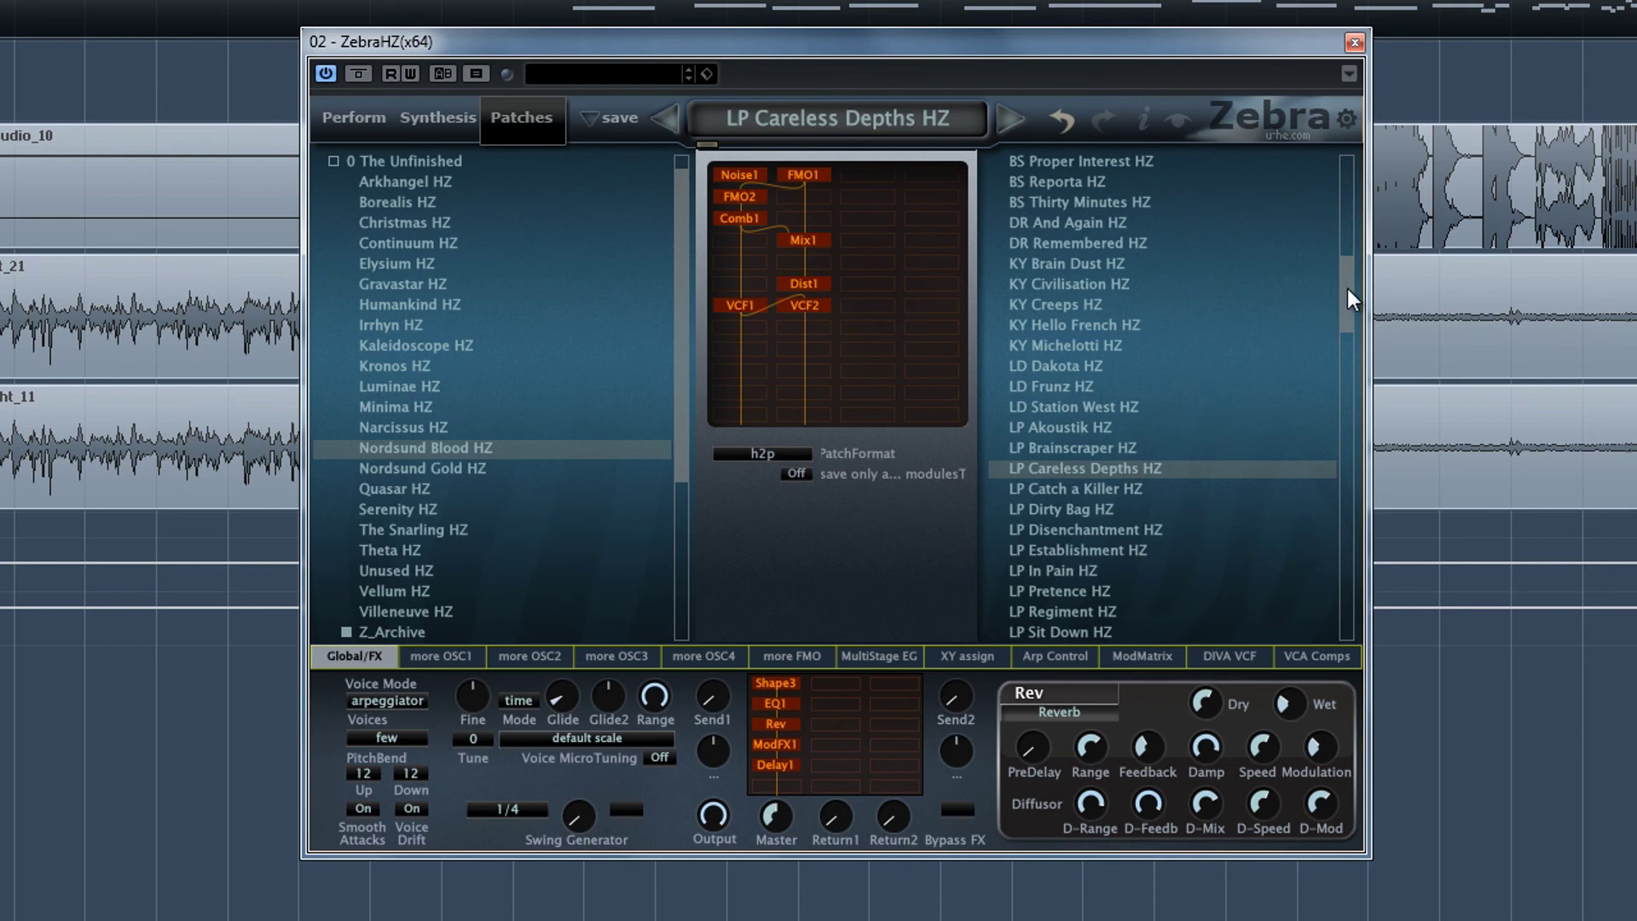
pyautogui.moveTo(1347, 288); pyautogui.dragTo(1348, 329)
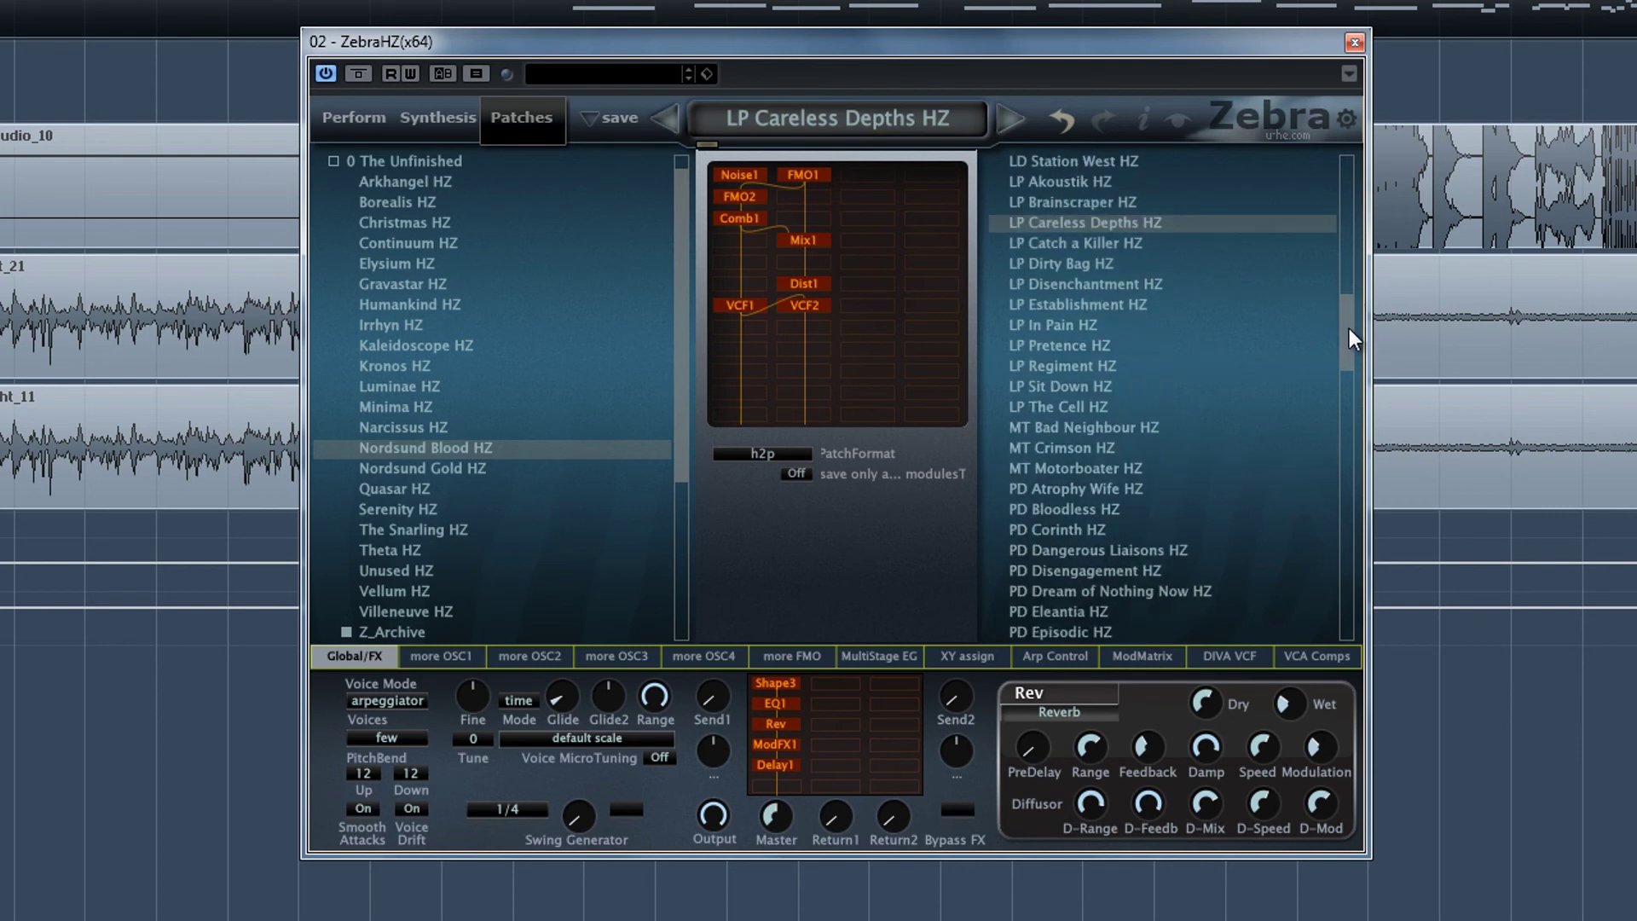
pyautogui.click(1162, 281)
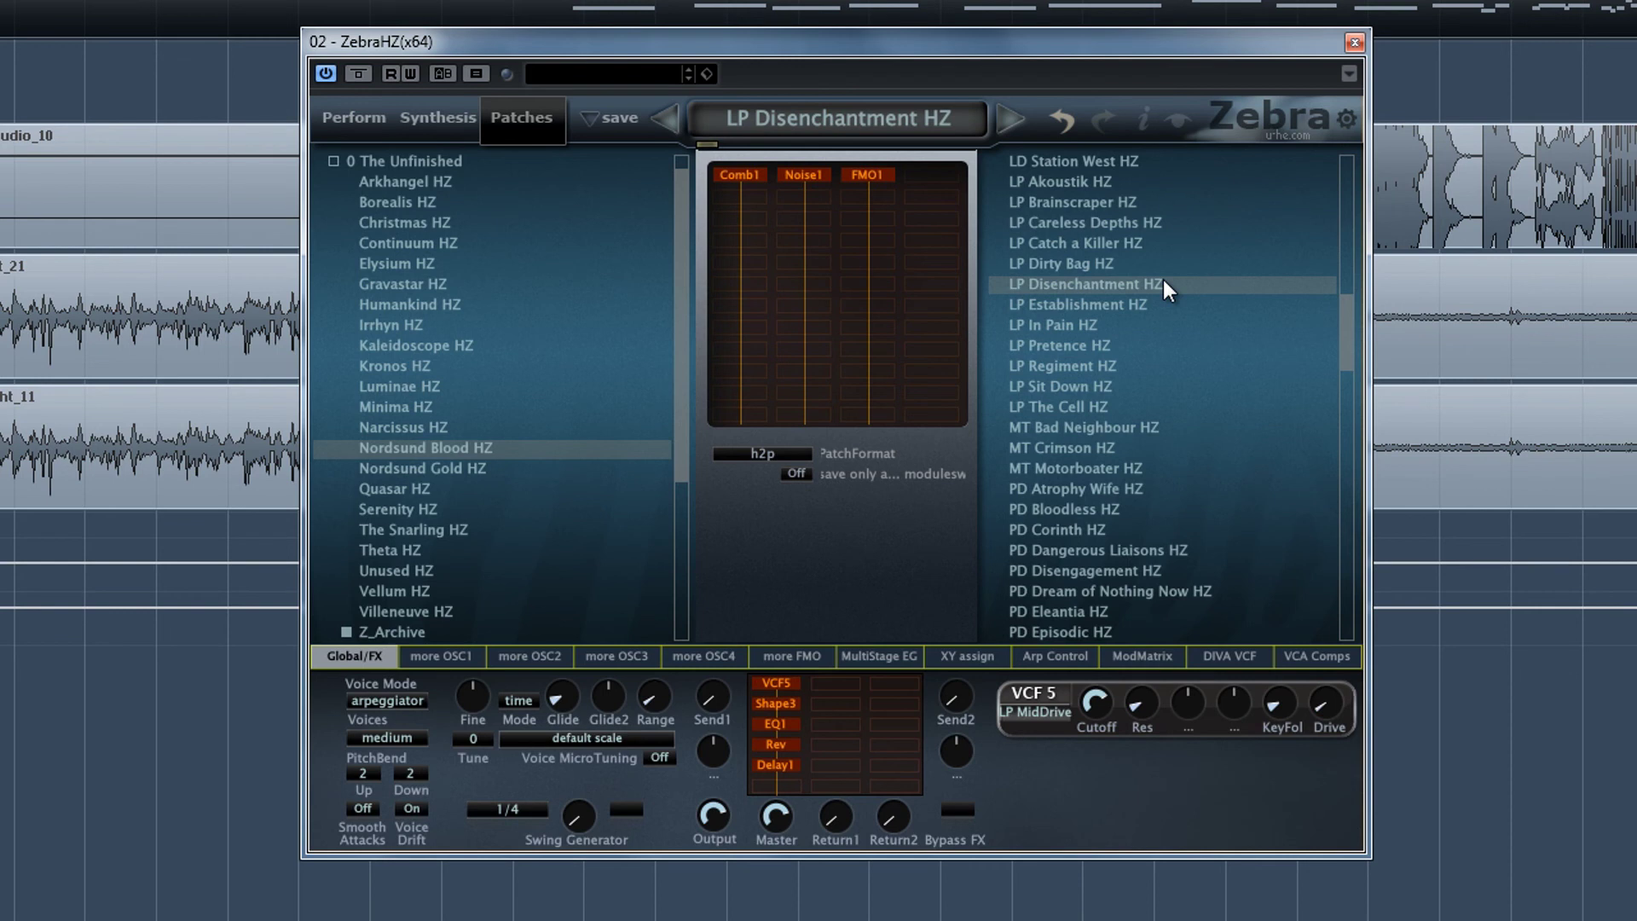
pyautogui.click(1149, 346)
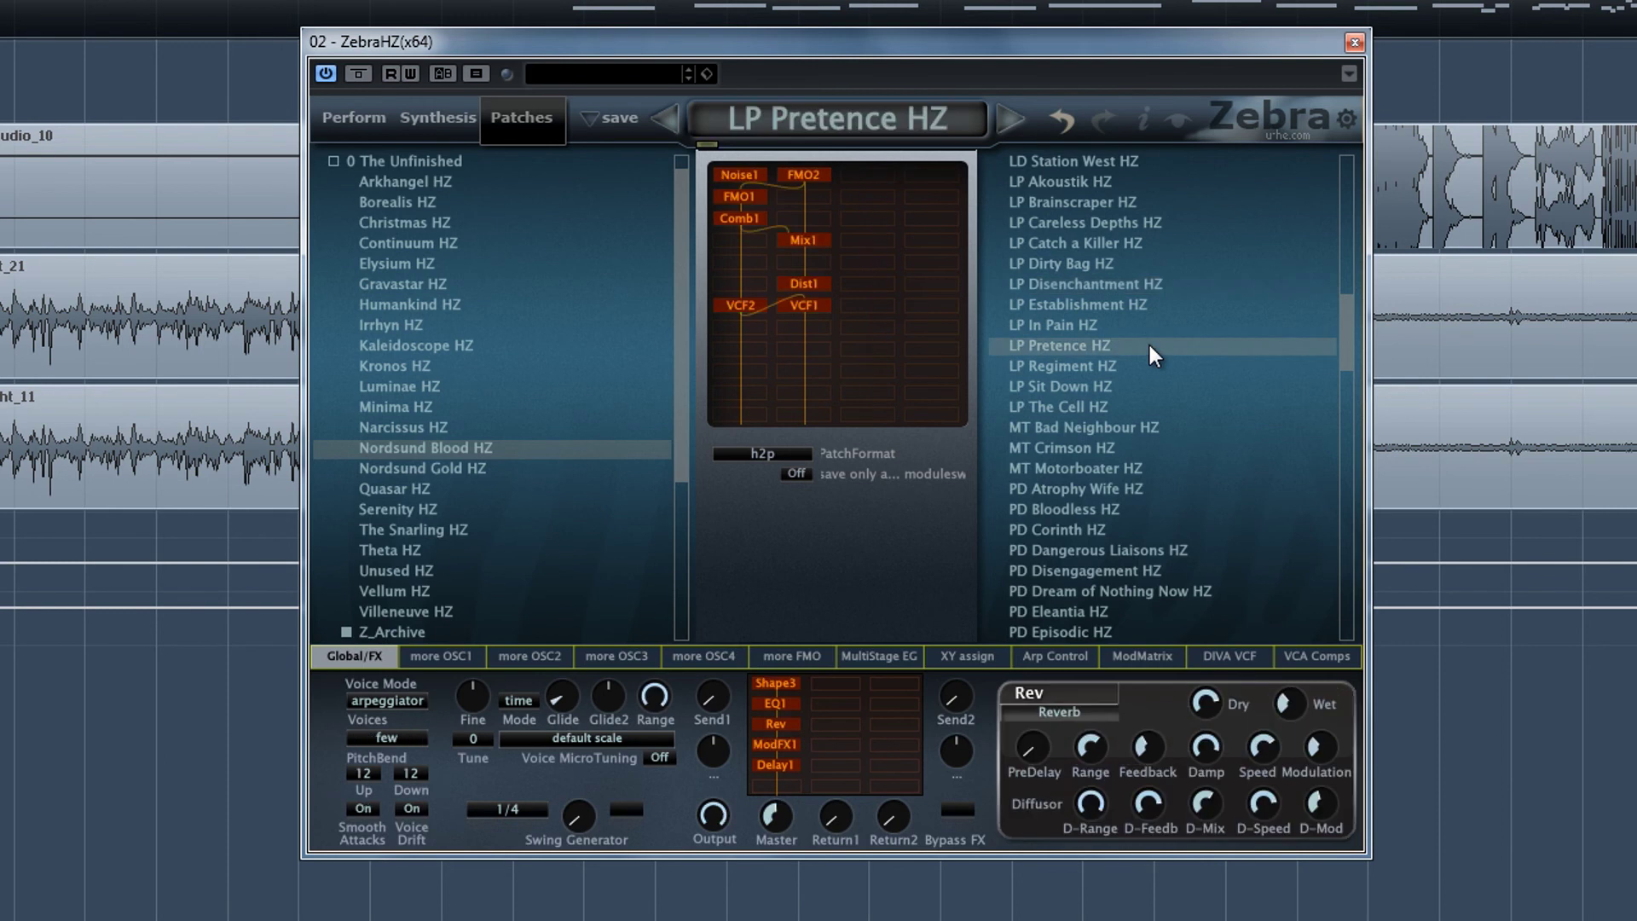
pyautogui.click(1162, 406)
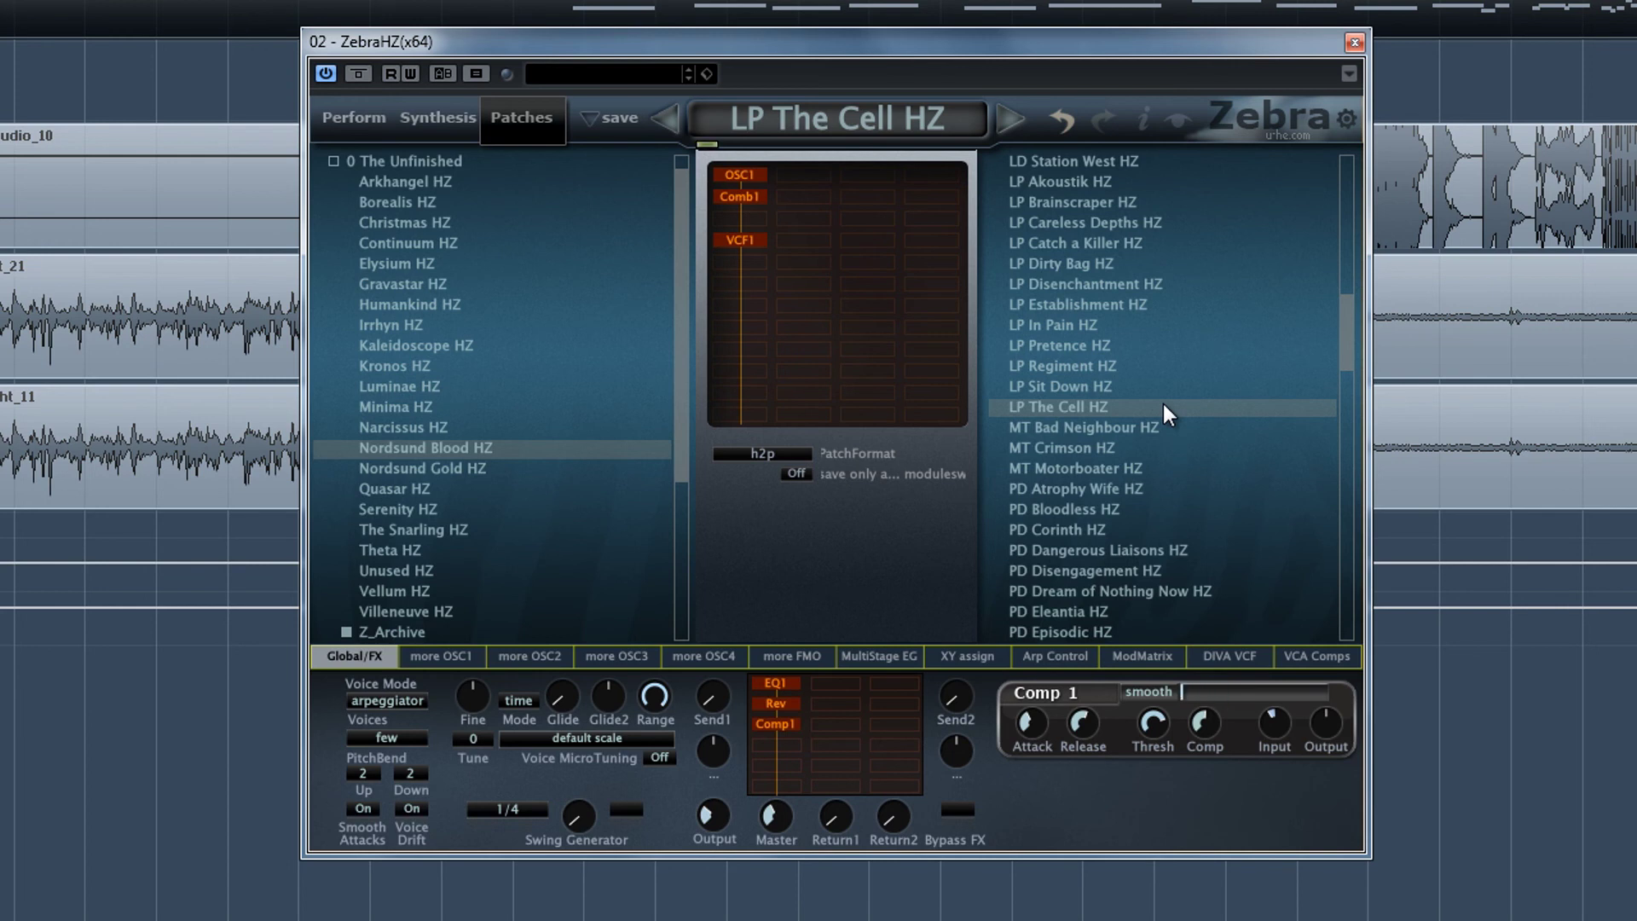
# Audition the patches MT Motorboater HZ, PD Corinth HZ and PD Dream of Nothing Now HZ in turn.
pyautogui.click(1154, 468)
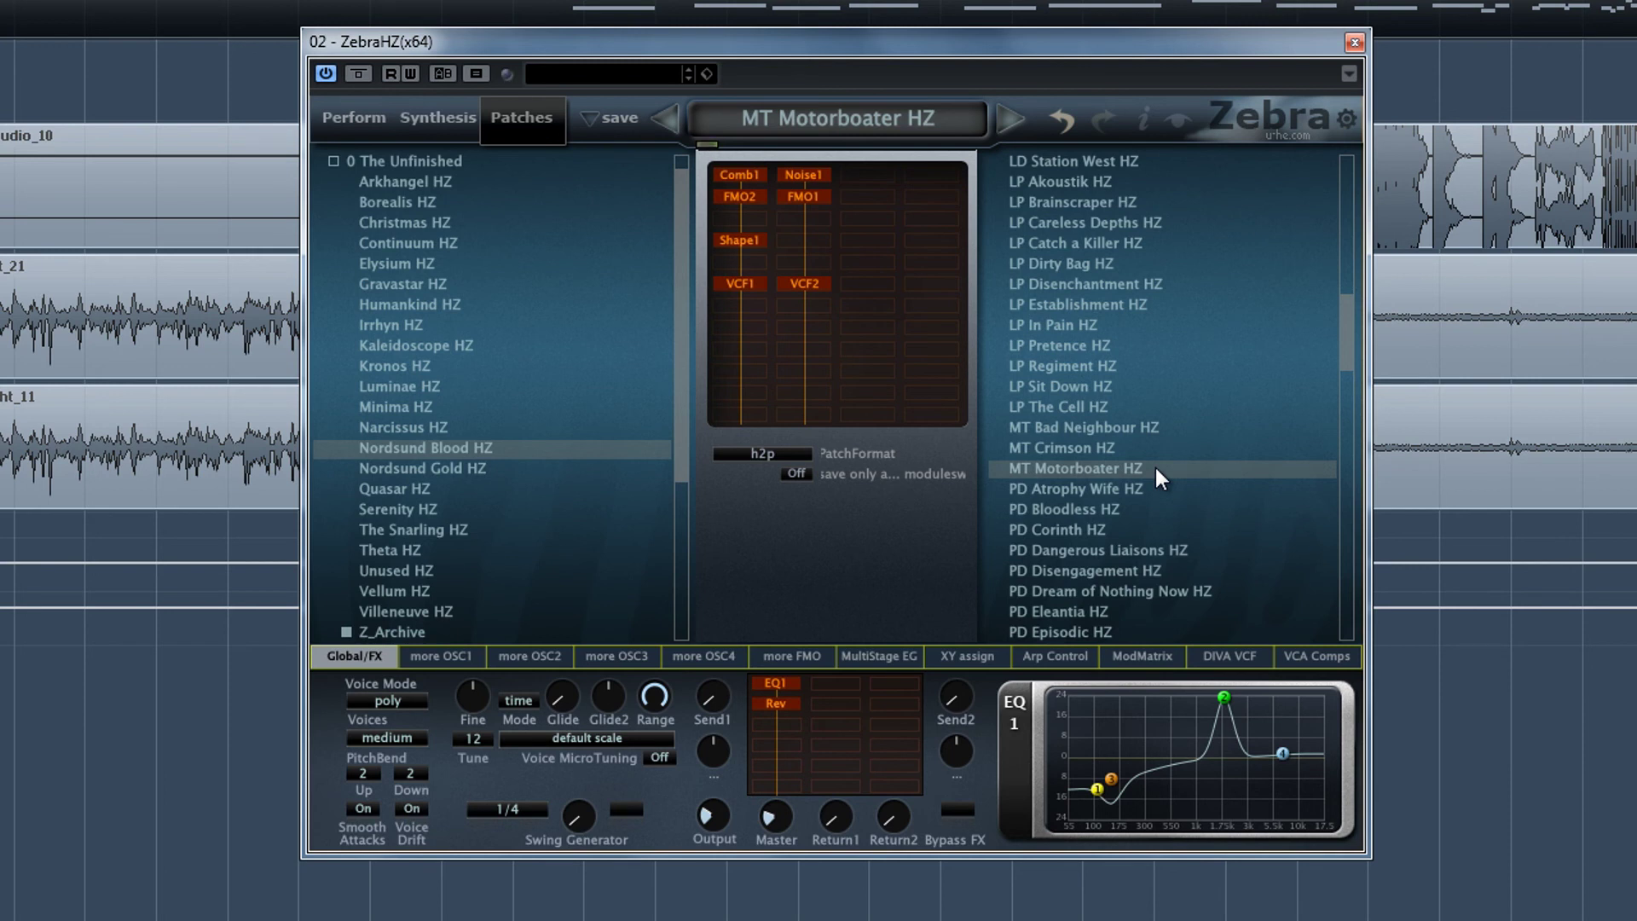
pyautogui.click(1136, 534)
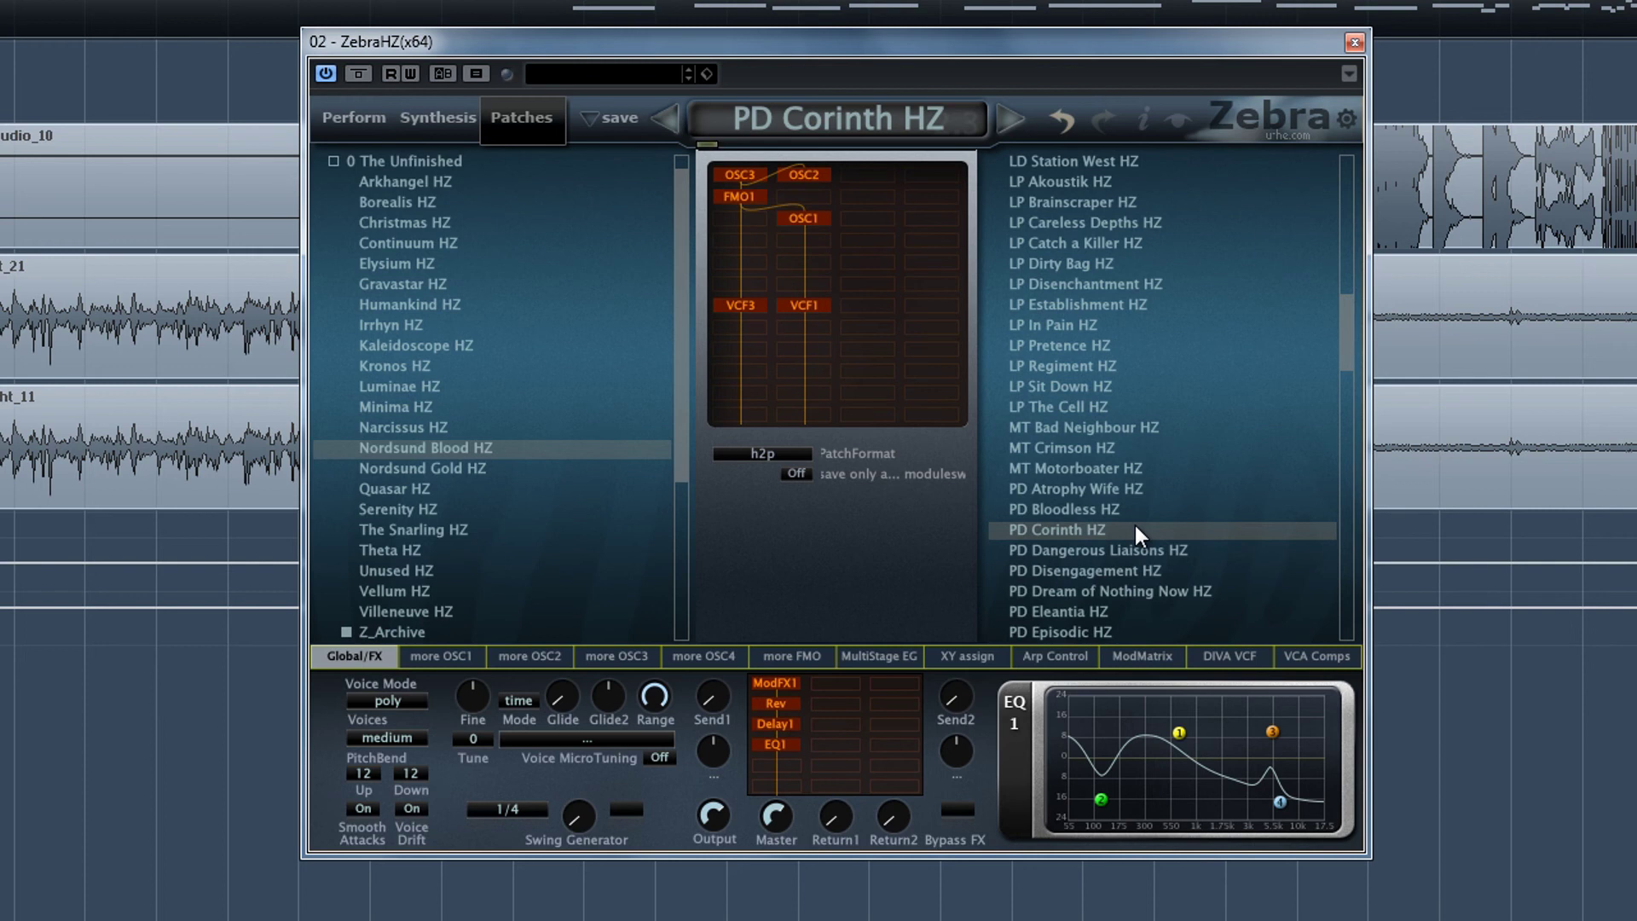
pyautogui.click(1133, 592)
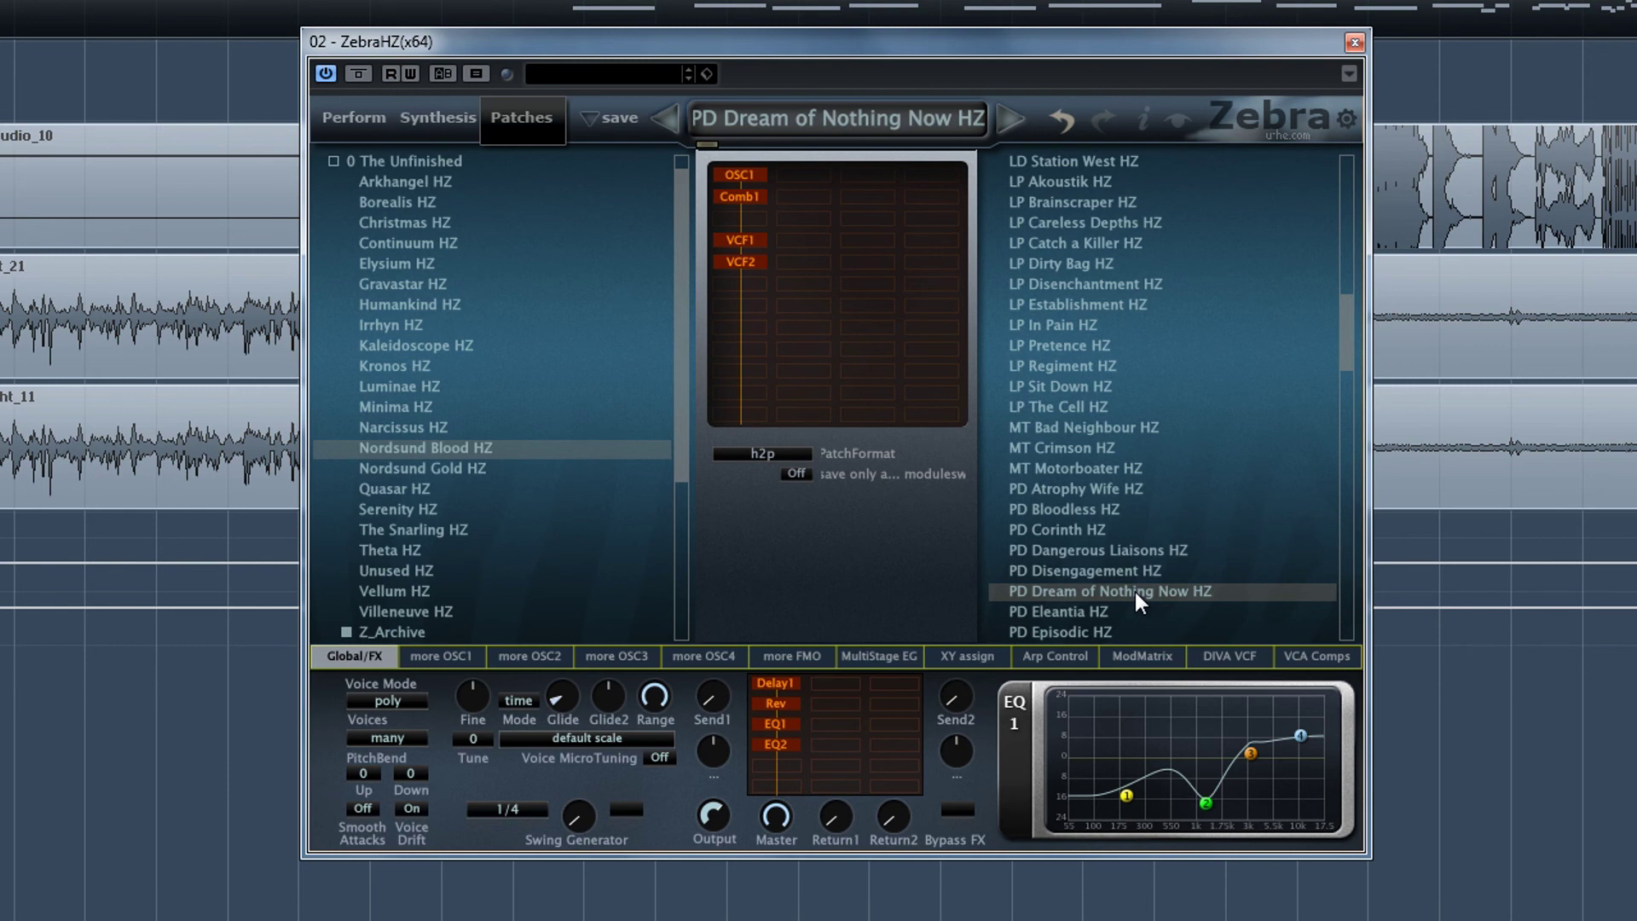
# Audition the PD patches PD Excape HZ, PD Igloos on Toast HZ and PD Instability HZ in turn.
pyautogui.scroll(-3, 1153, 428)
pyautogui.scroll(-5, 1144, 442)
pyautogui.click(1127, 309)
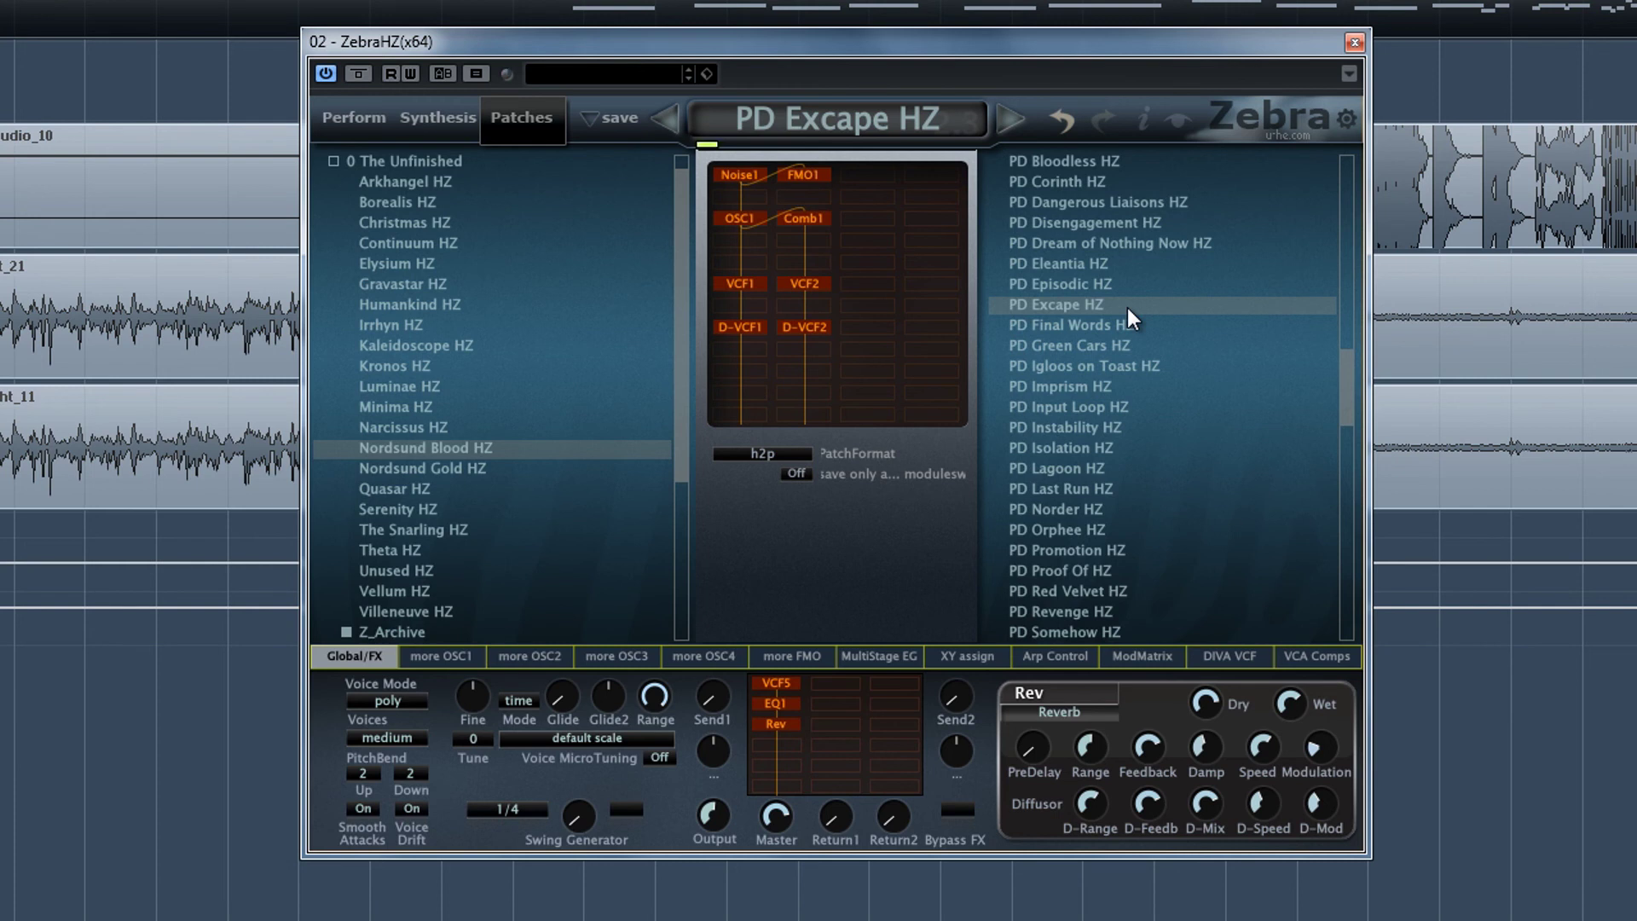
pyautogui.click(1117, 366)
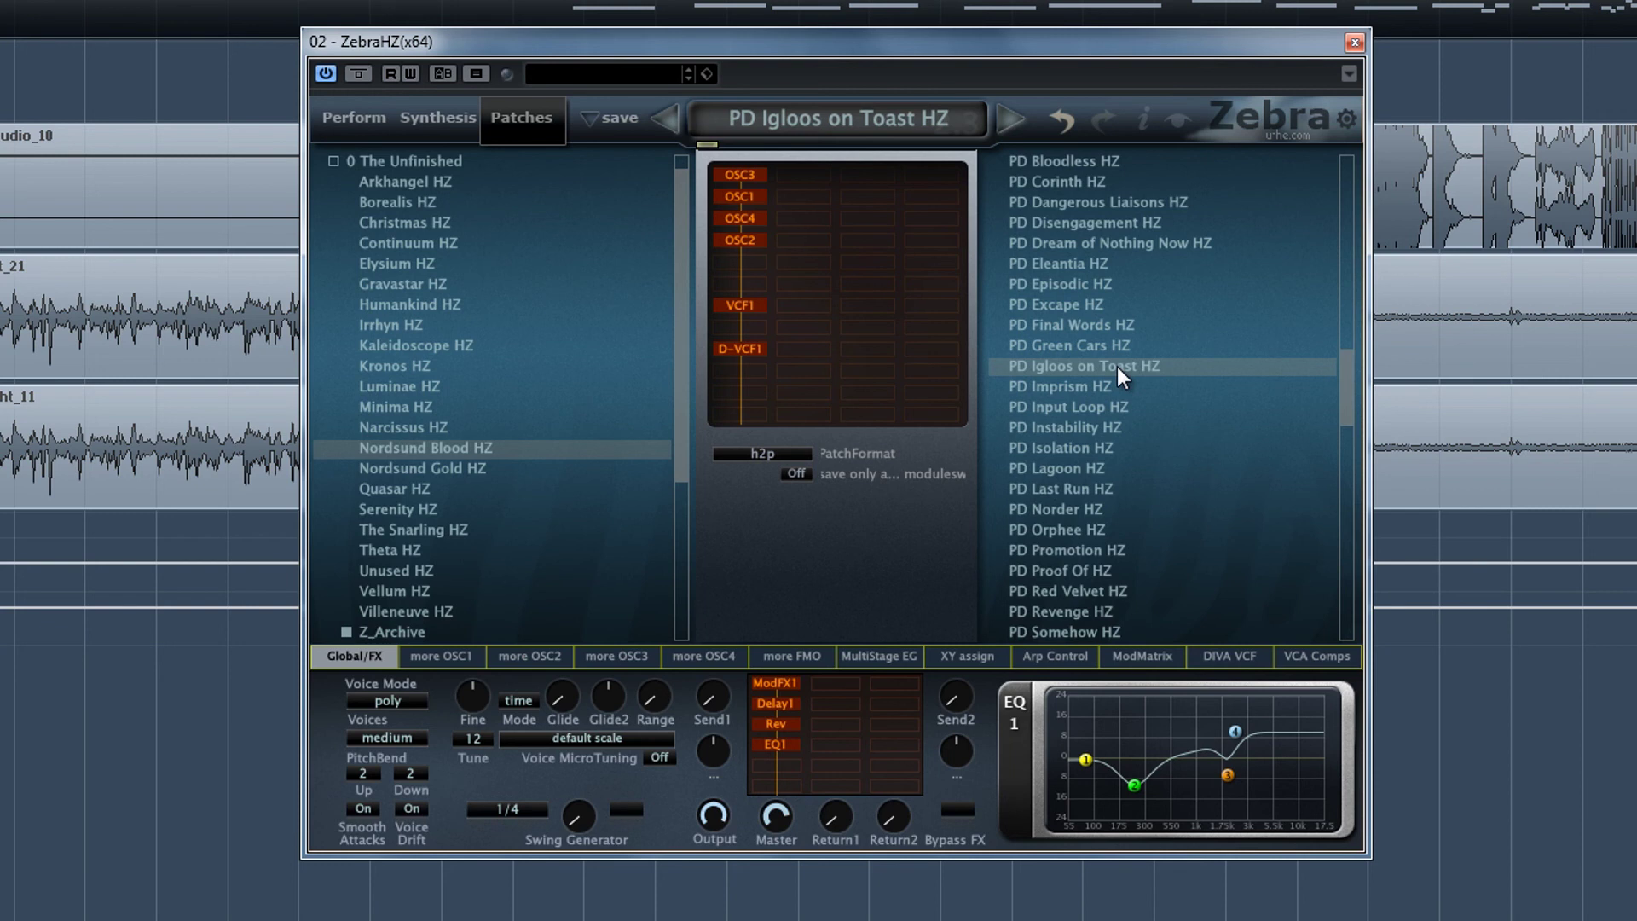
pyautogui.click(1096, 435)
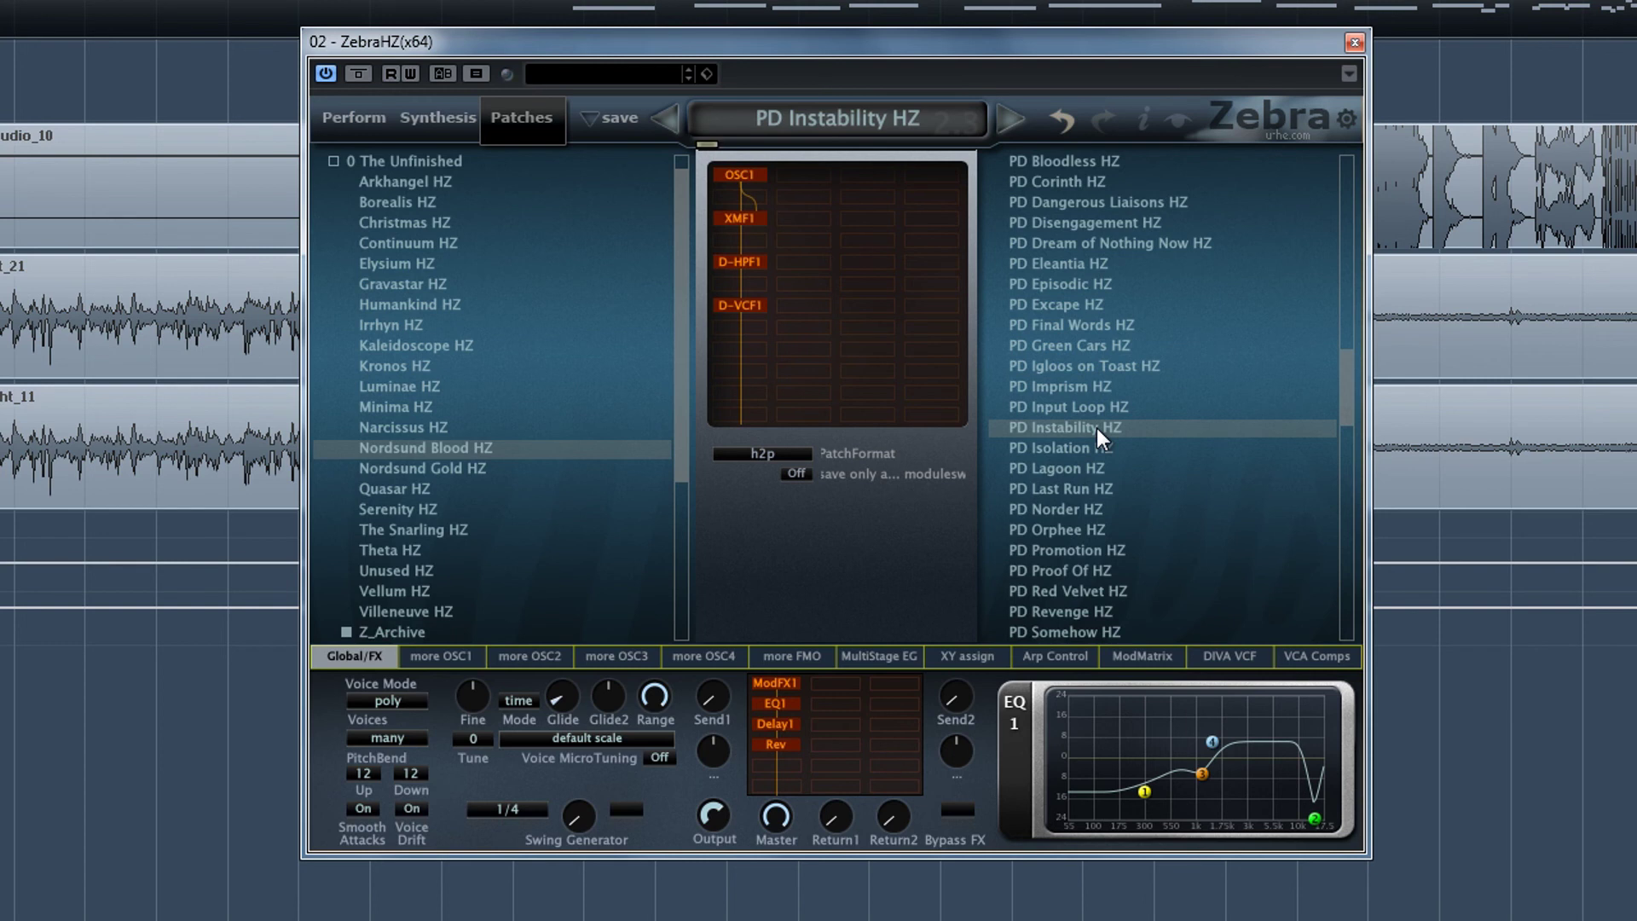
# Audition the PD patches PD Last Run HZ, PD Promotion HZ, PD Revenge HZ and PD Underground HZ in turn.
pyautogui.click(1098, 489)
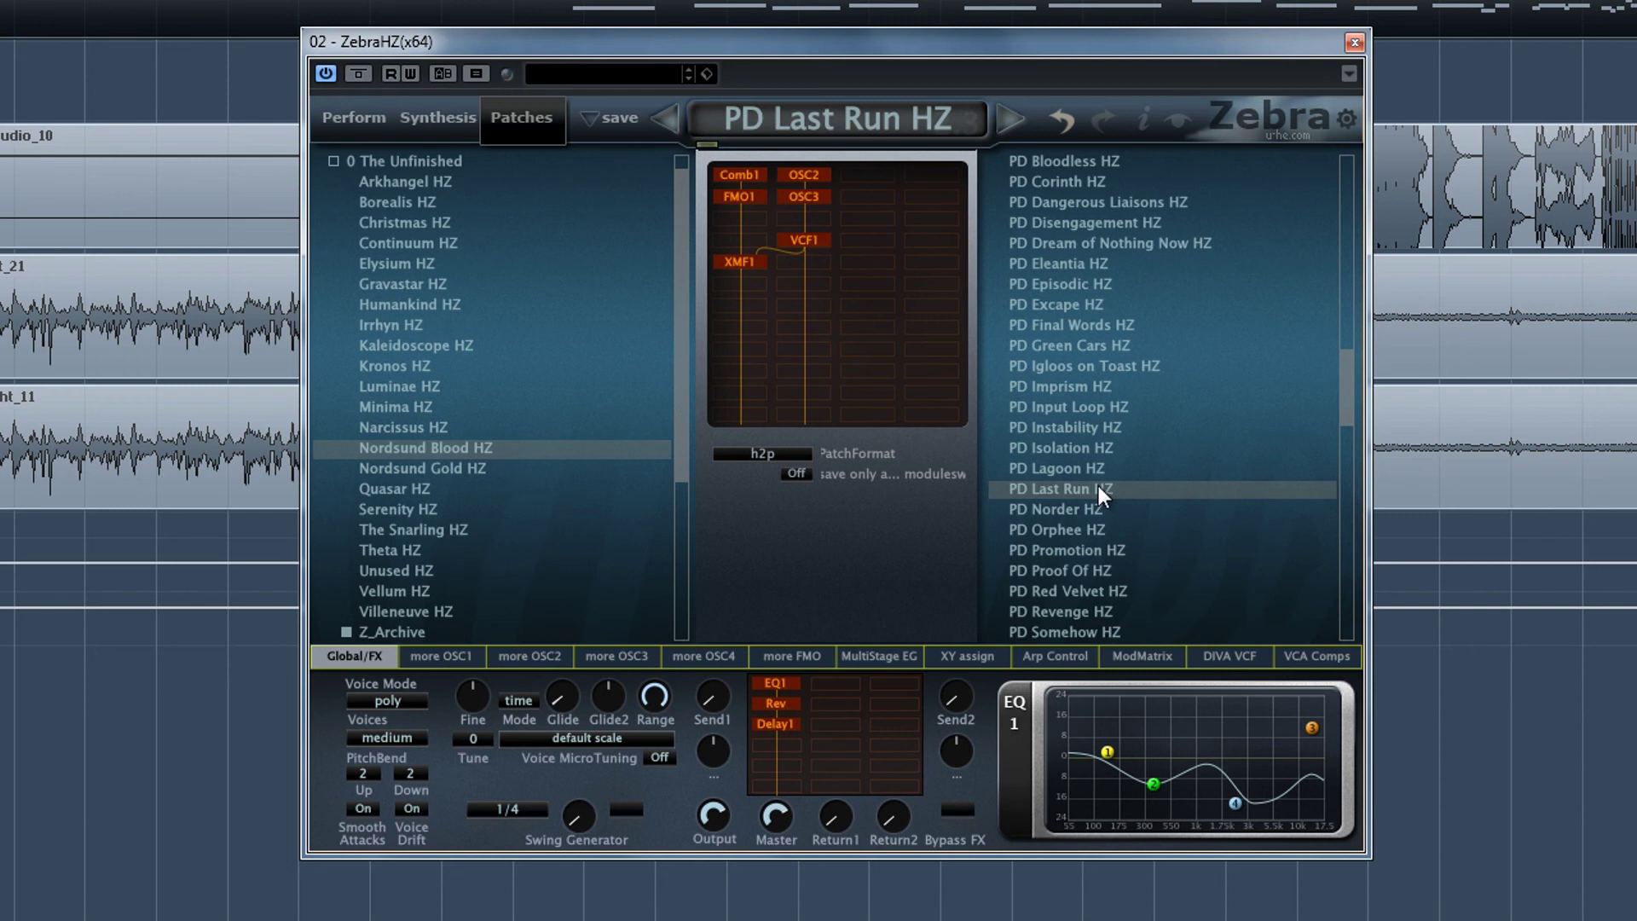
pyautogui.click(1113, 564)
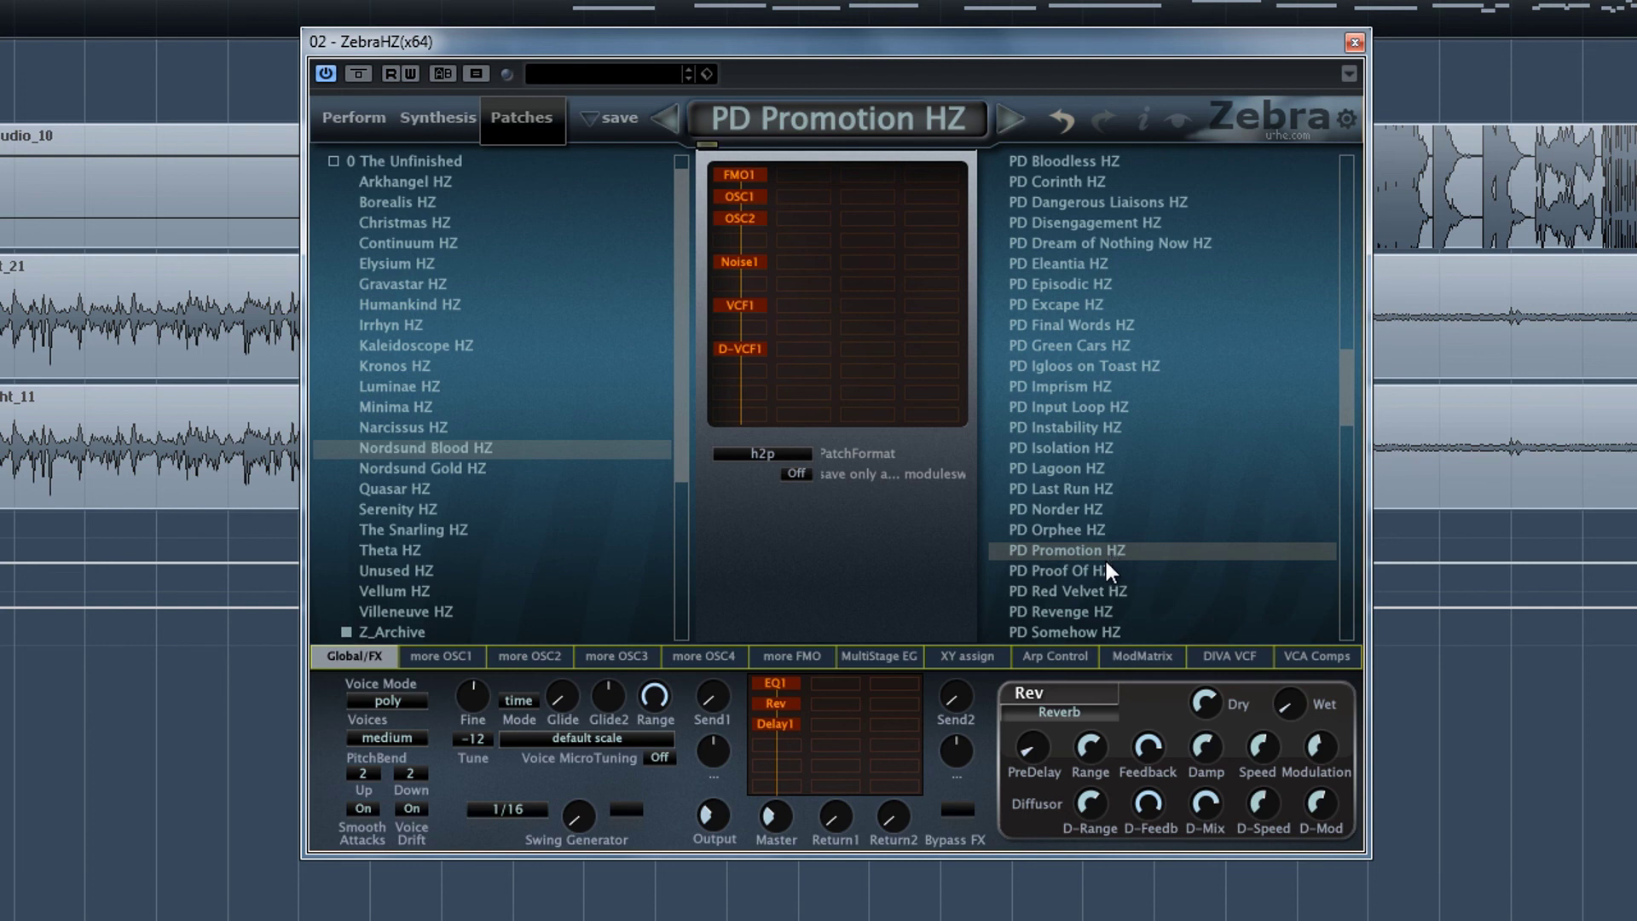
pyautogui.click(1075, 610)
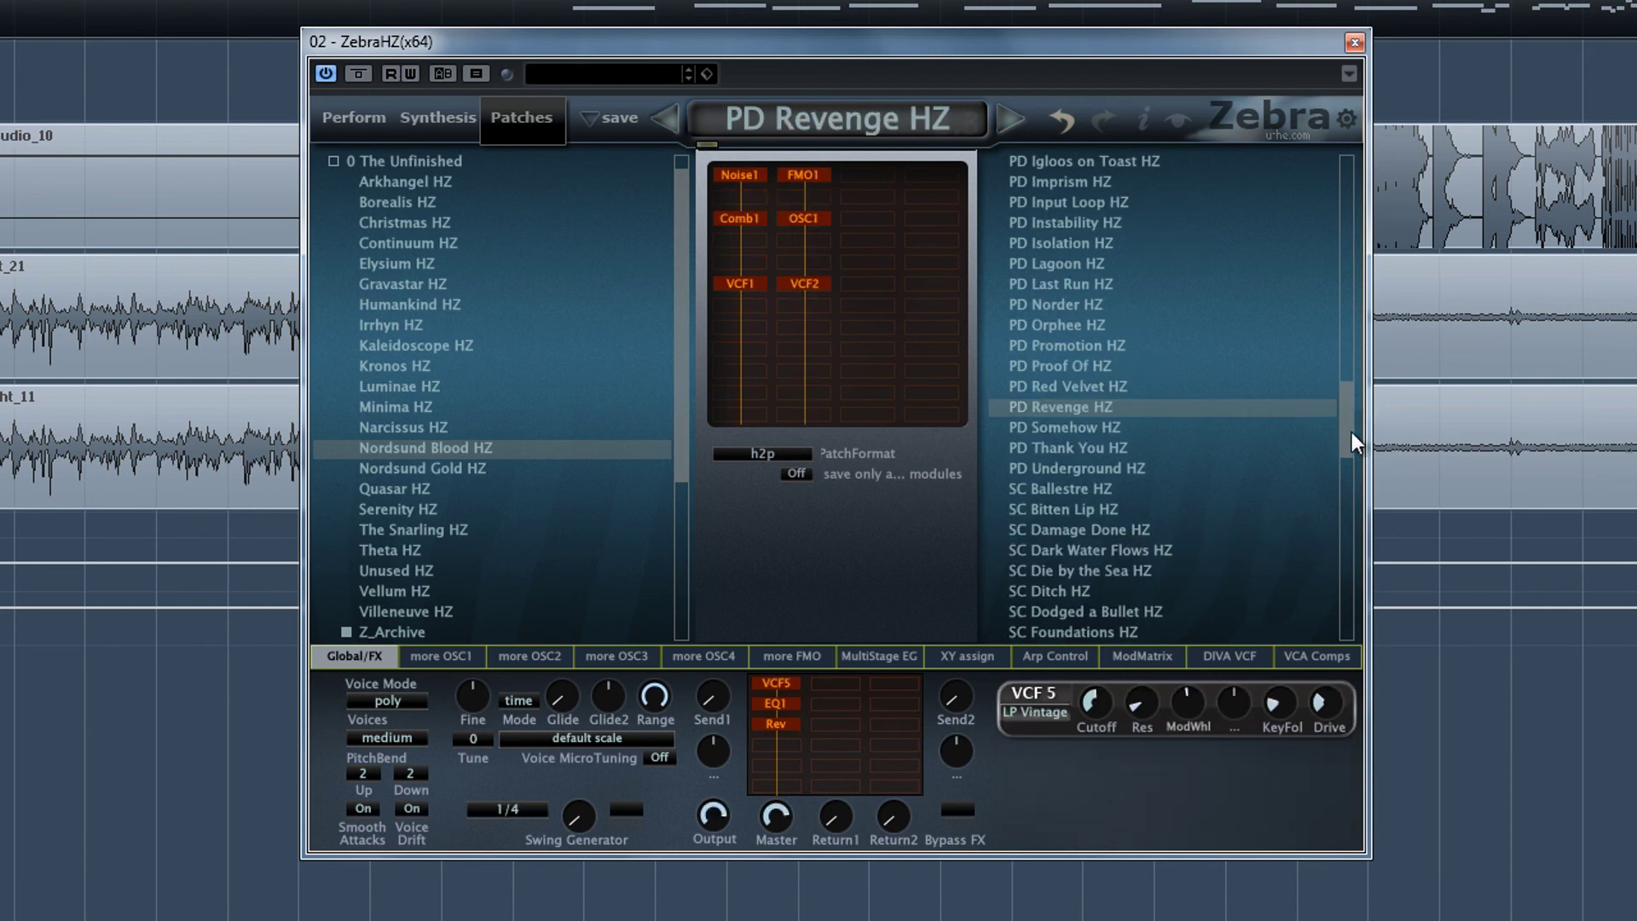
pyautogui.moveTo(1347, 428); pyautogui.dragTo(1347, 465)
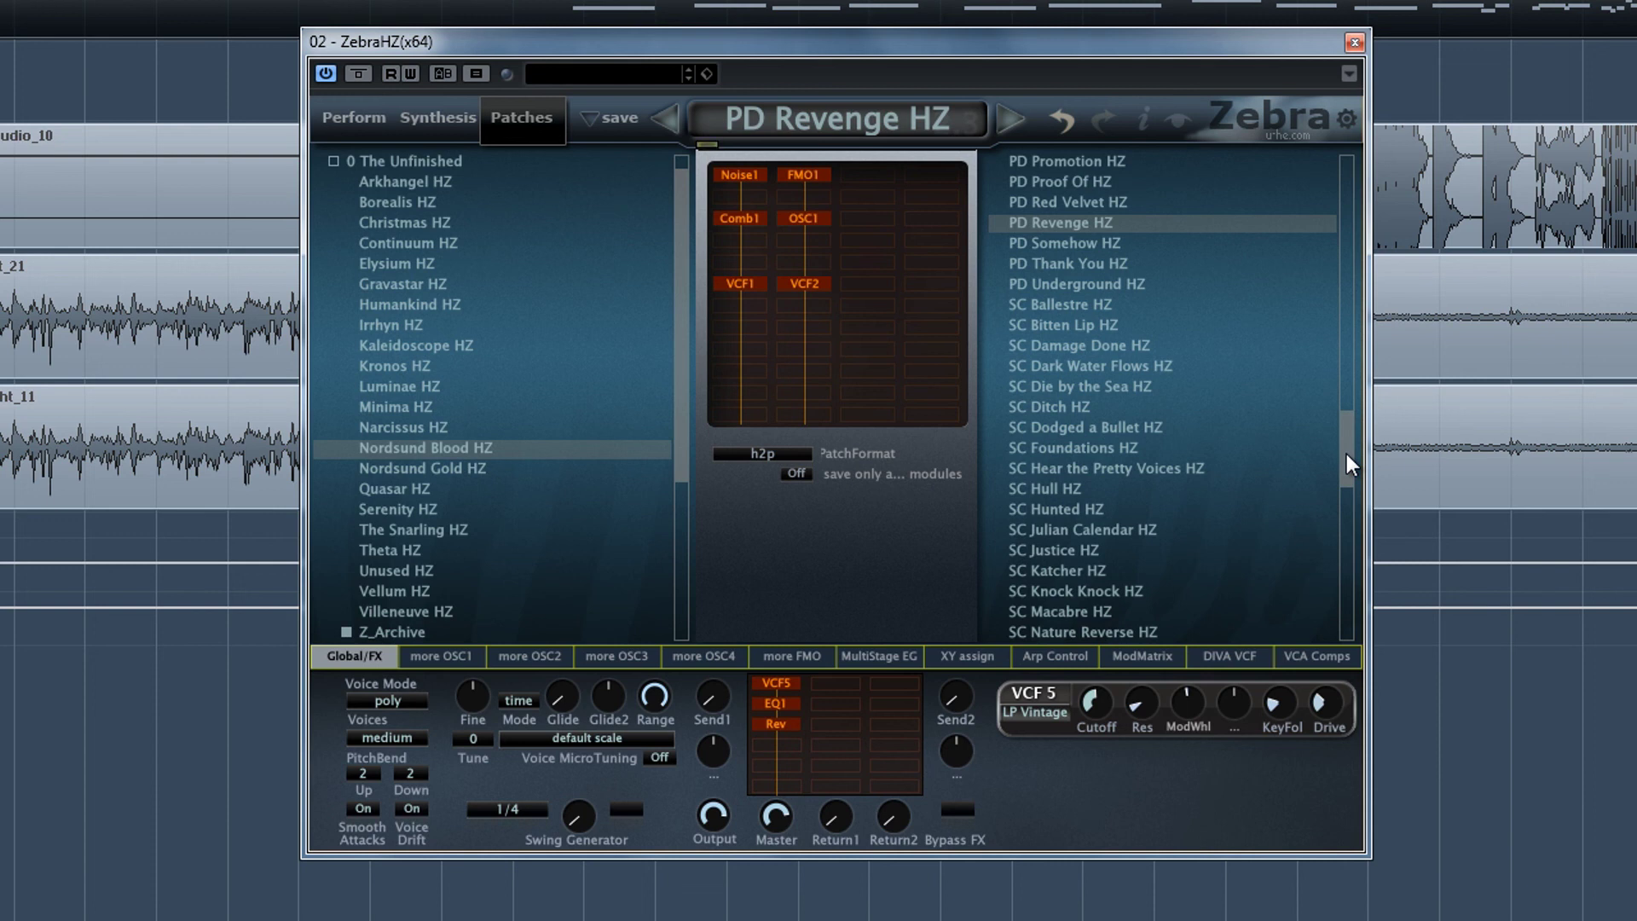
pyautogui.click(1093, 283)
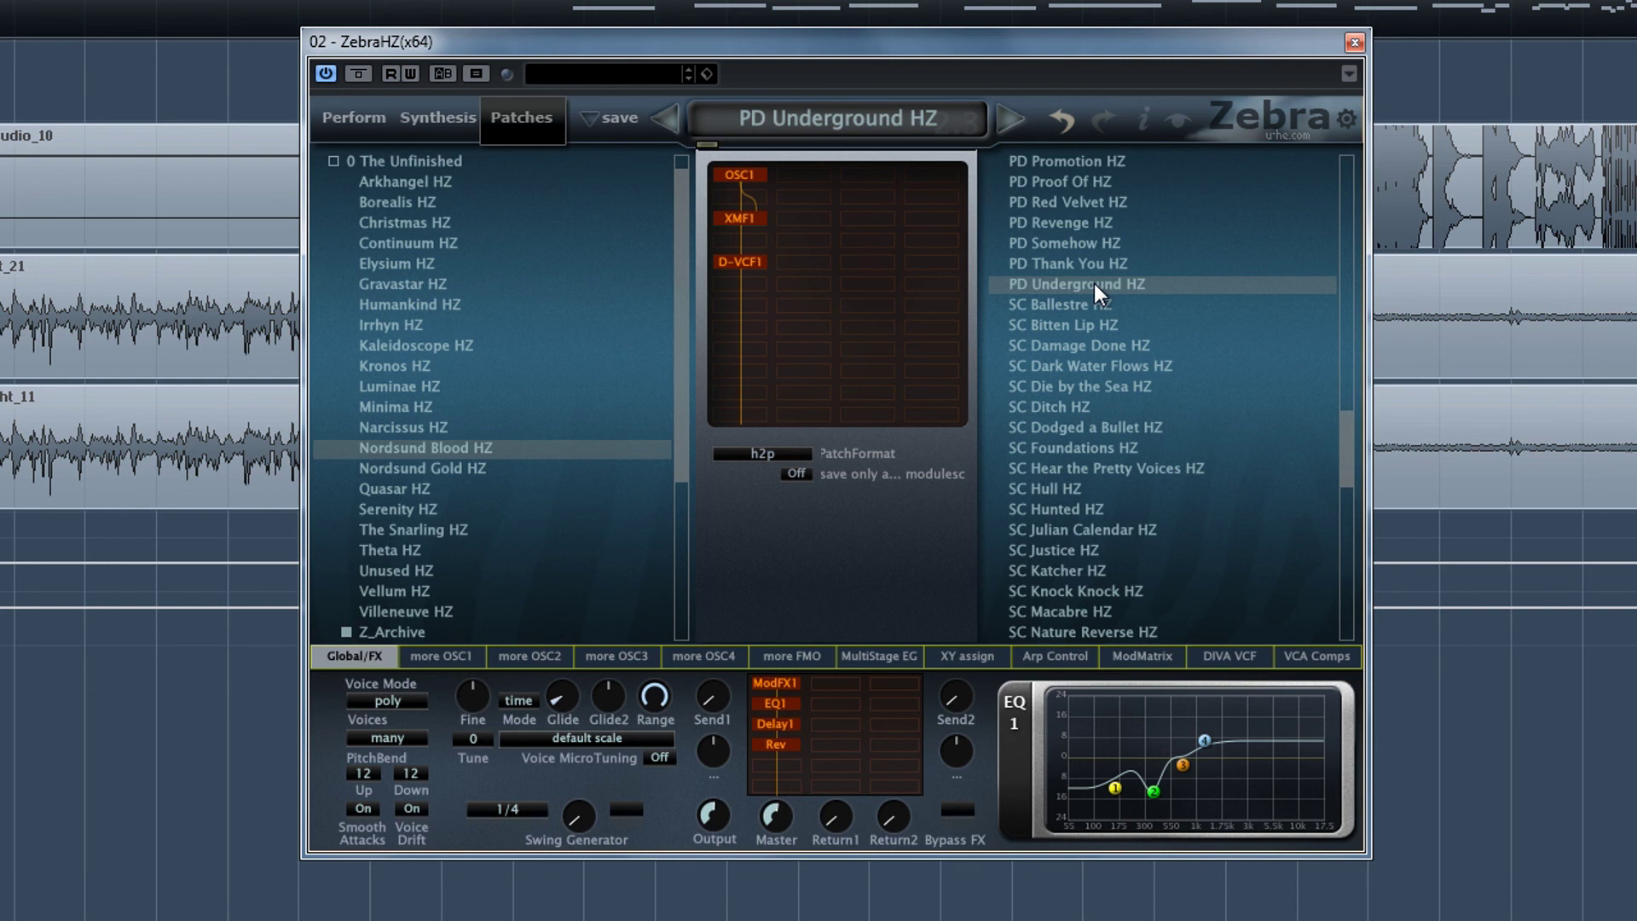
# Audition the SC patches SC Damage Done HZ, SC Ditch HZ, SC Hear the Pretty Voices HZ and SC Julian Calendar HZ in turn.
pyautogui.click(1097, 347)
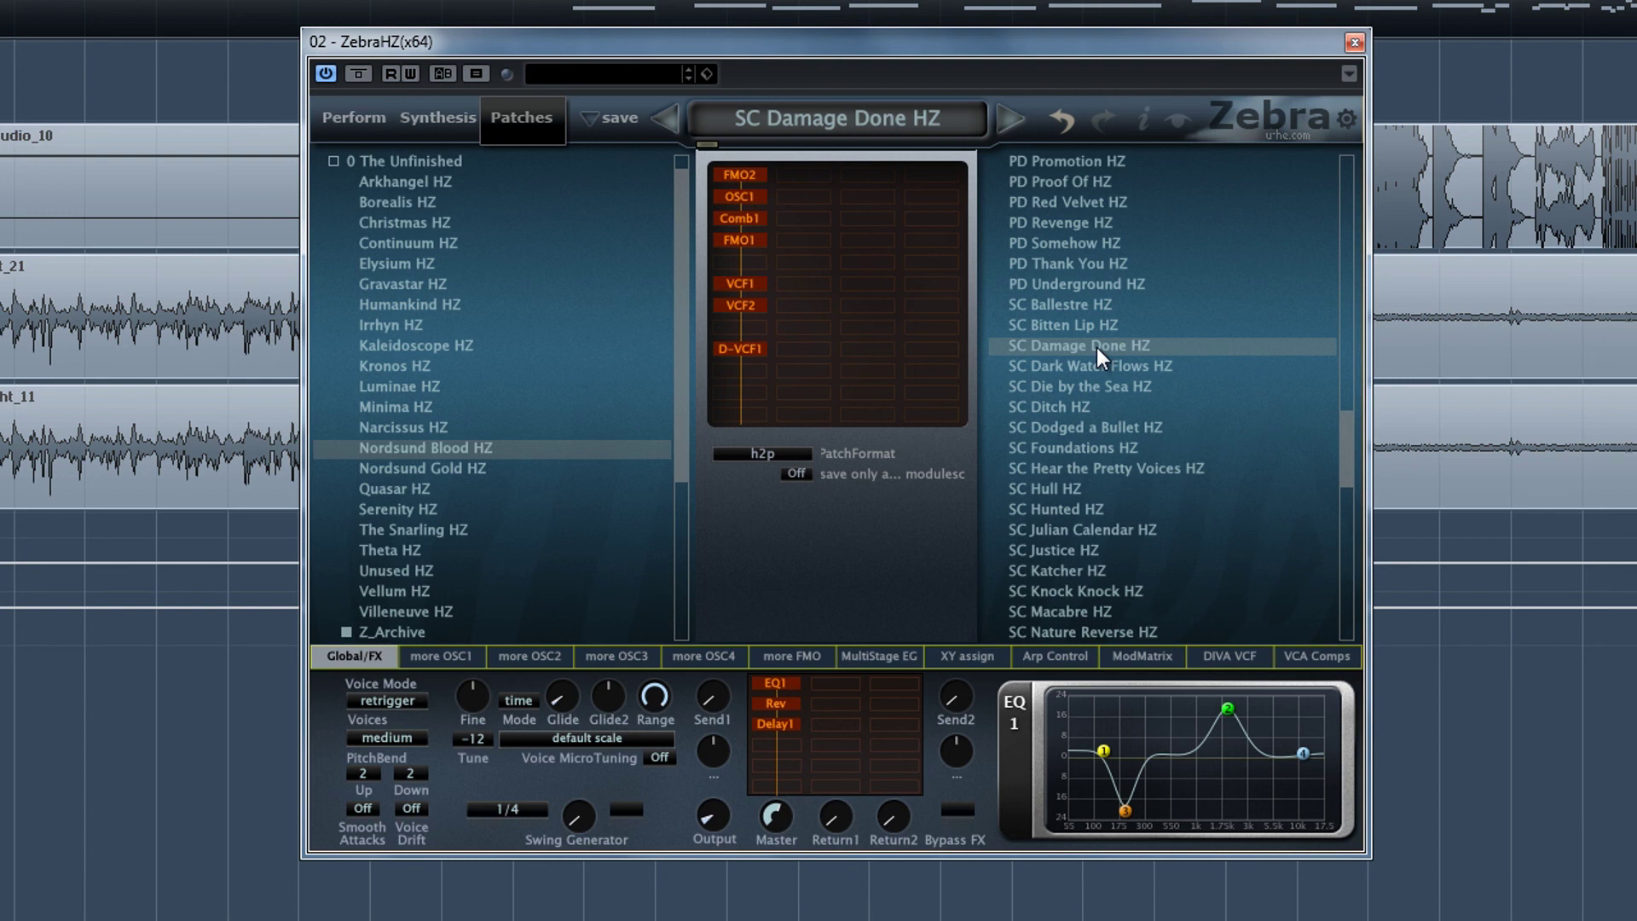
pyautogui.click(1086, 405)
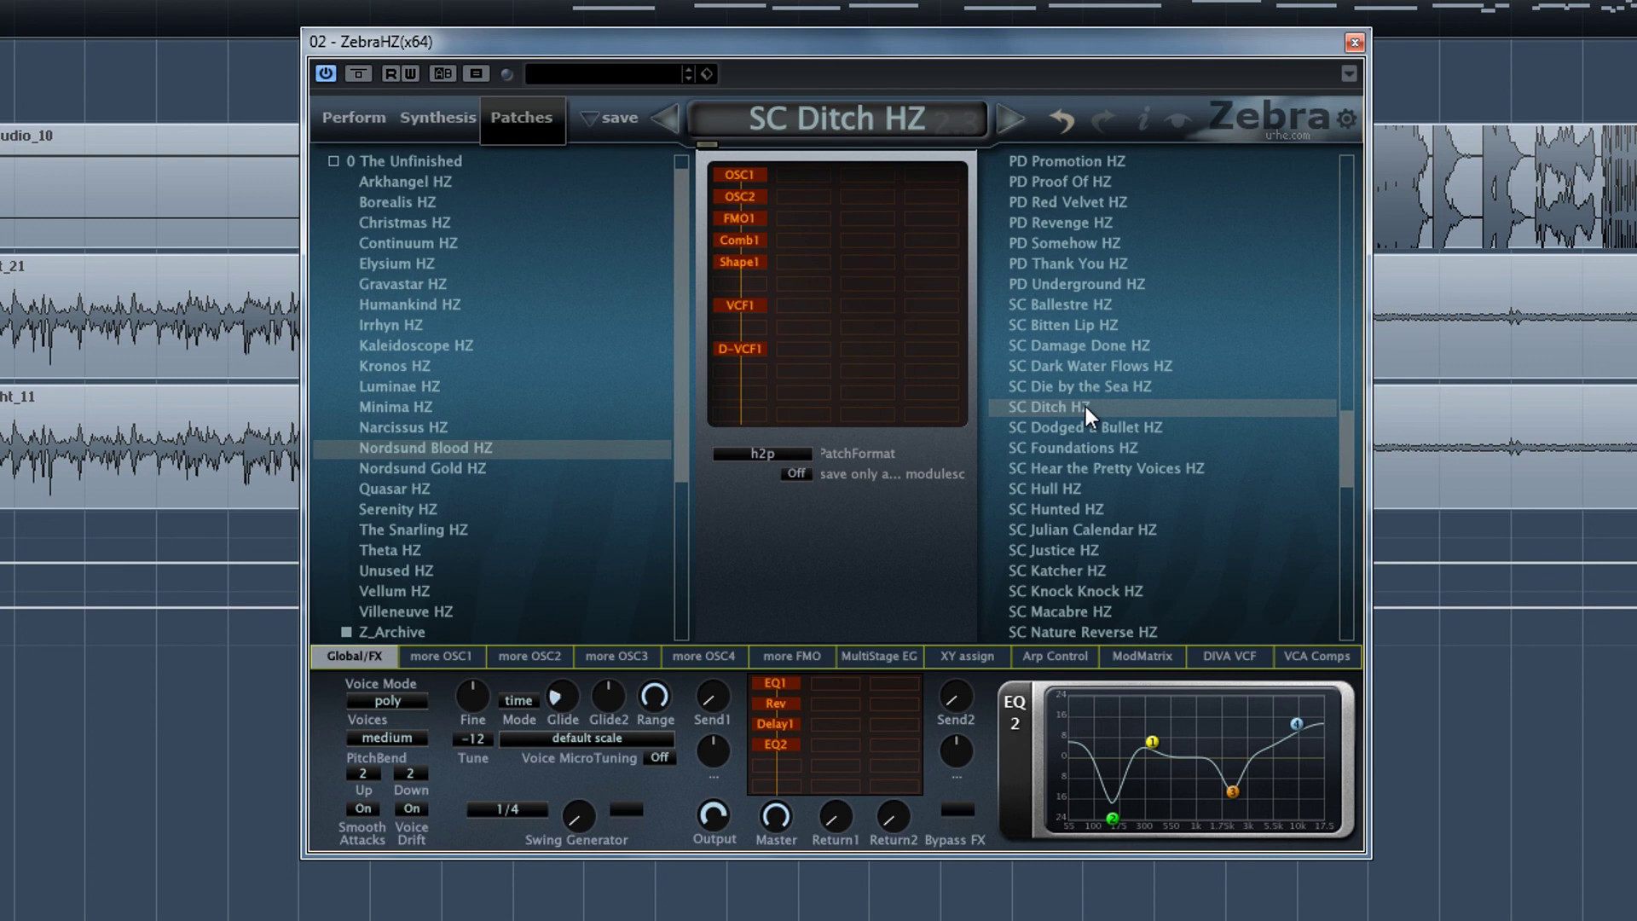
pyautogui.click(1079, 469)
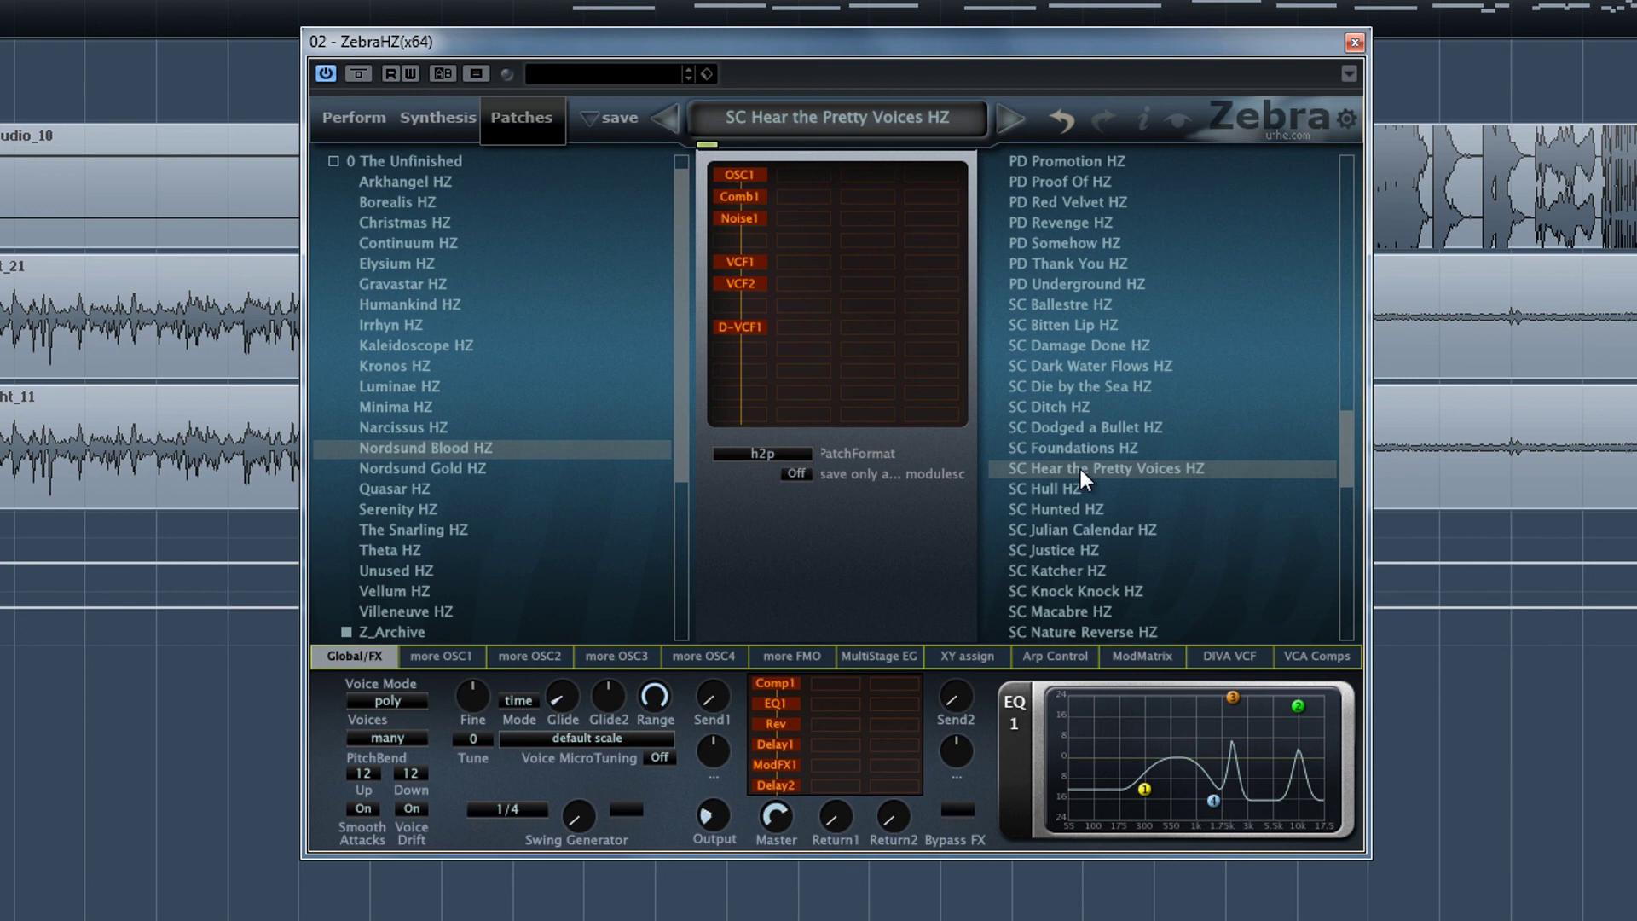
pyautogui.click(1125, 532)
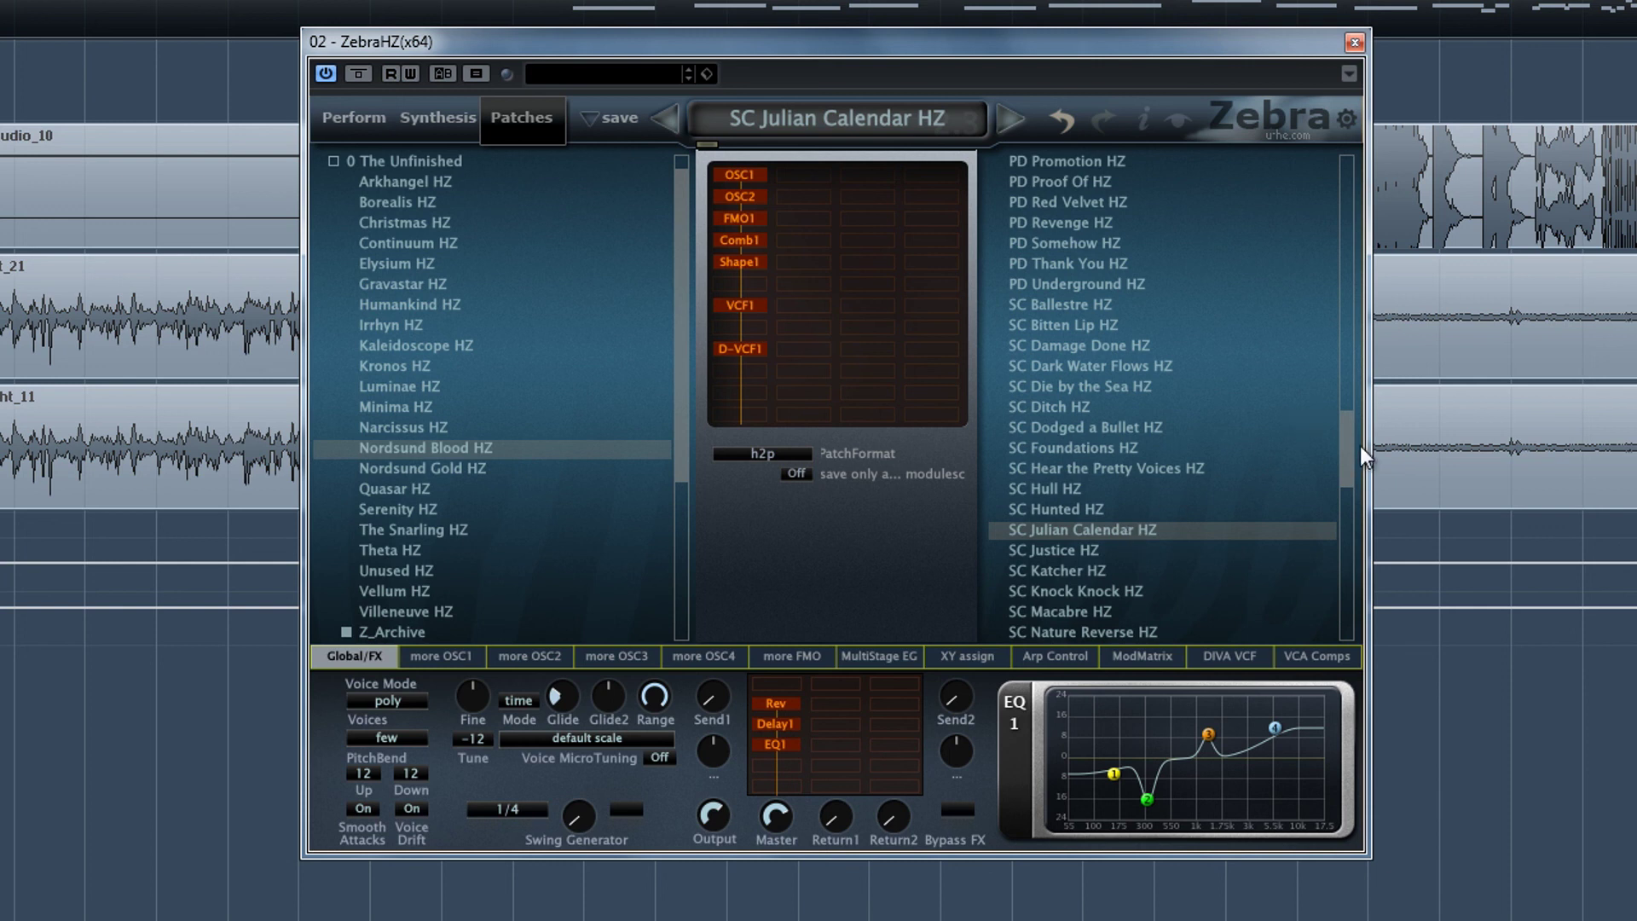
# Audition the SC patches SC Knock Knock HZ, SC Others HZ, SC Stolen HZ and SC The Other Woman HZ in turn.
pyautogui.moveTo(1349, 445); pyautogui.dragTo(1348, 474)
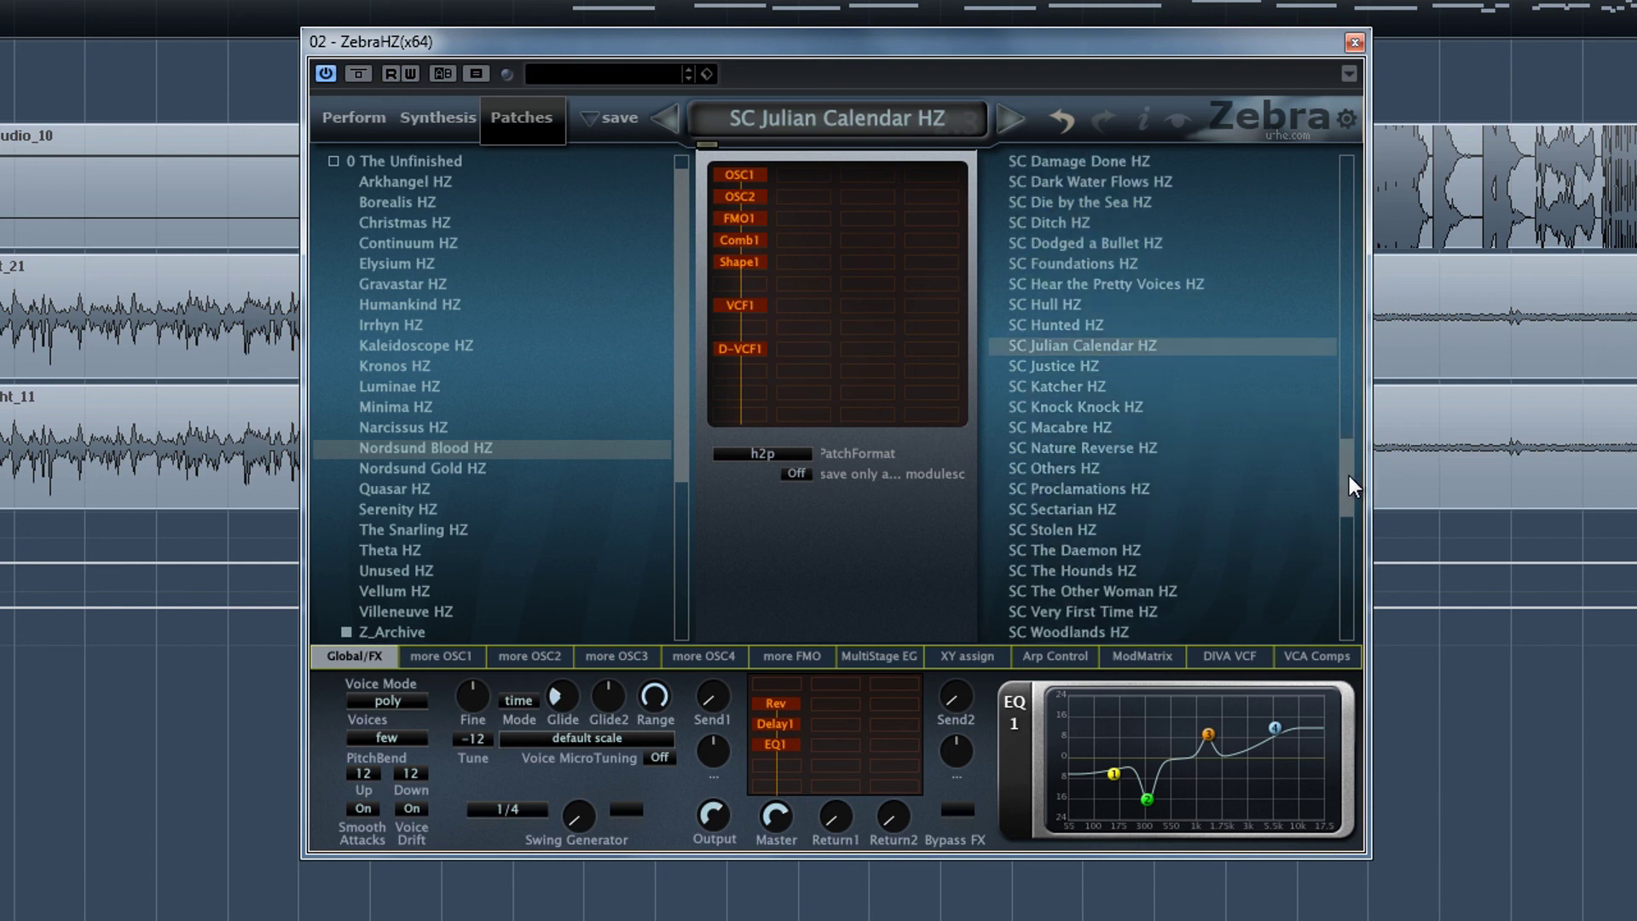
pyautogui.click(1137, 407)
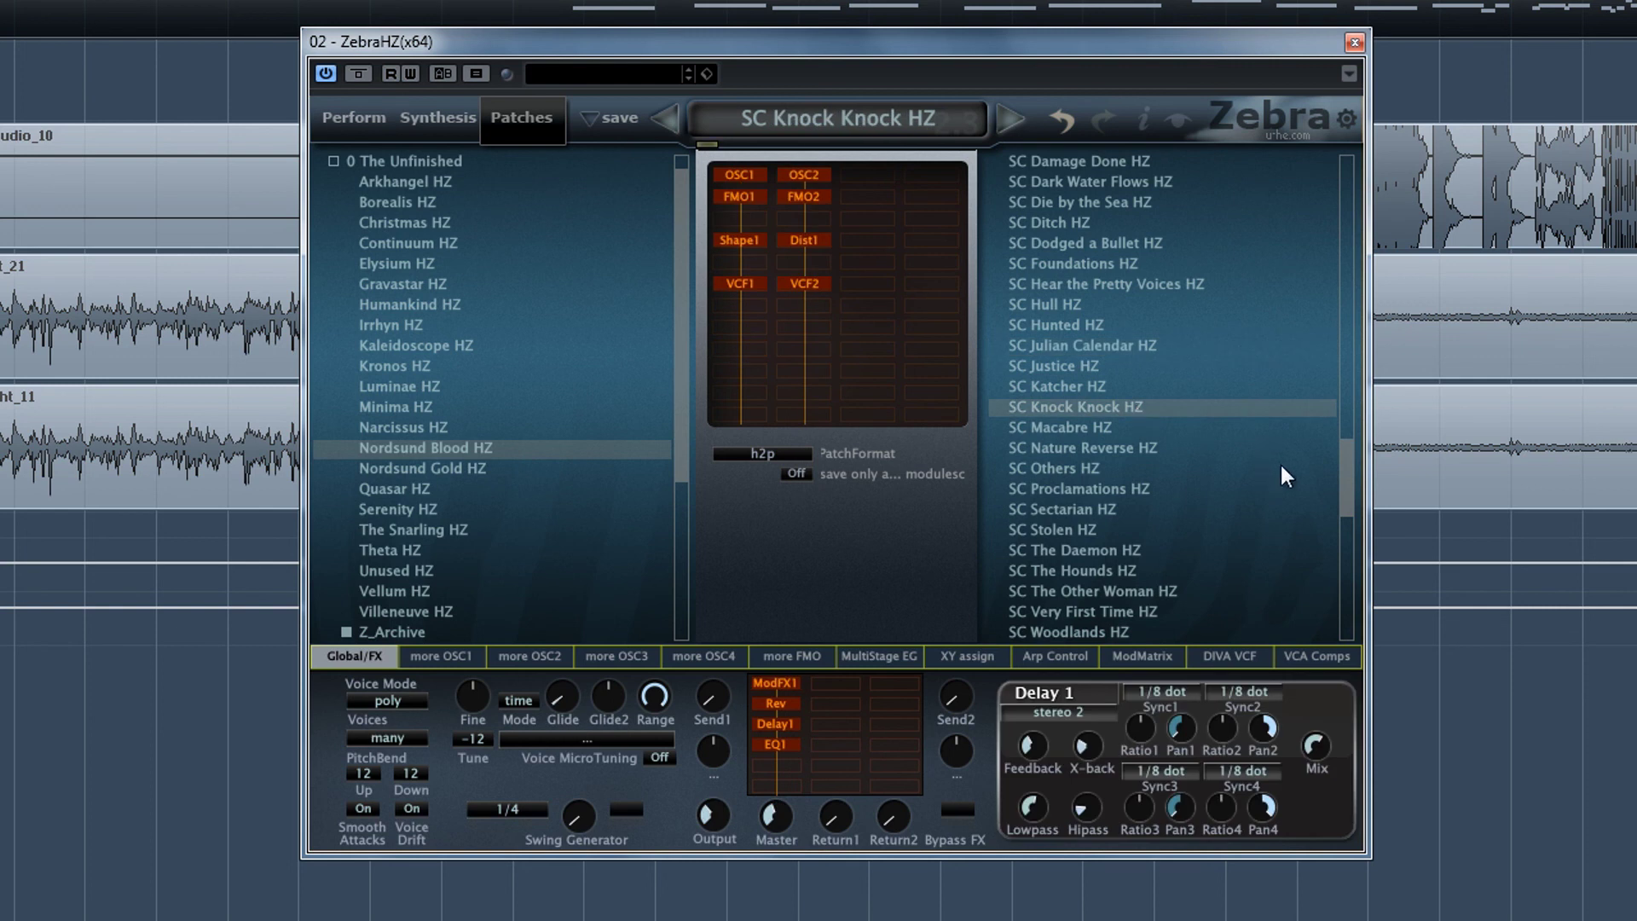
pyautogui.moveTo(1344, 463); pyautogui.dragTo(1349, 489)
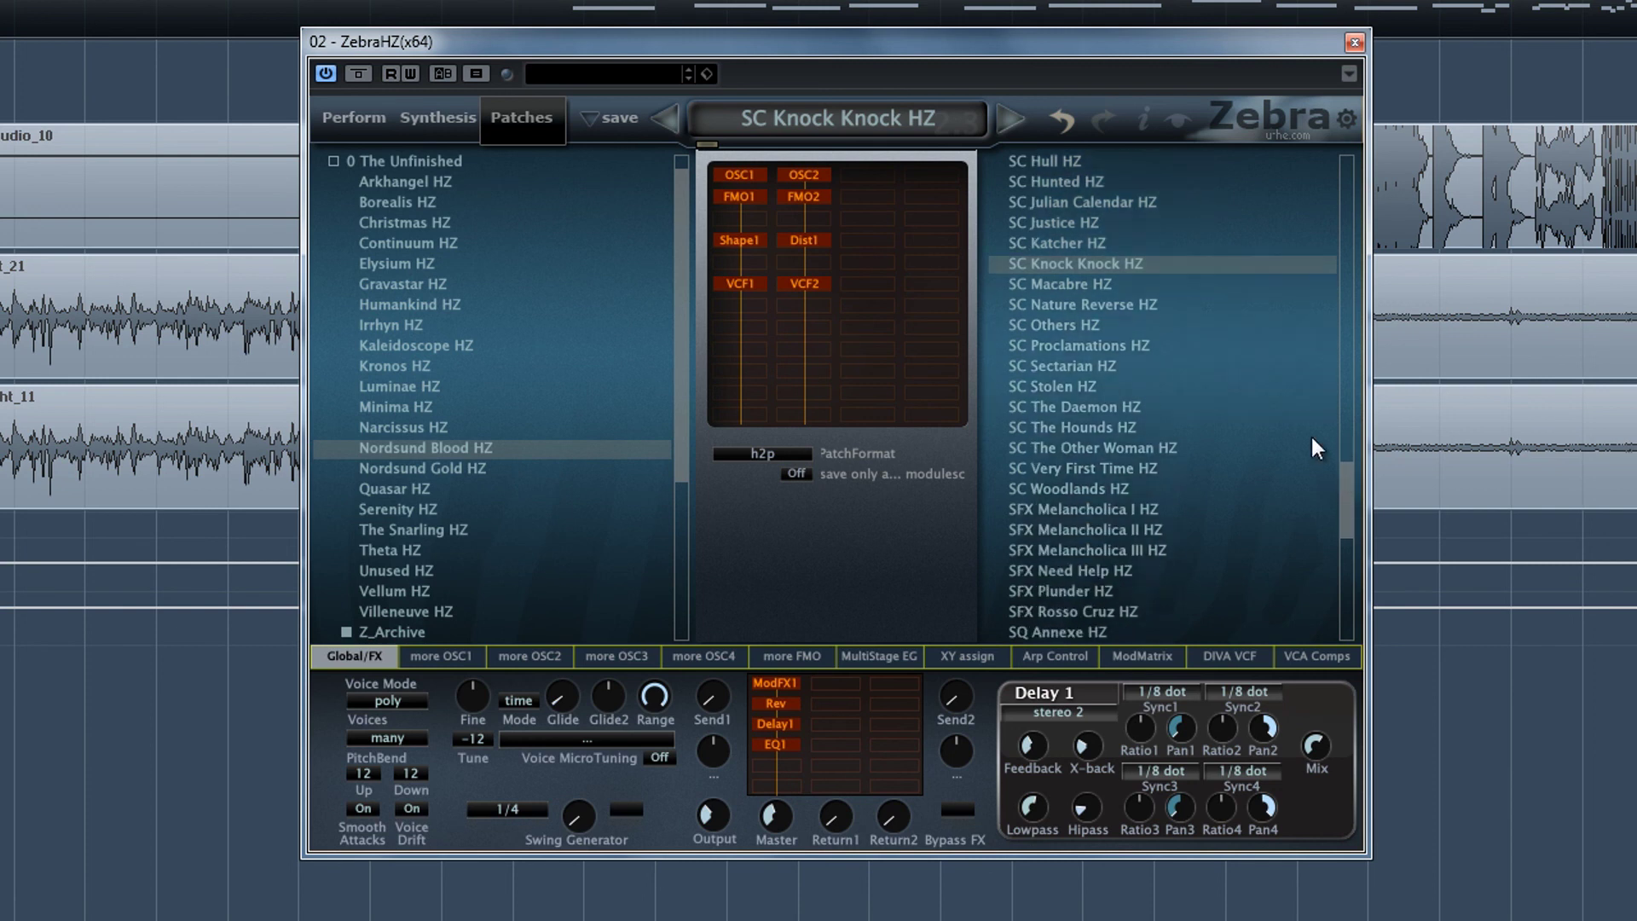
pyautogui.click(1138, 324)
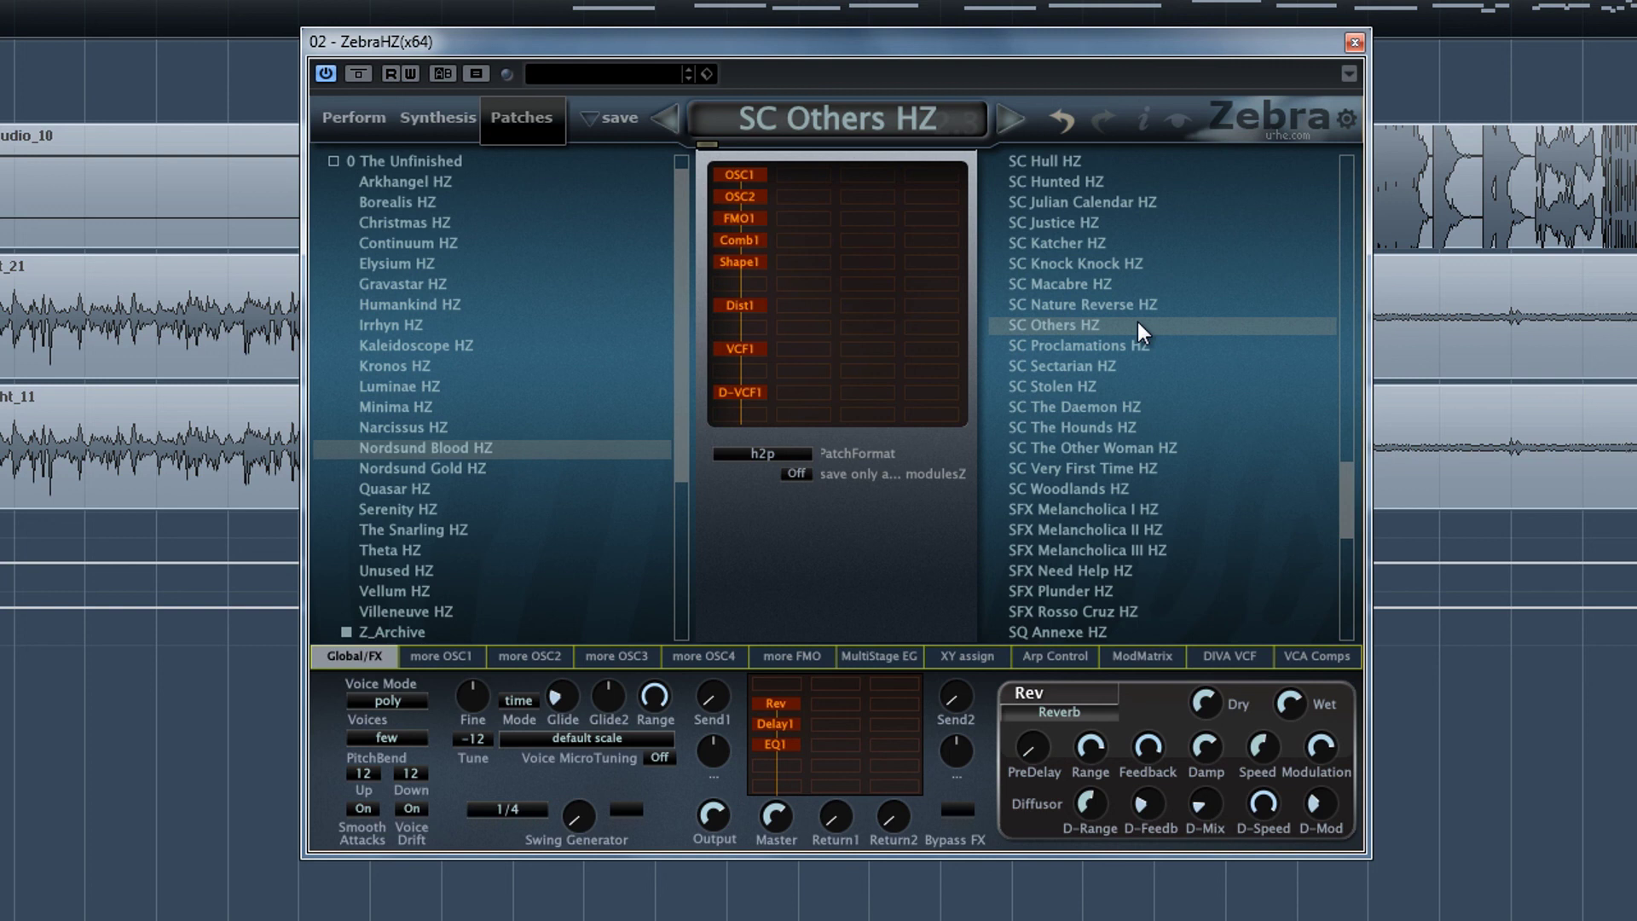
pyautogui.click(1116, 386)
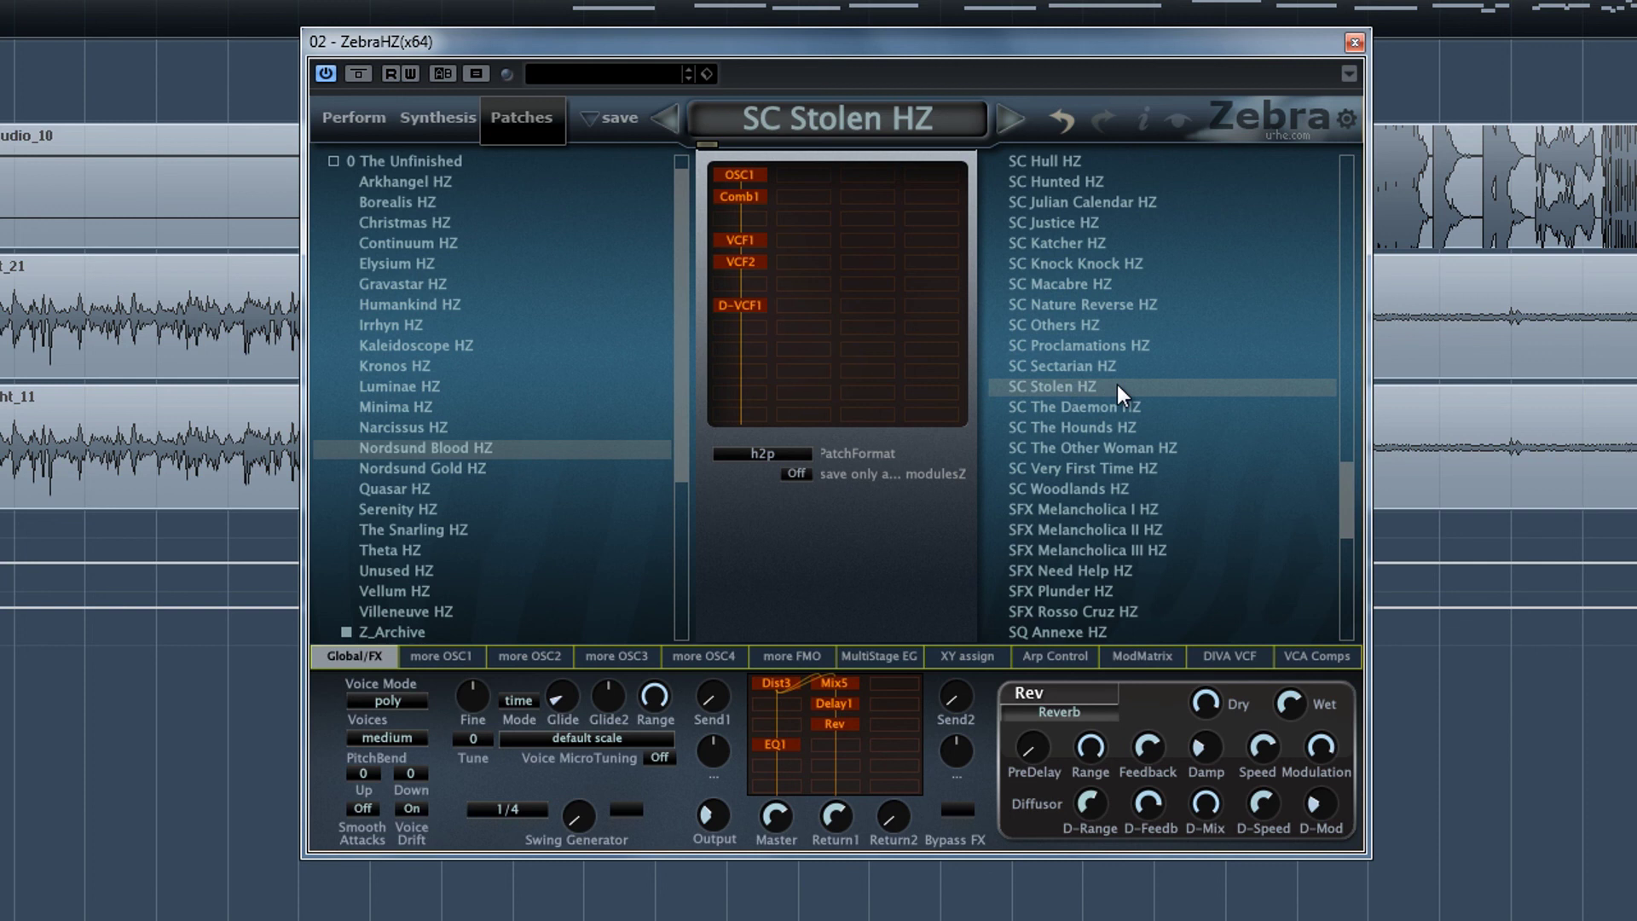
pyautogui.click(1091, 448)
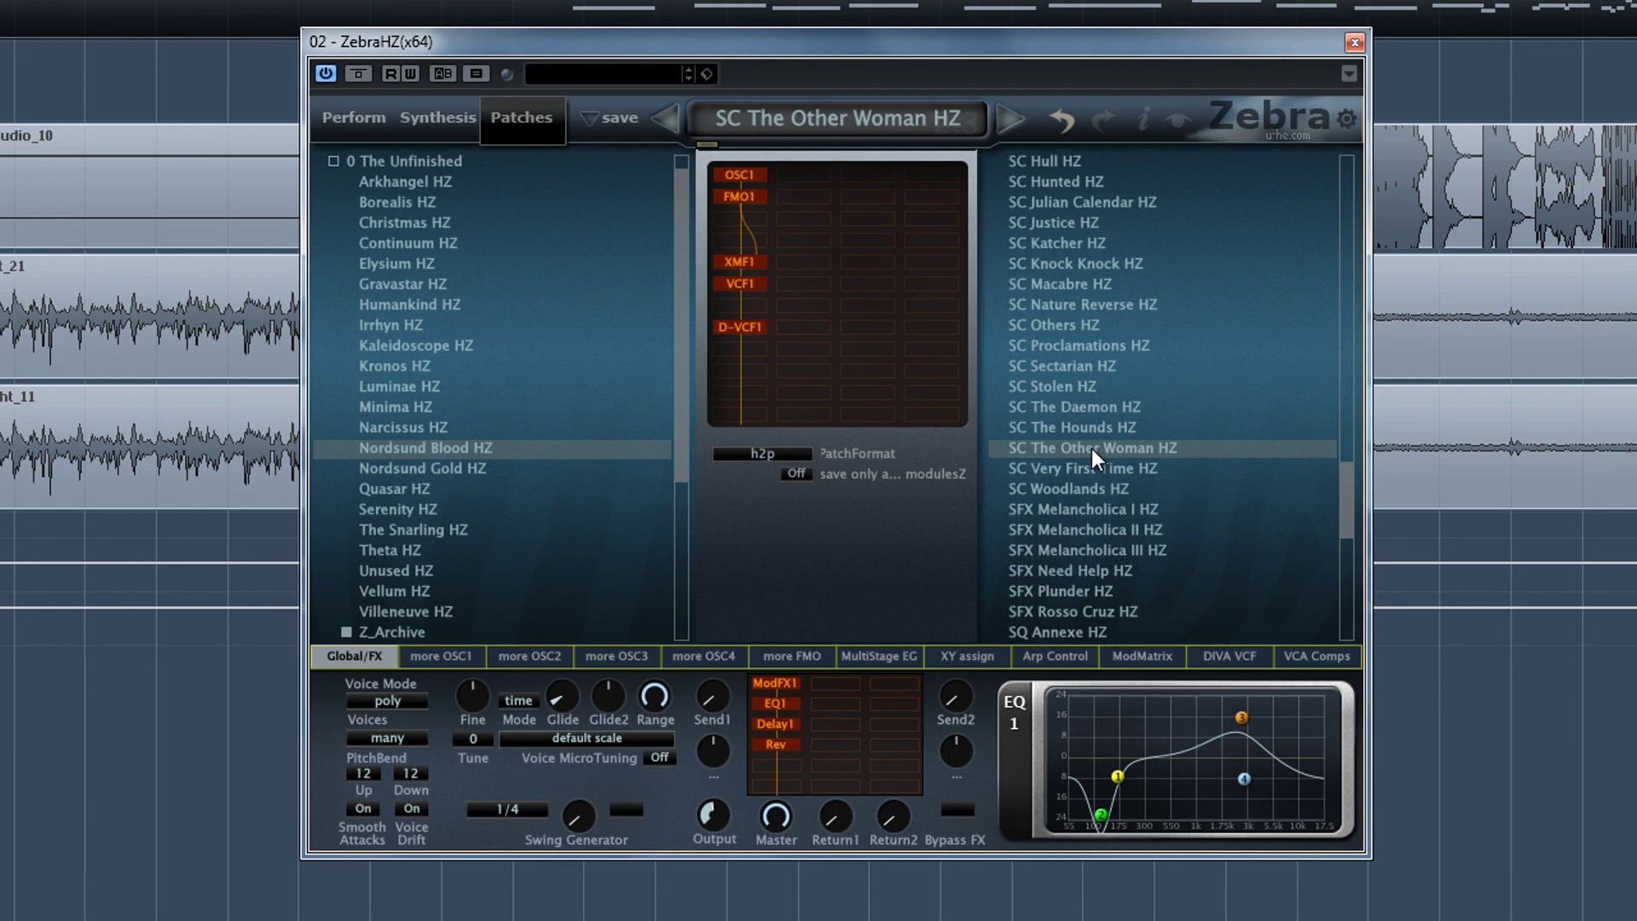
# Audition the SFX patches SFX Melancholica I HZ and SFX Need Help HZ in turn.
pyautogui.click(1106, 510)
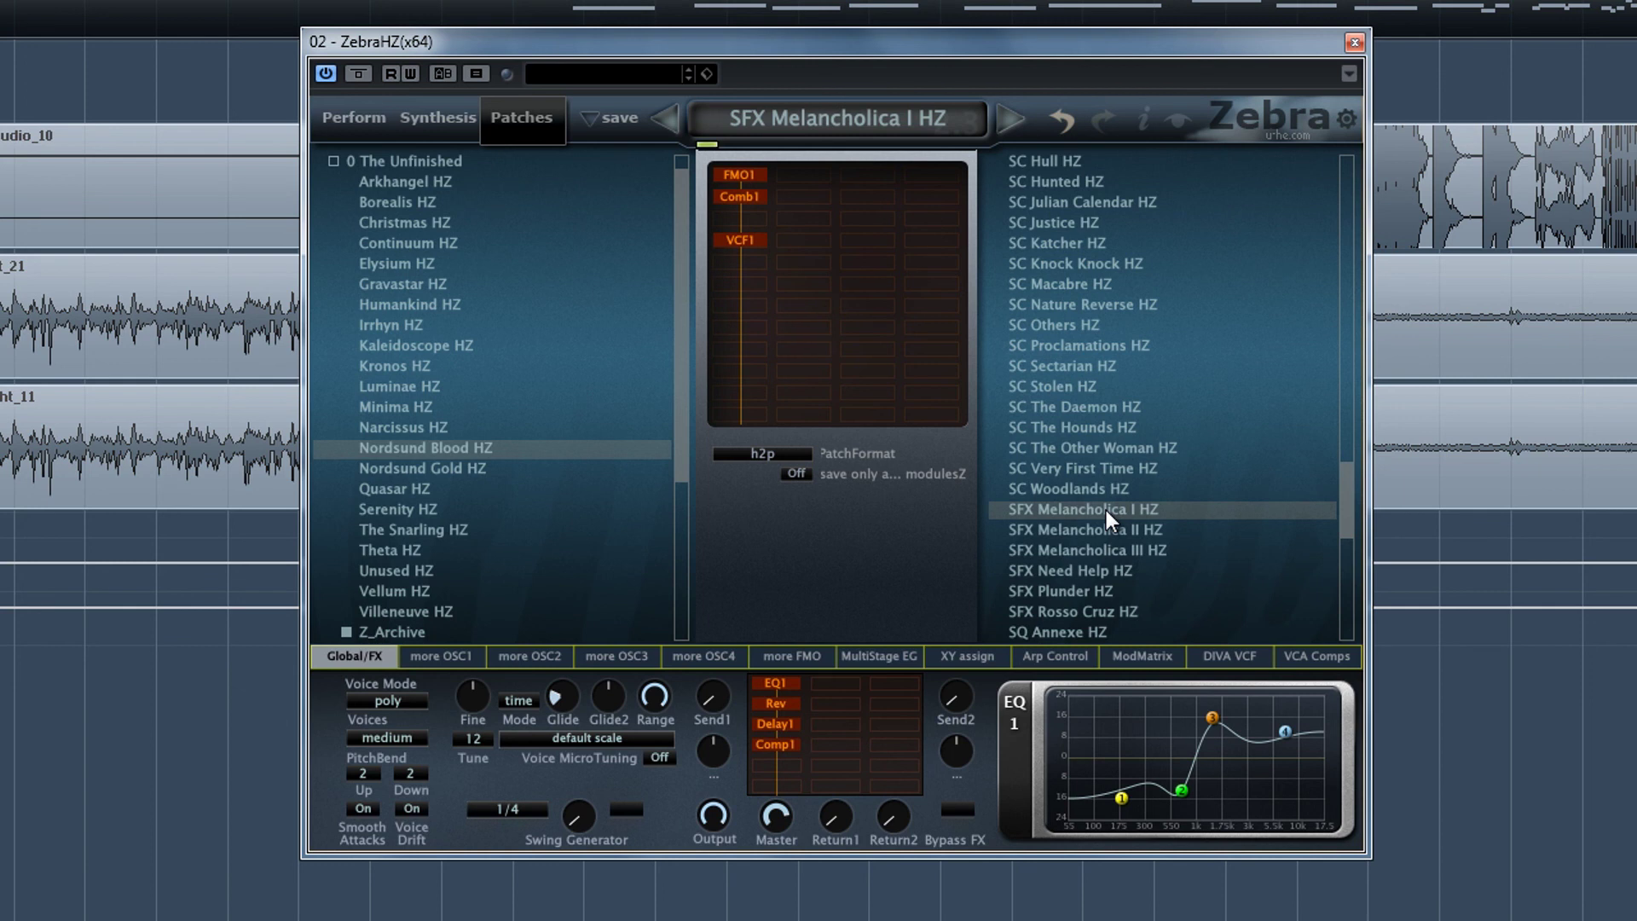
pyautogui.click(1093, 571)
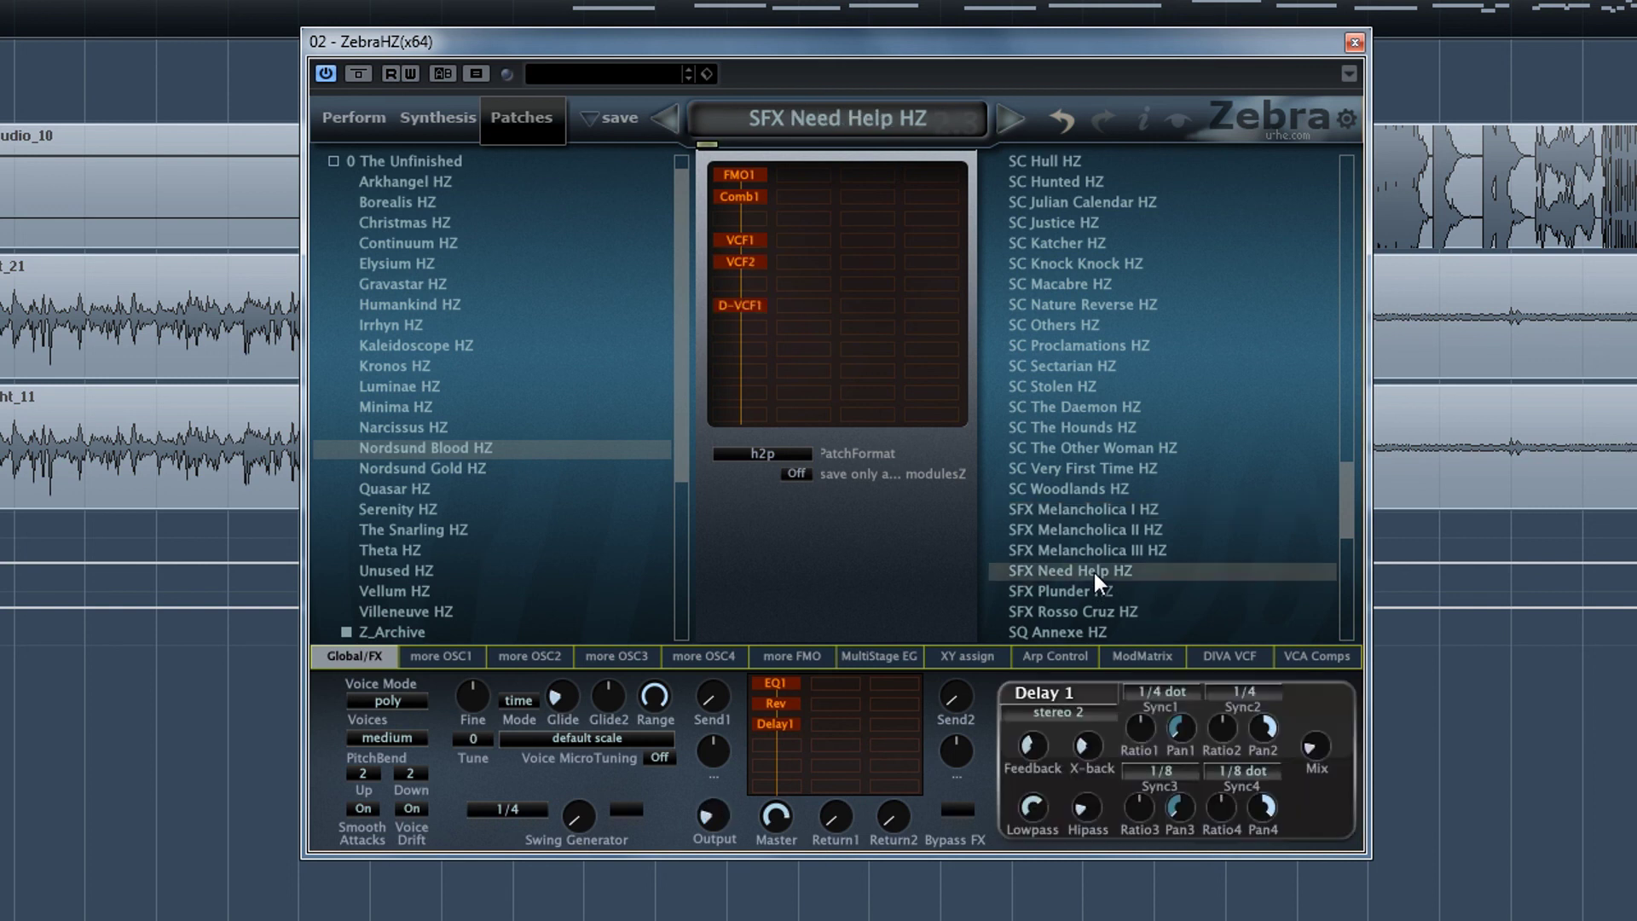
# Audition the SQ patches SQ Annexe HZ, SQ Dalian HZ, SQ Good News HZ and SQ Keye HZ in turn.
pyautogui.moveTo(1355, 523); pyautogui.dragTo(1347, 571)
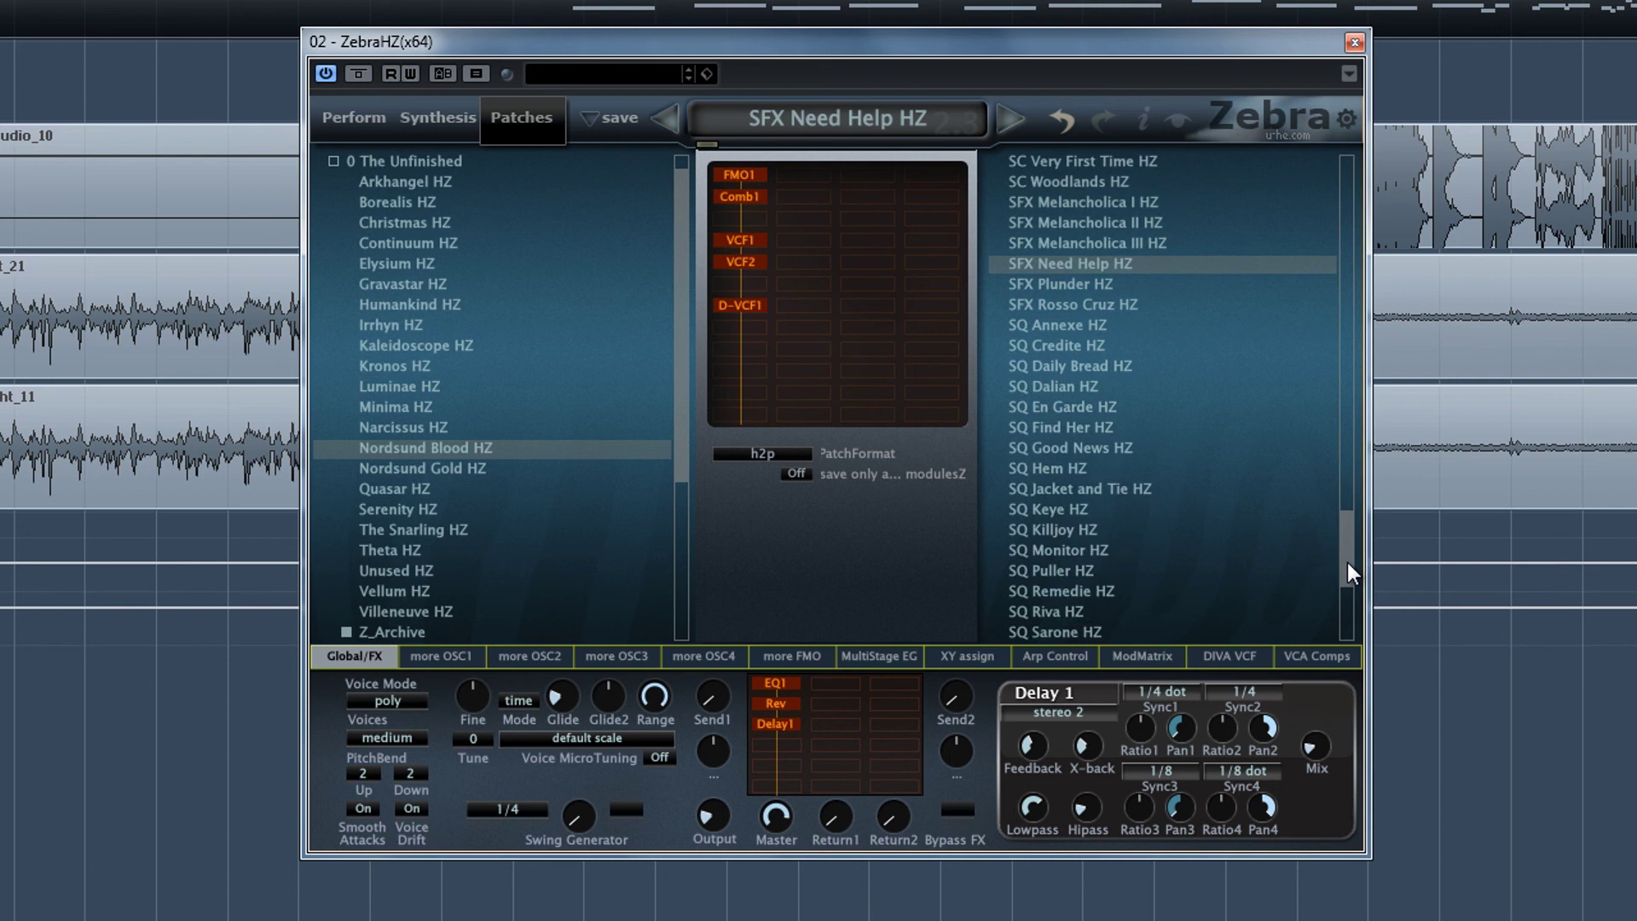
pyautogui.click(1047, 324)
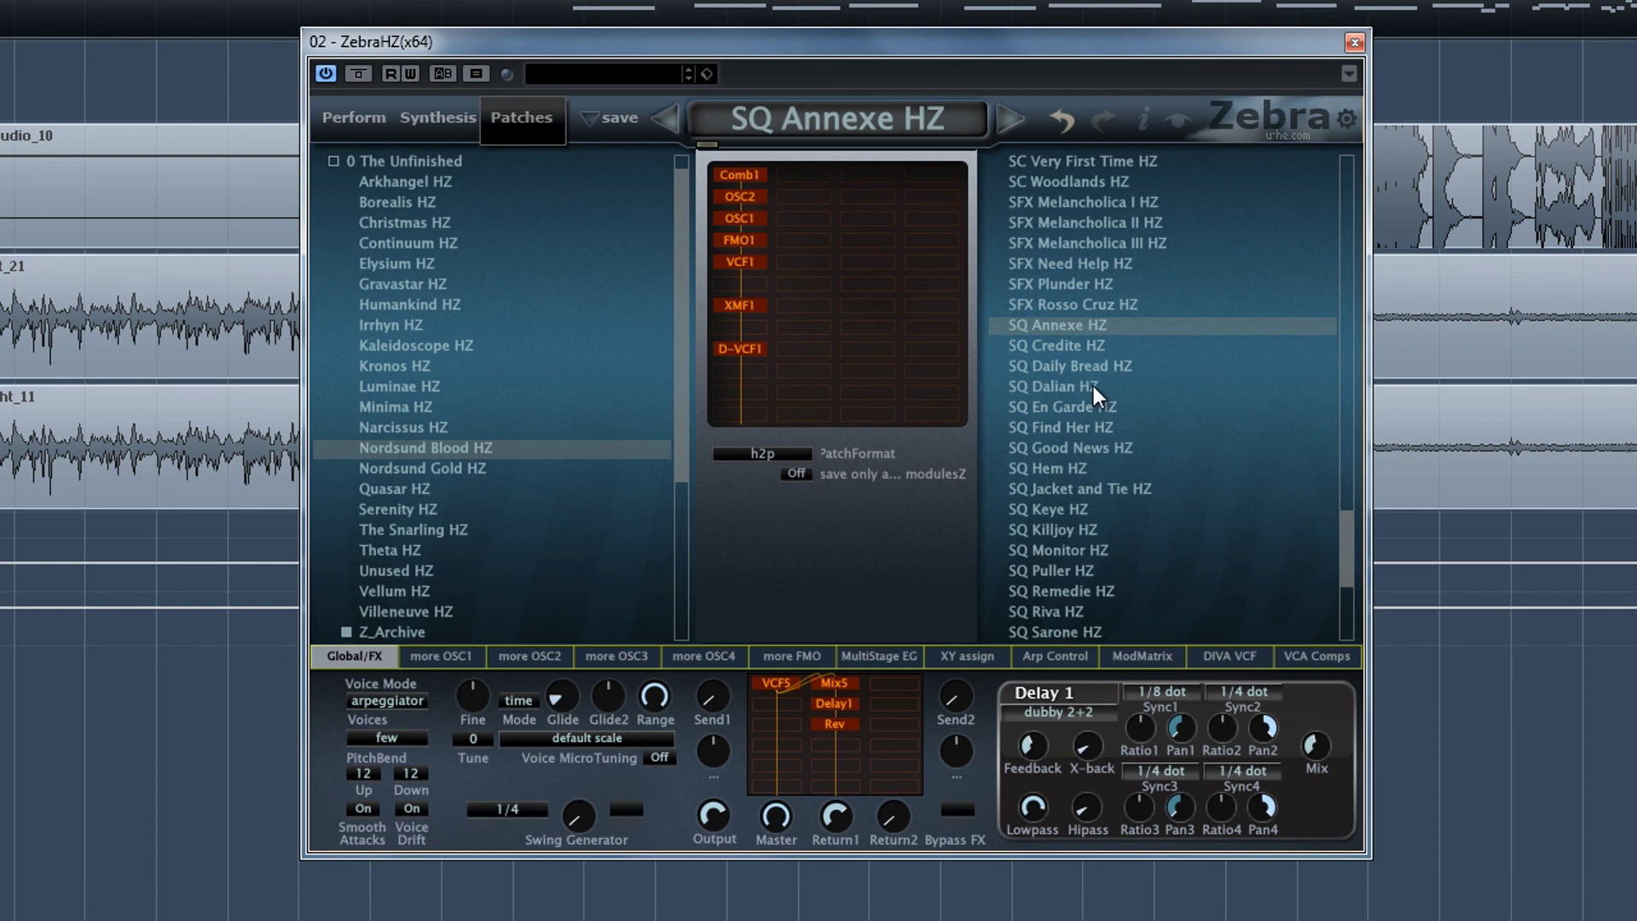
pyautogui.click(1092, 386)
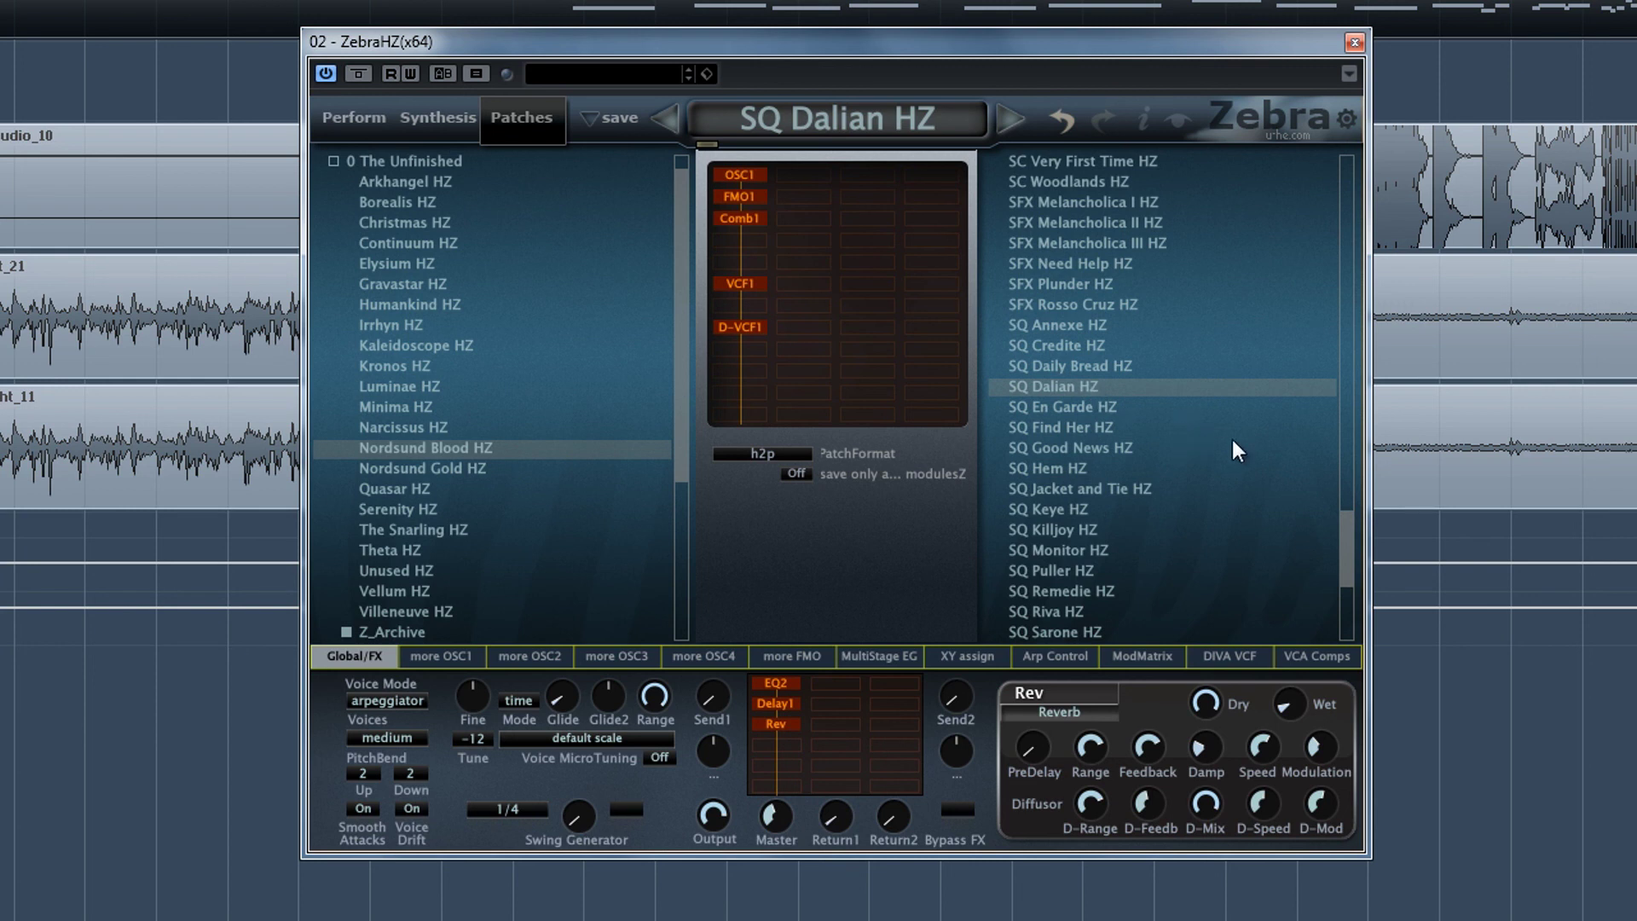
pyautogui.click(1151, 451)
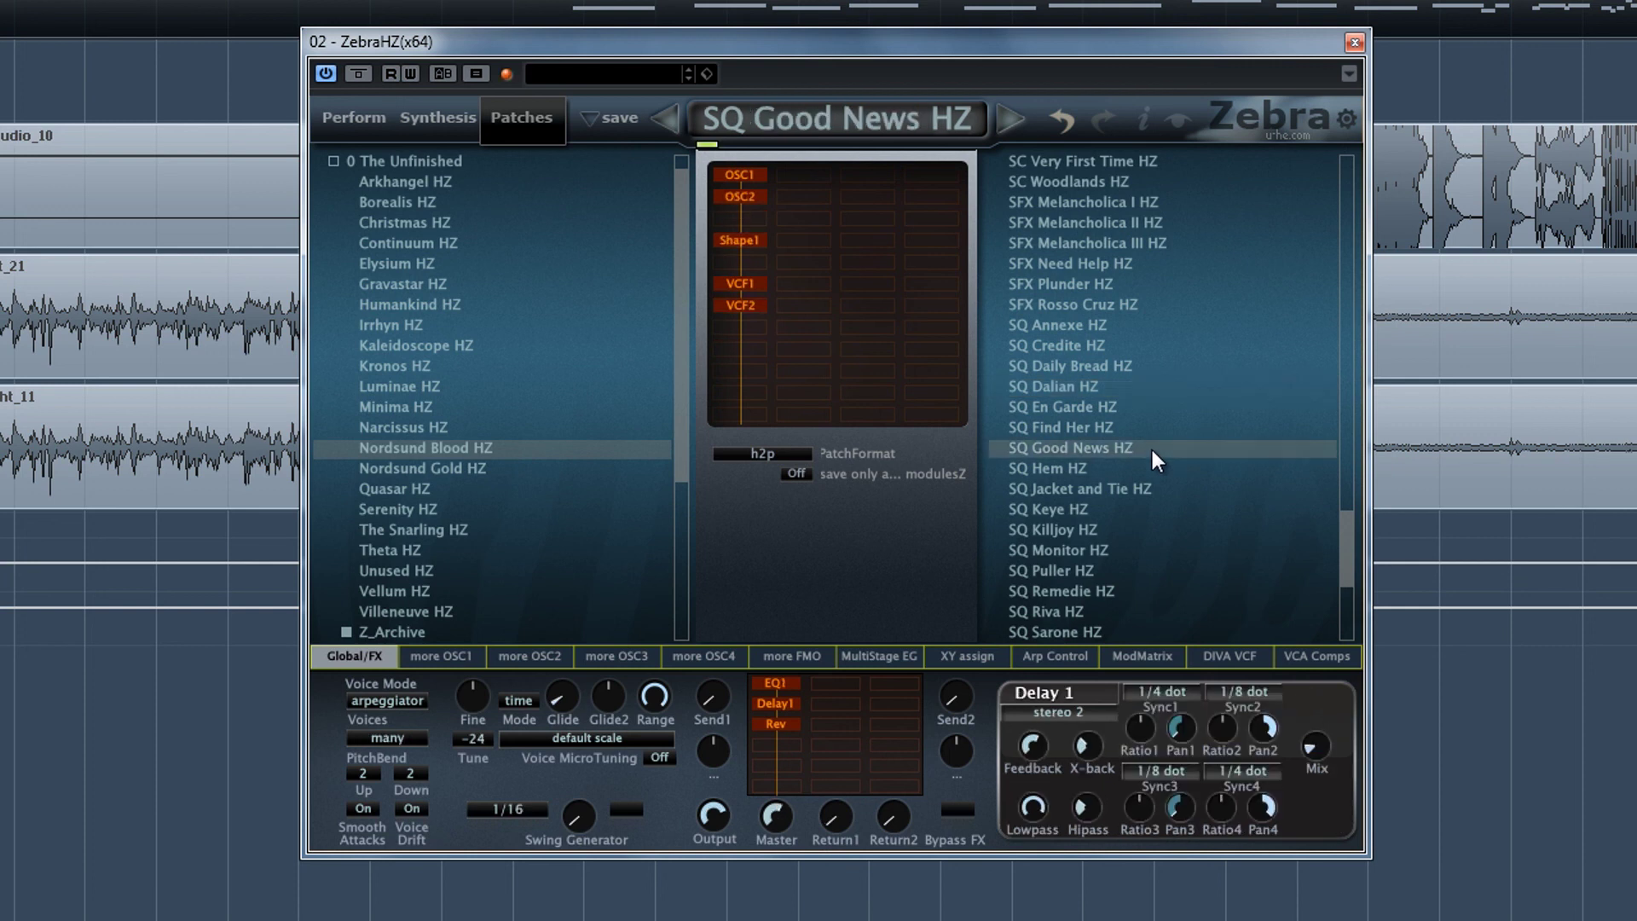
pyautogui.click(1161, 509)
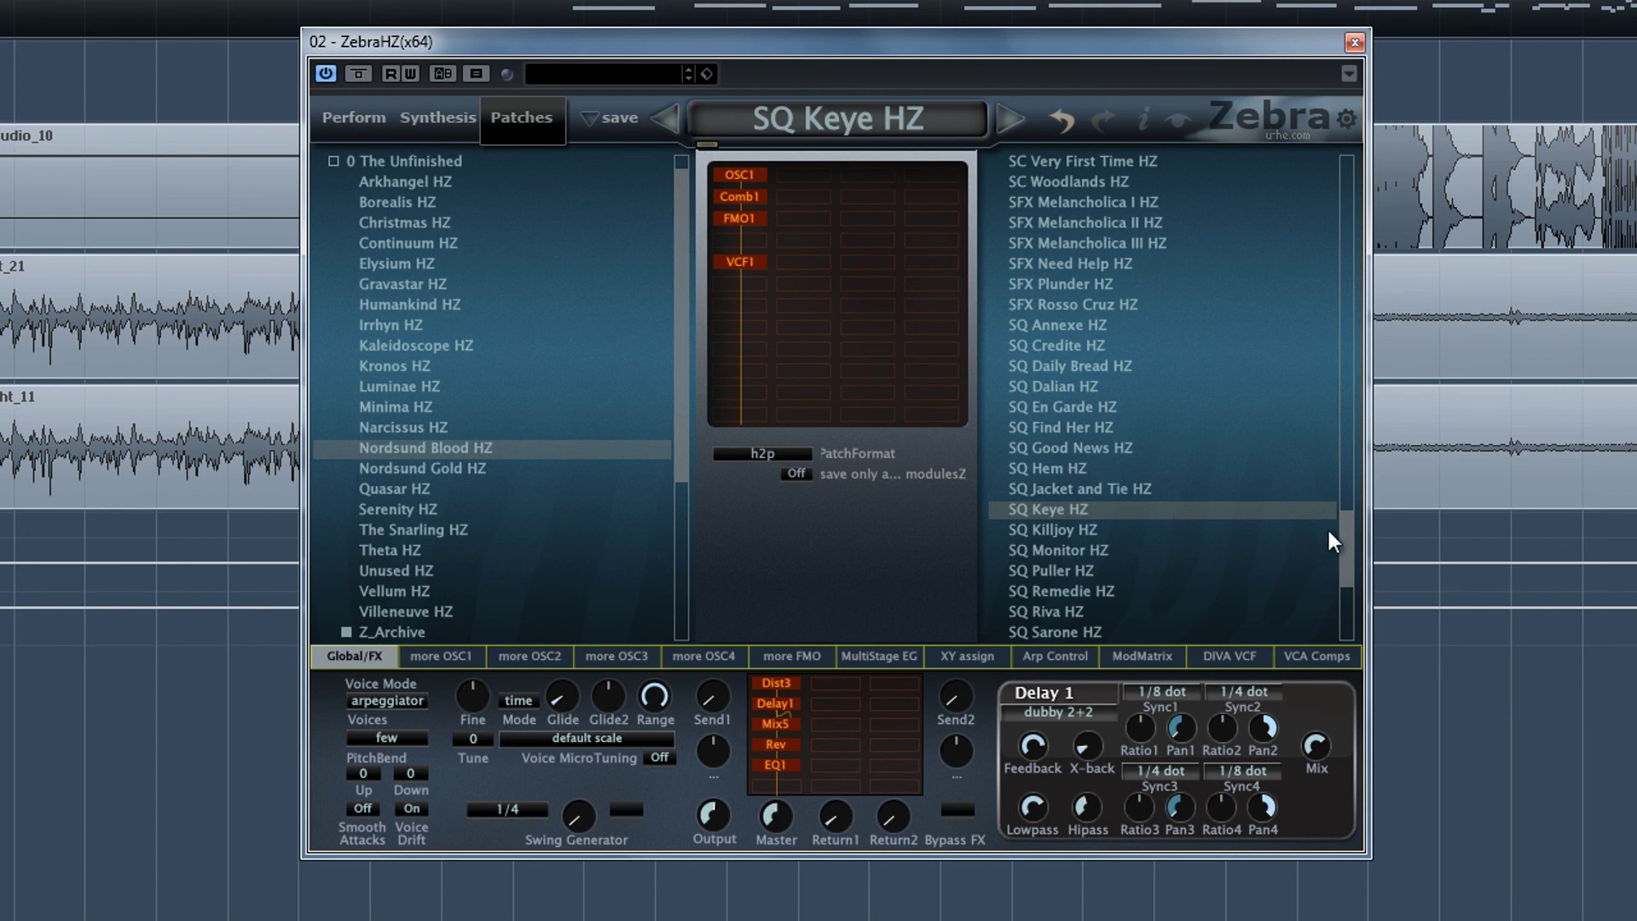
# Audition the SQ patches SQ Puller HZ, SQ Sarone HZ, SQ Tragedia I HZ and SQ Urbano HZ in turn.
pyautogui.moveTo(1344, 519); pyautogui.dragTo(1347, 573)
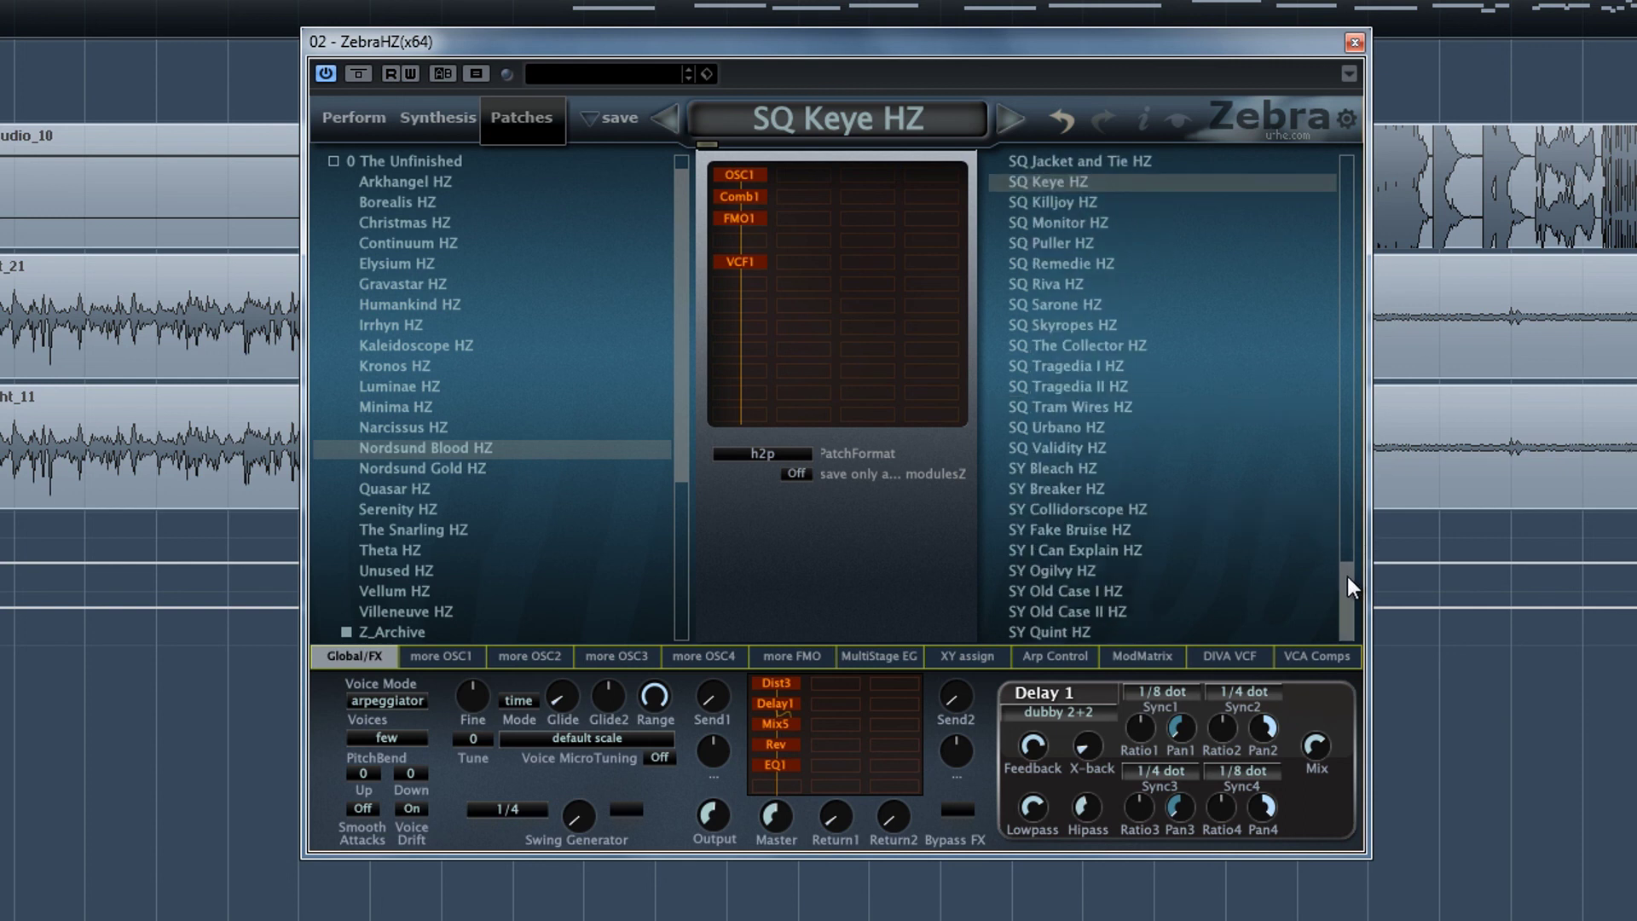
pyautogui.click(1145, 243)
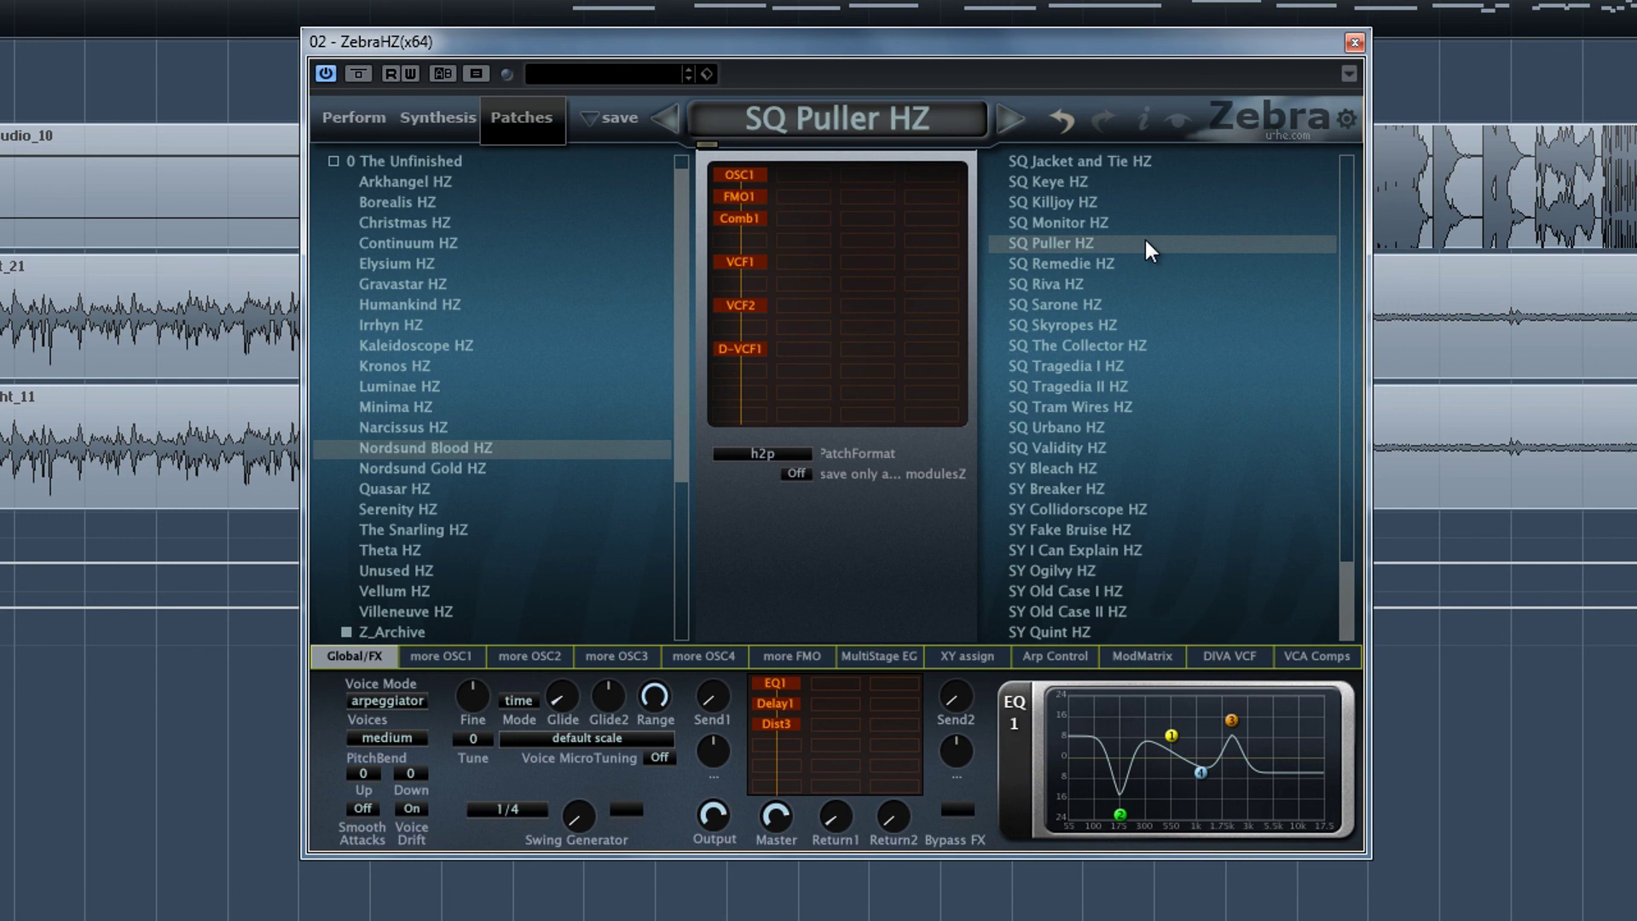
pyautogui.click(1145, 300)
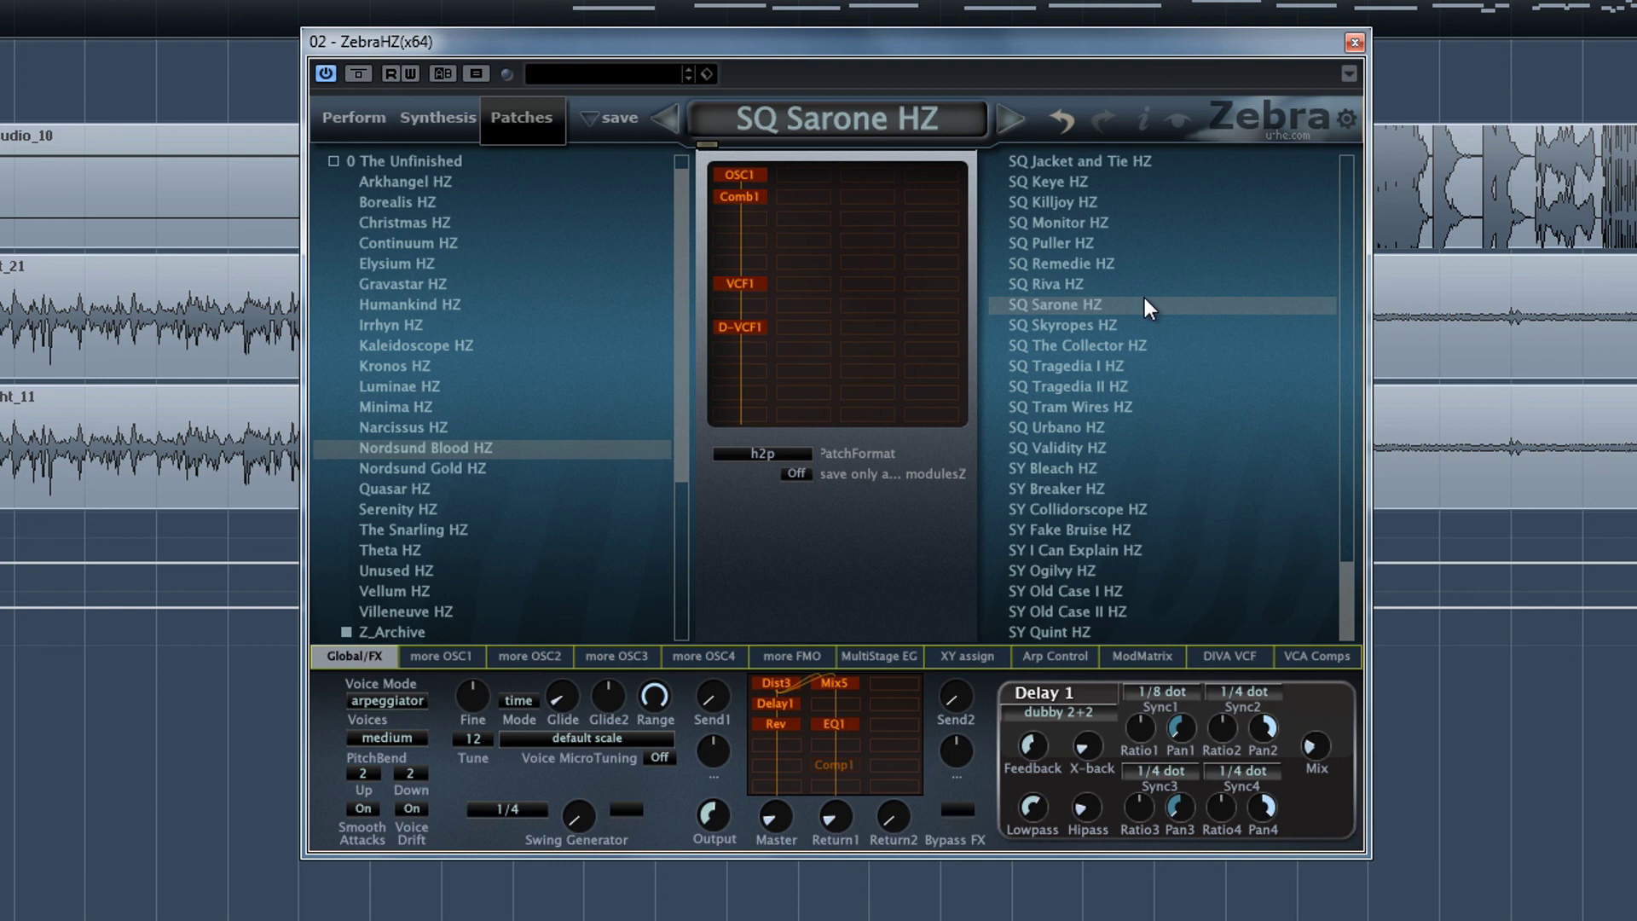
pyautogui.click(1153, 374)
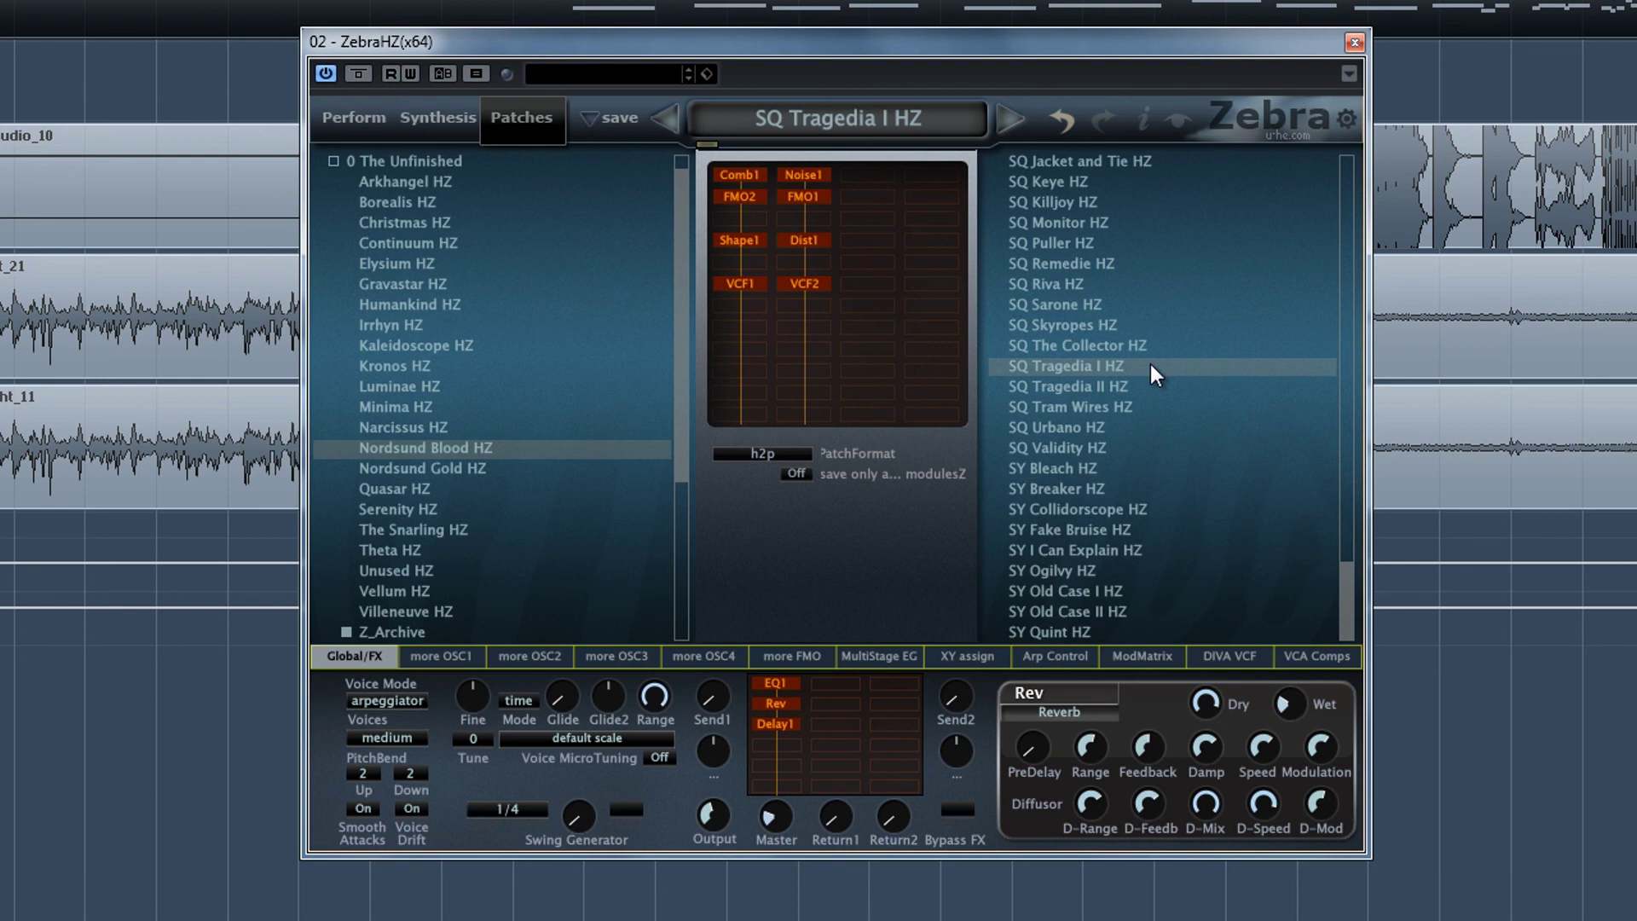
pyautogui.click(1139, 424)
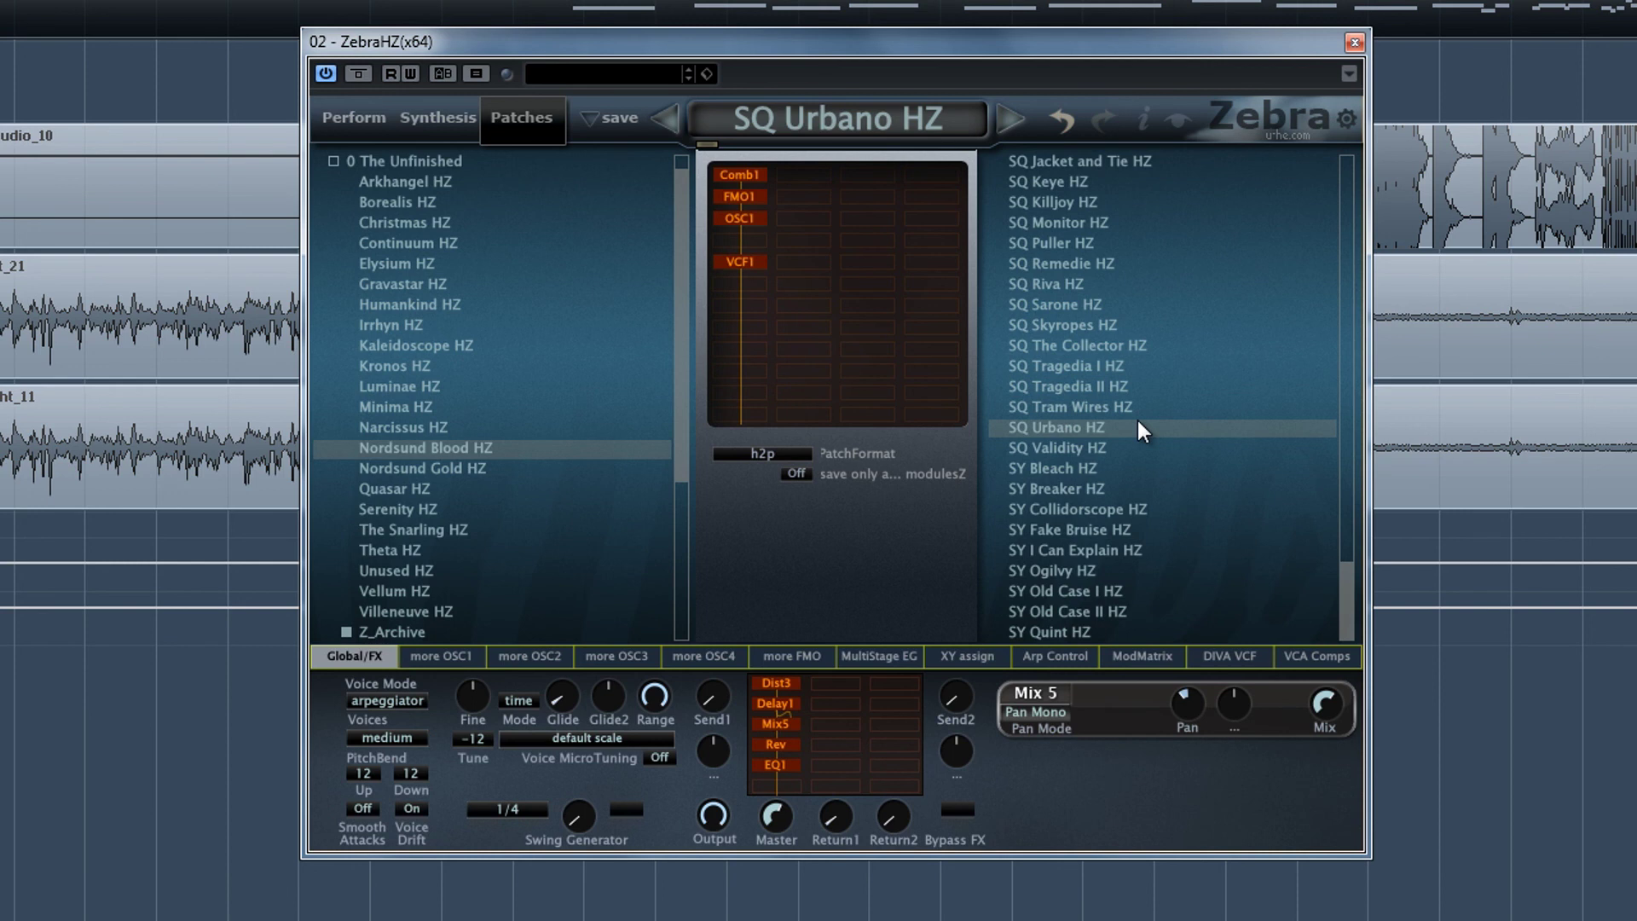
# Audition the SY patches SY Breaker HZ, SY I Can Explain HZ and SY Old Case II HZ in turn.
pyautogui.click(1133, 495)
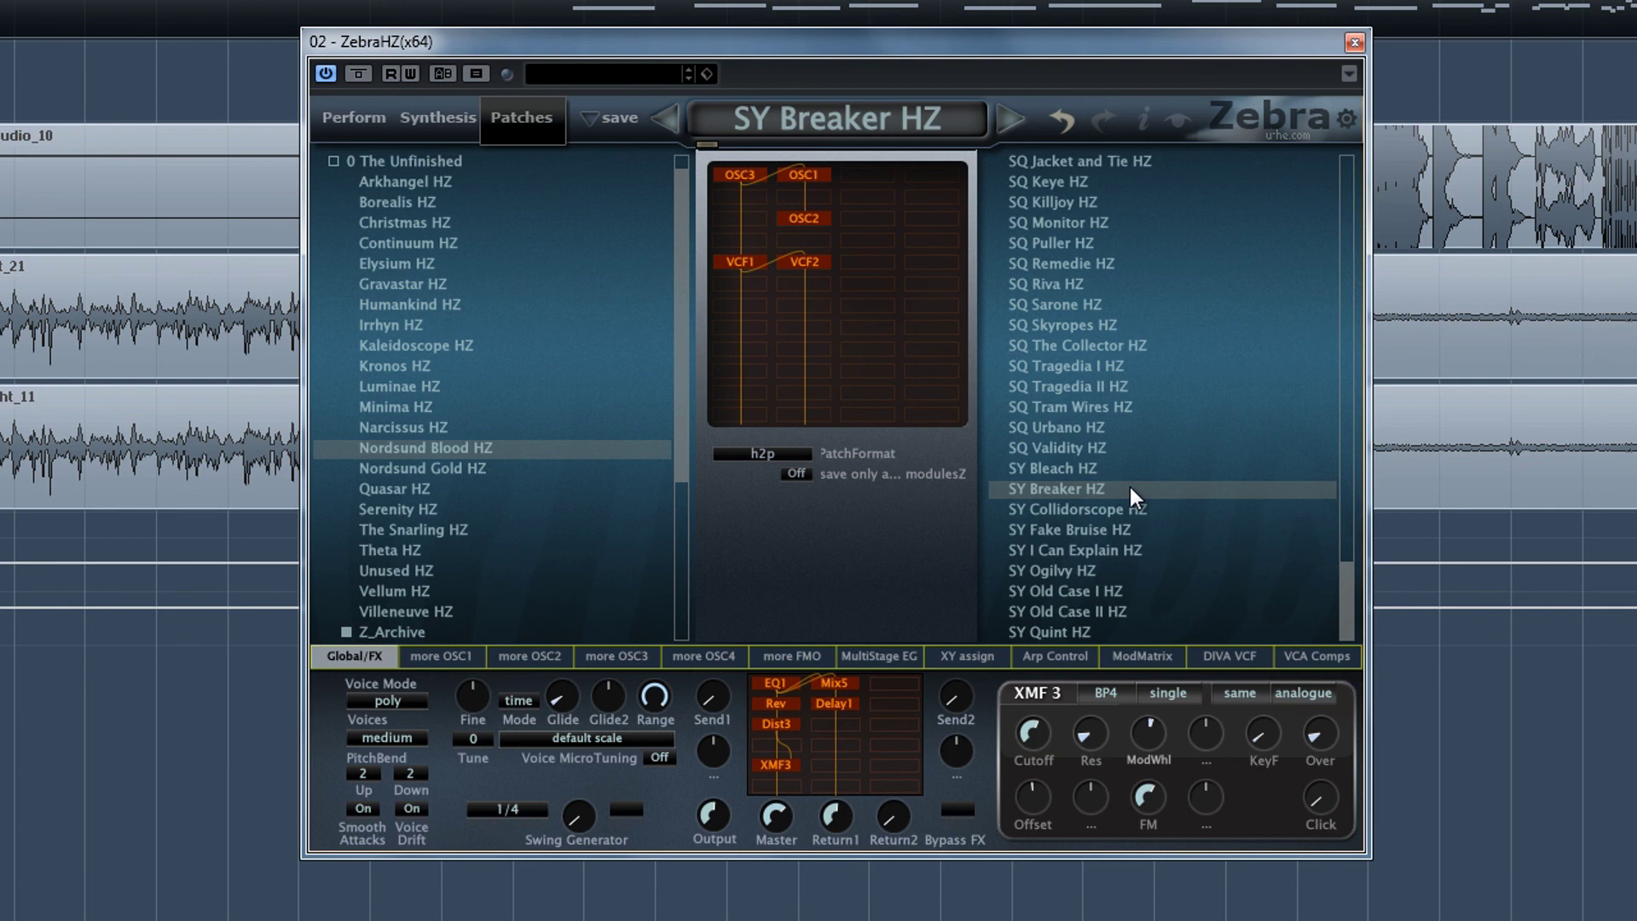
pyautogui.click(1130, 550)
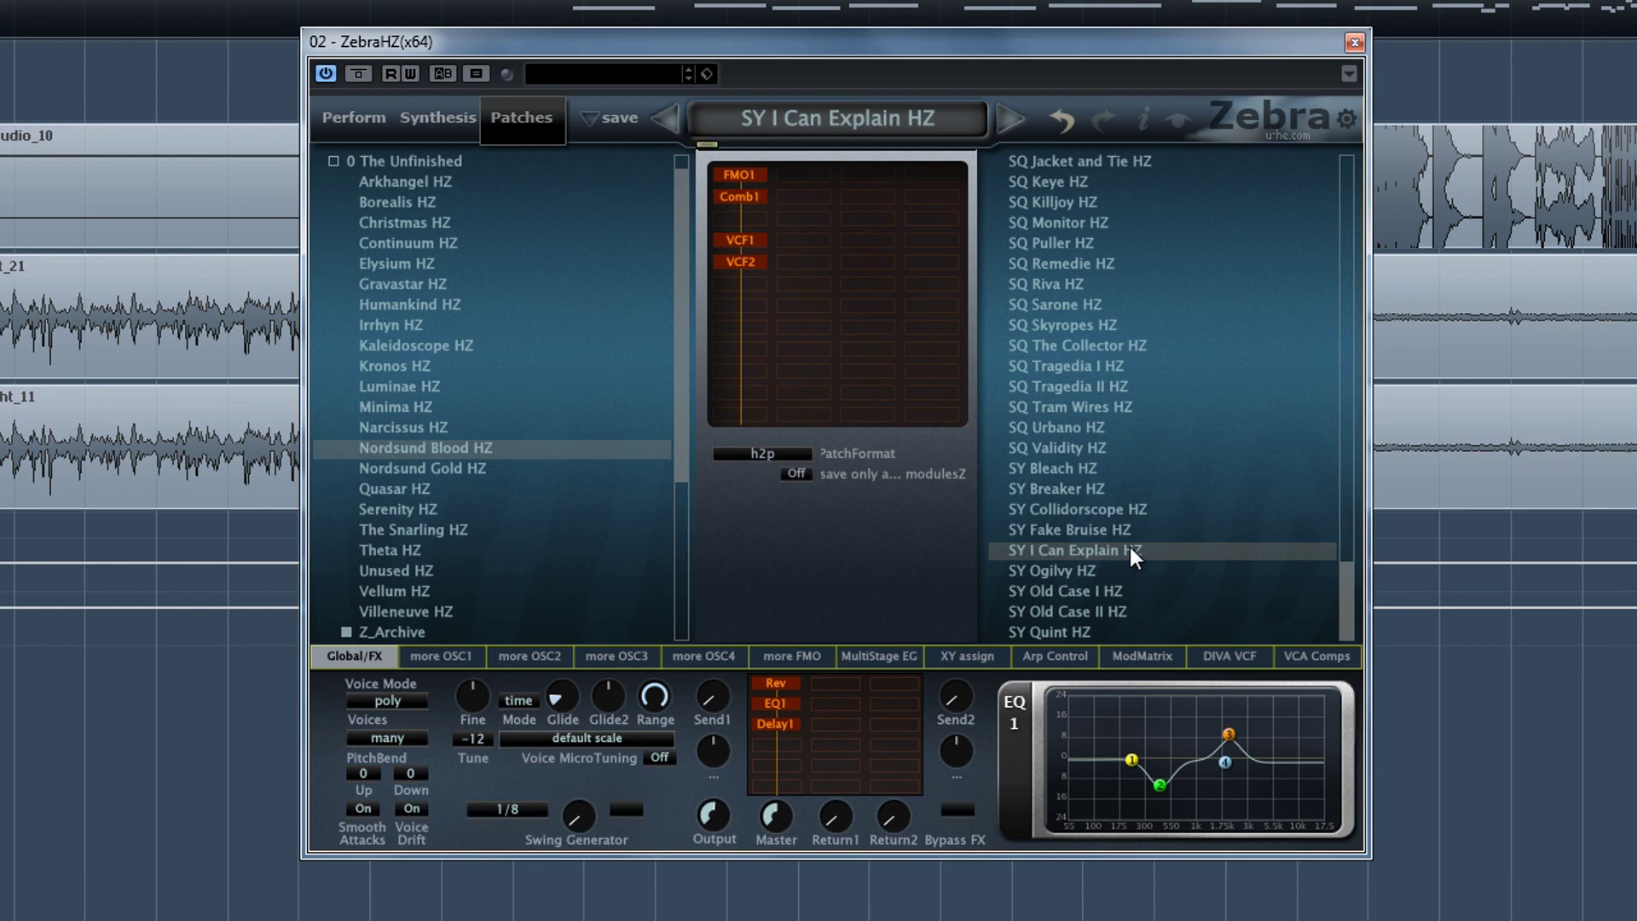
pyautogui.click(1113, 612)
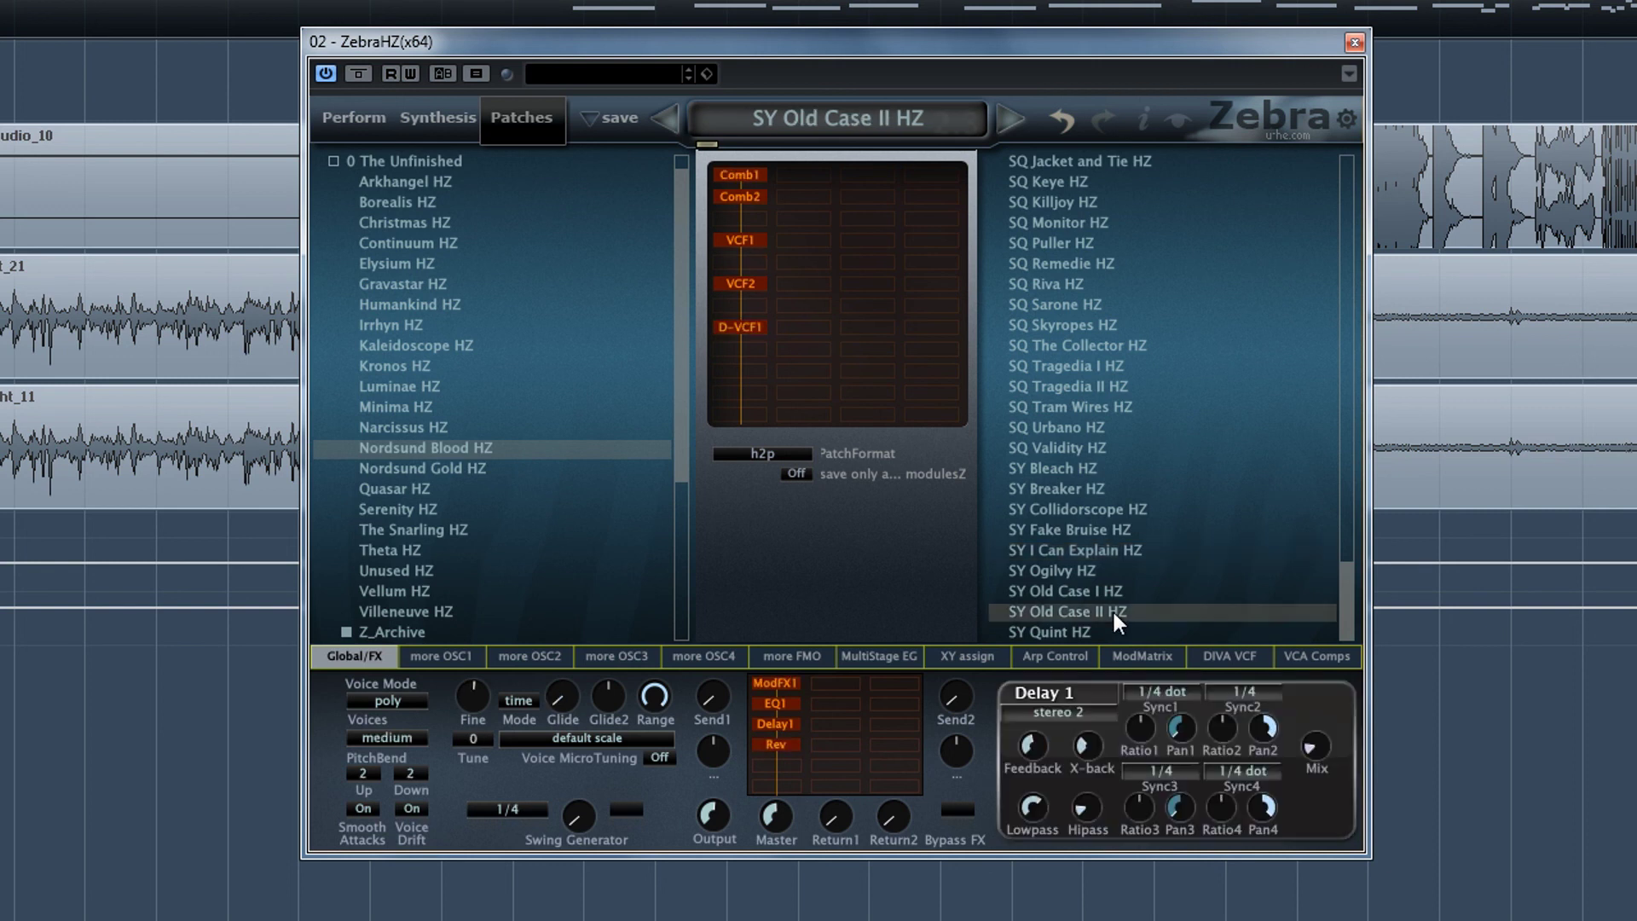